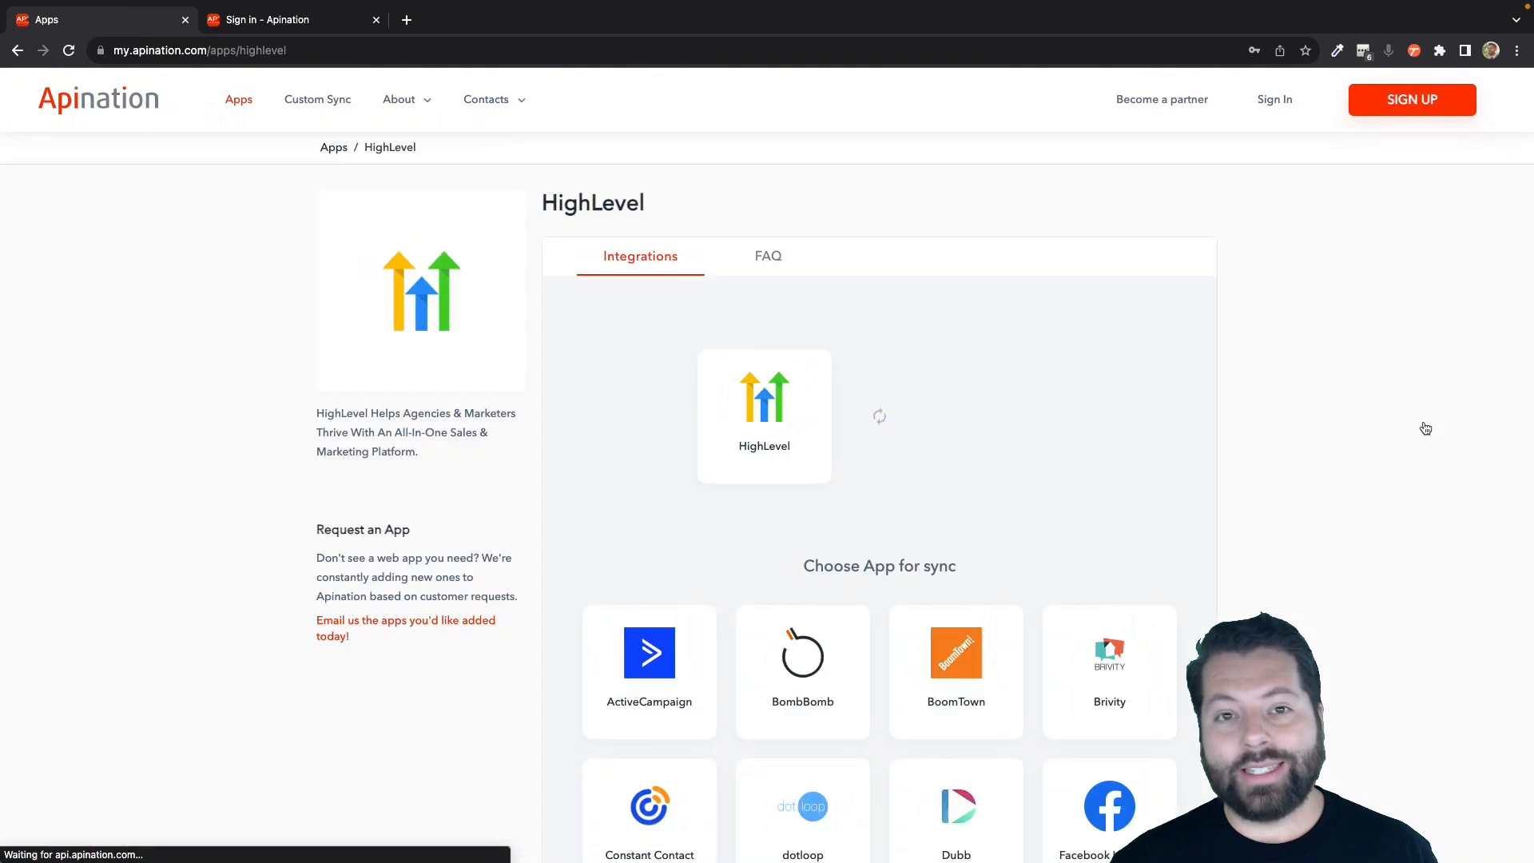
# Choose dotloop as the app to sync with HighLevel.
pyautogui.scroll(-2, 1072, 401)
pyautogui.click(811, 663)
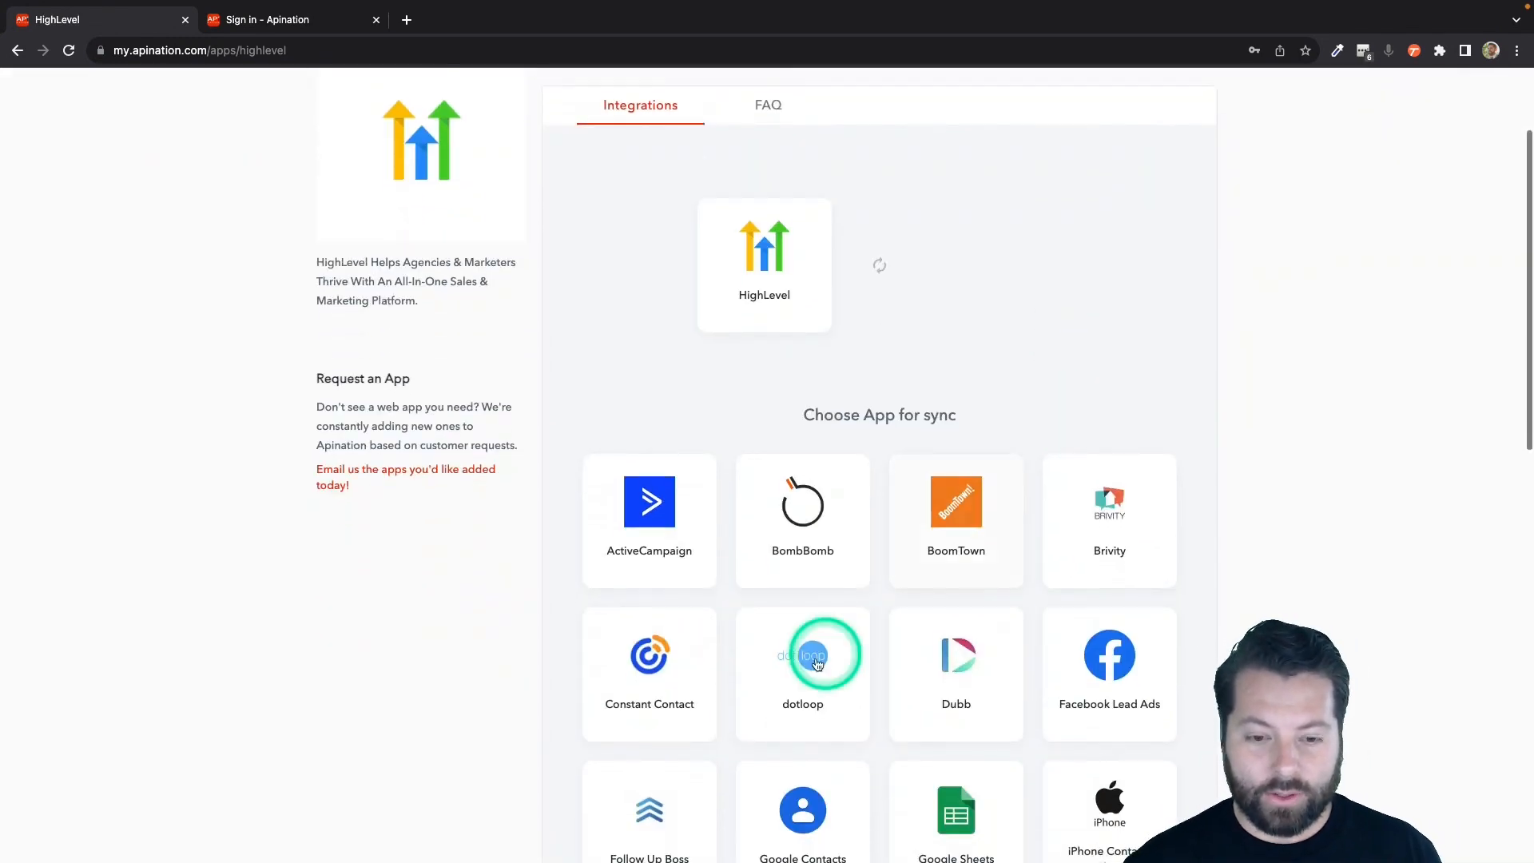
pyautogui.scroll(-2, 811, 665)
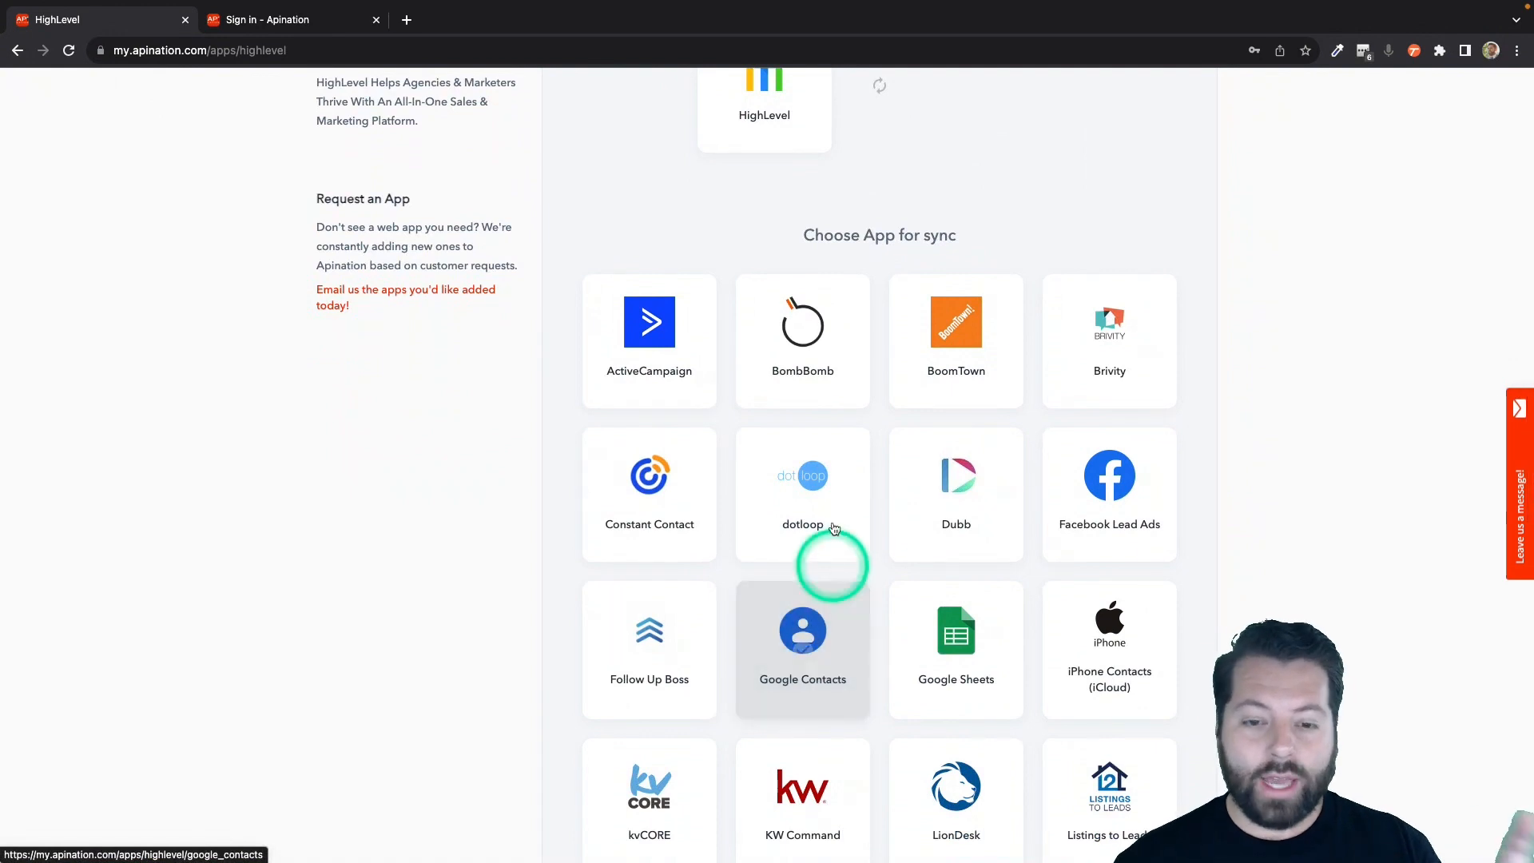
pyautogui.click(823, 484)
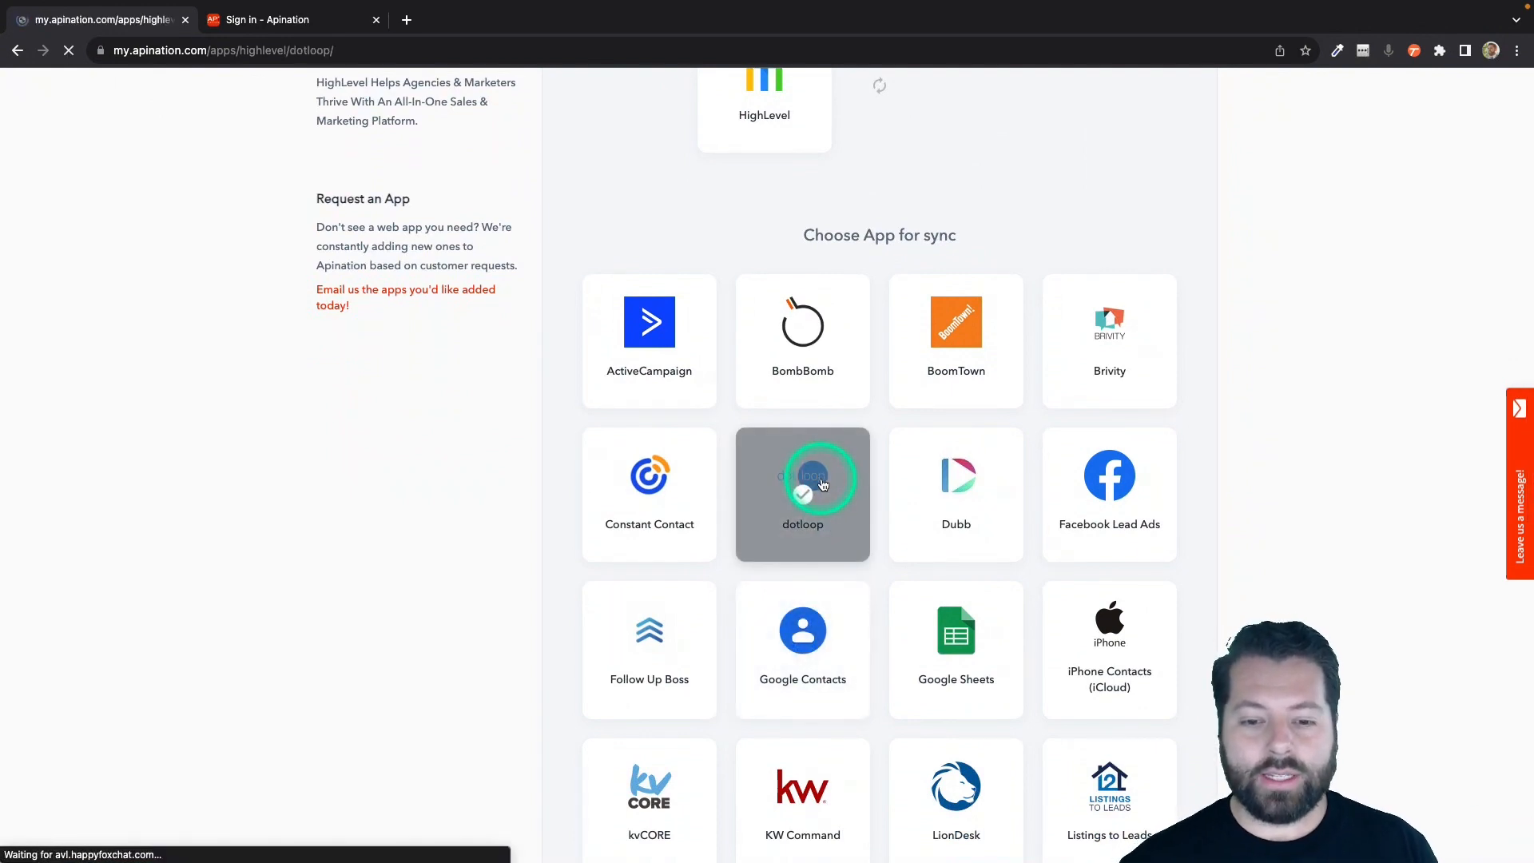
# Activate the HighLevel contacts to dotloop contacts sync and sign in to Apination with a Google account.
pyautogui.scroll(-2, 812, 599)
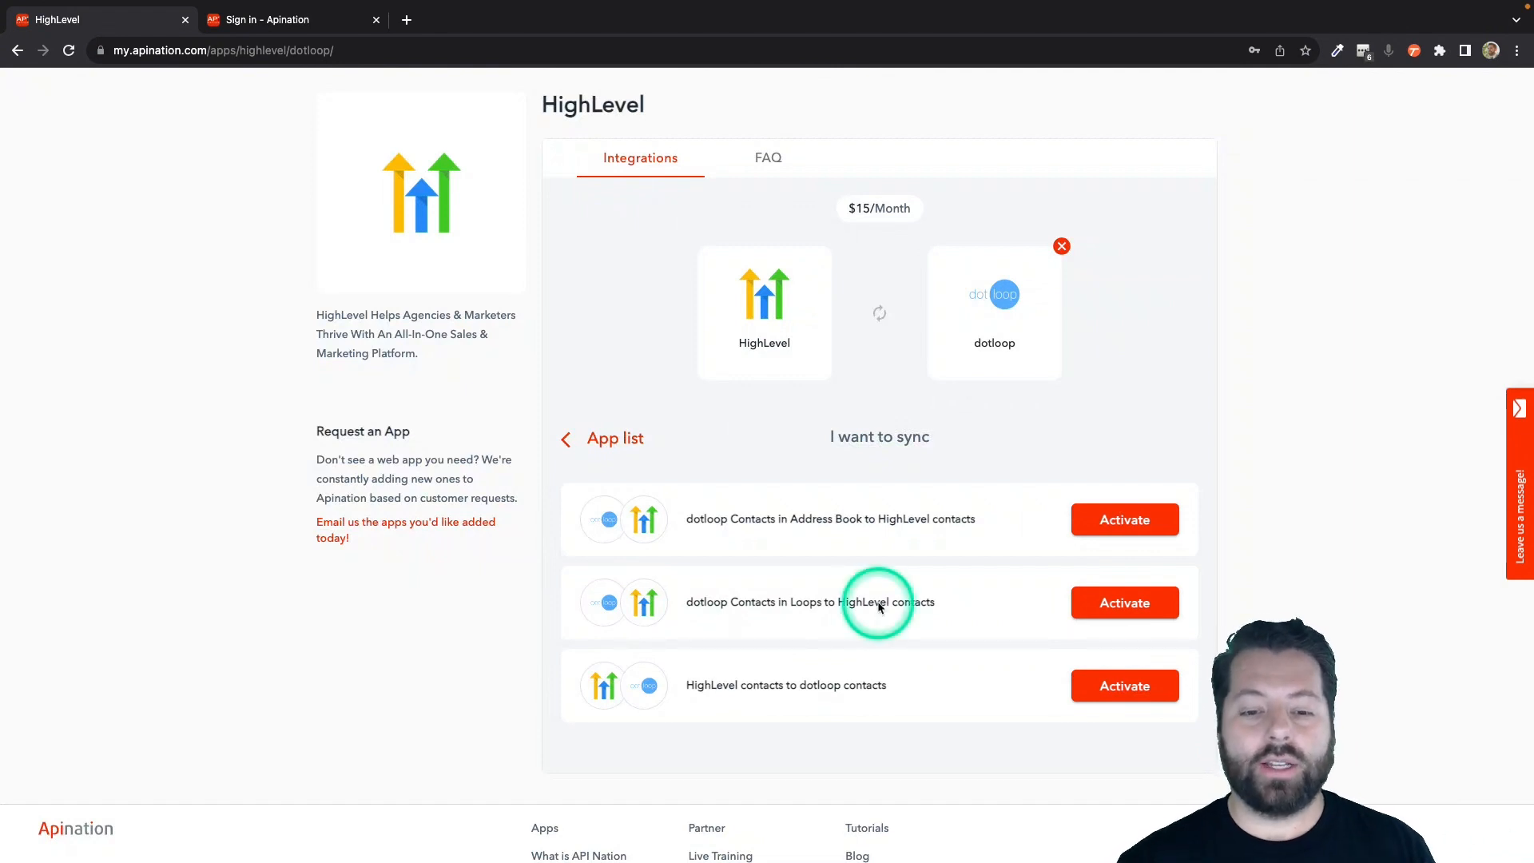
pyautogui.scroll(-1, 878, 603)
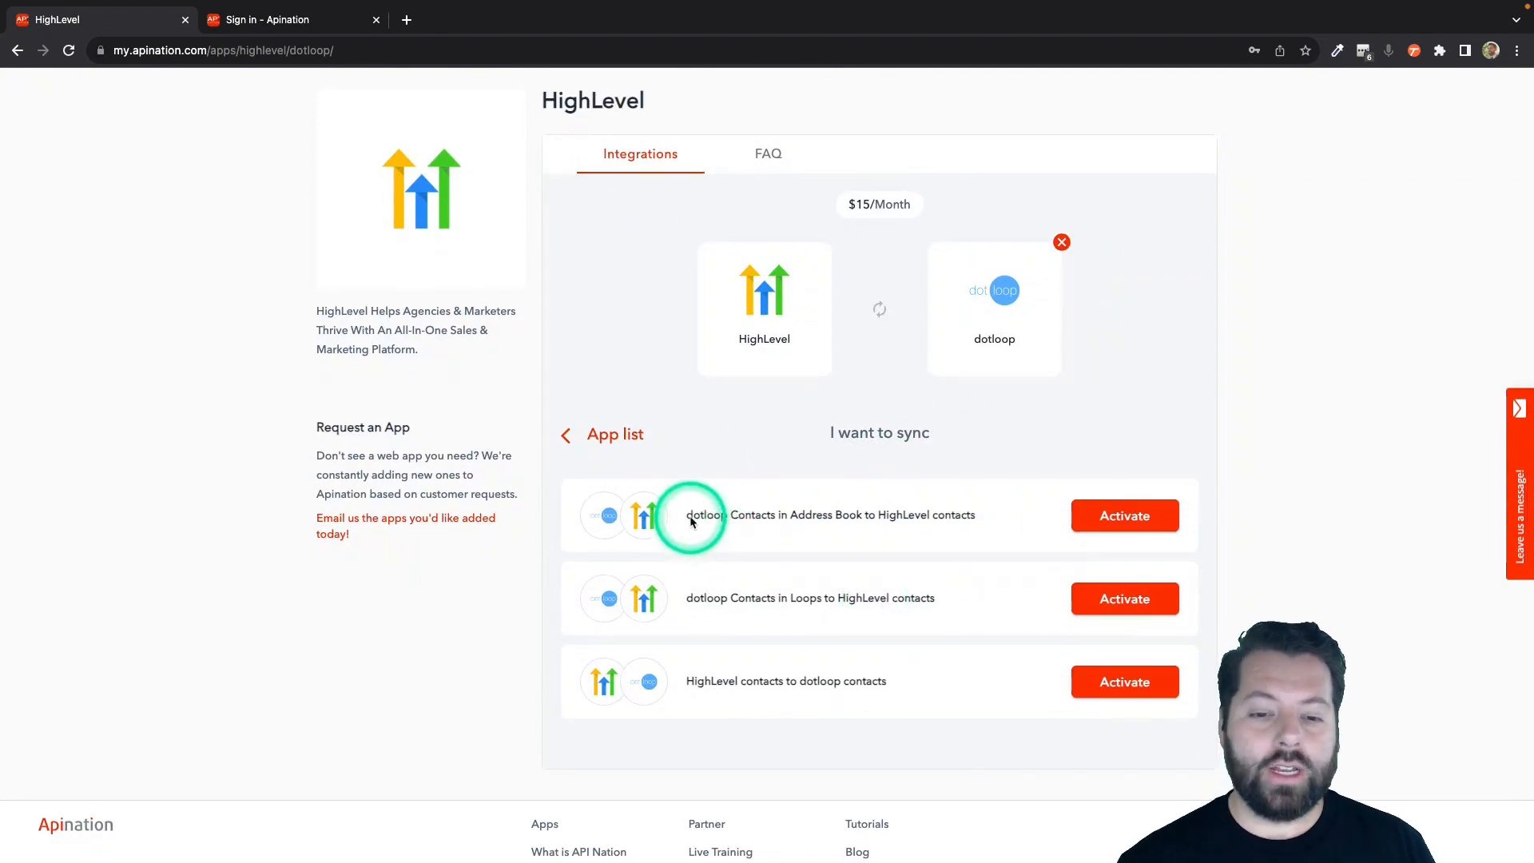
pyautogui.moveTo(687, 516); pyautogui.dragTo(864, 515)
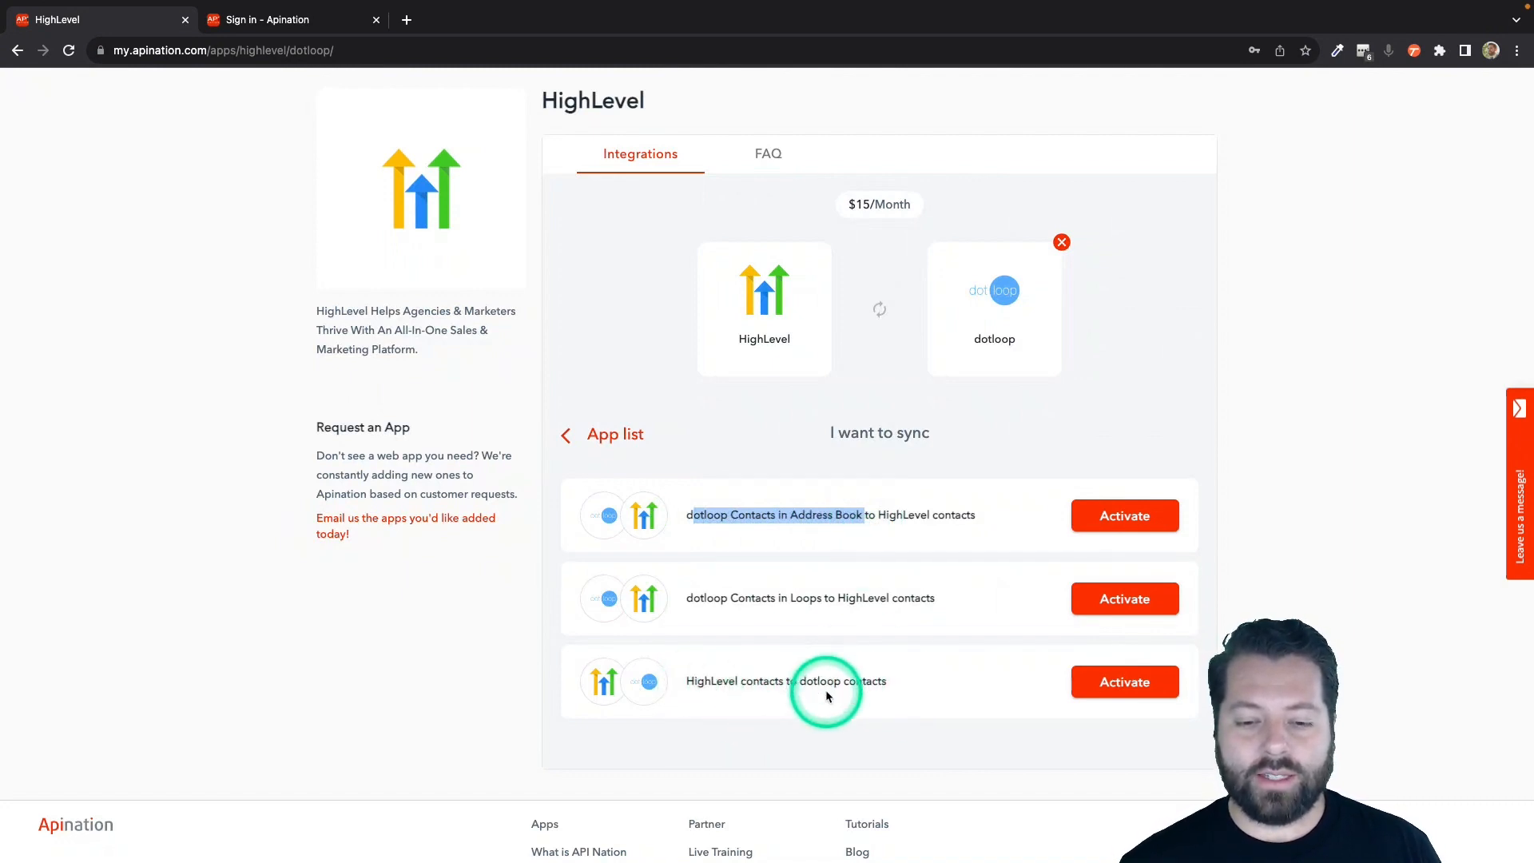
pyautogui.click(1121, 687)
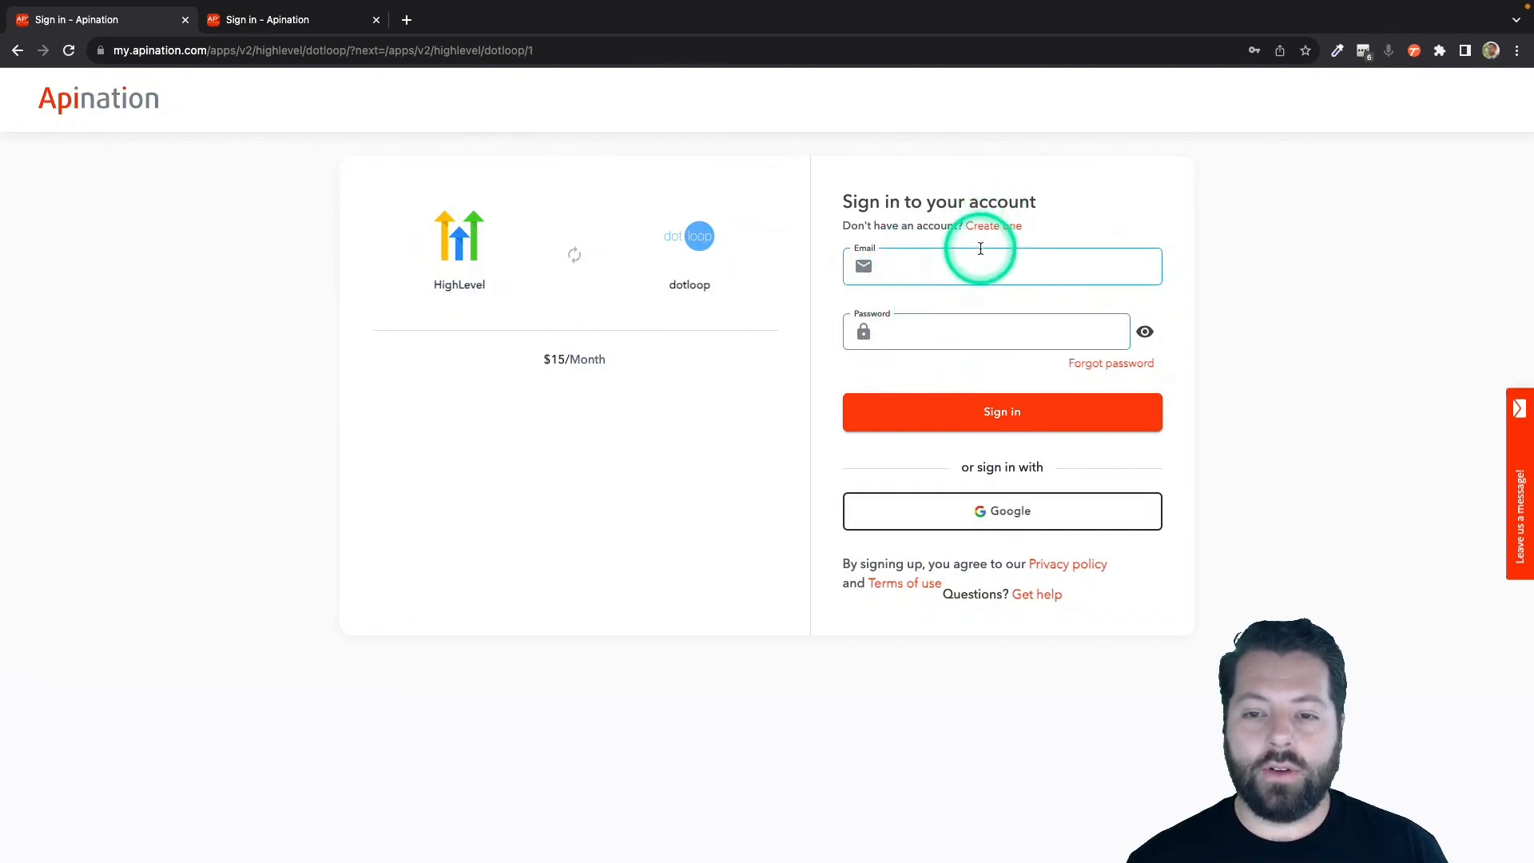
pyautogui.click(958, 504)
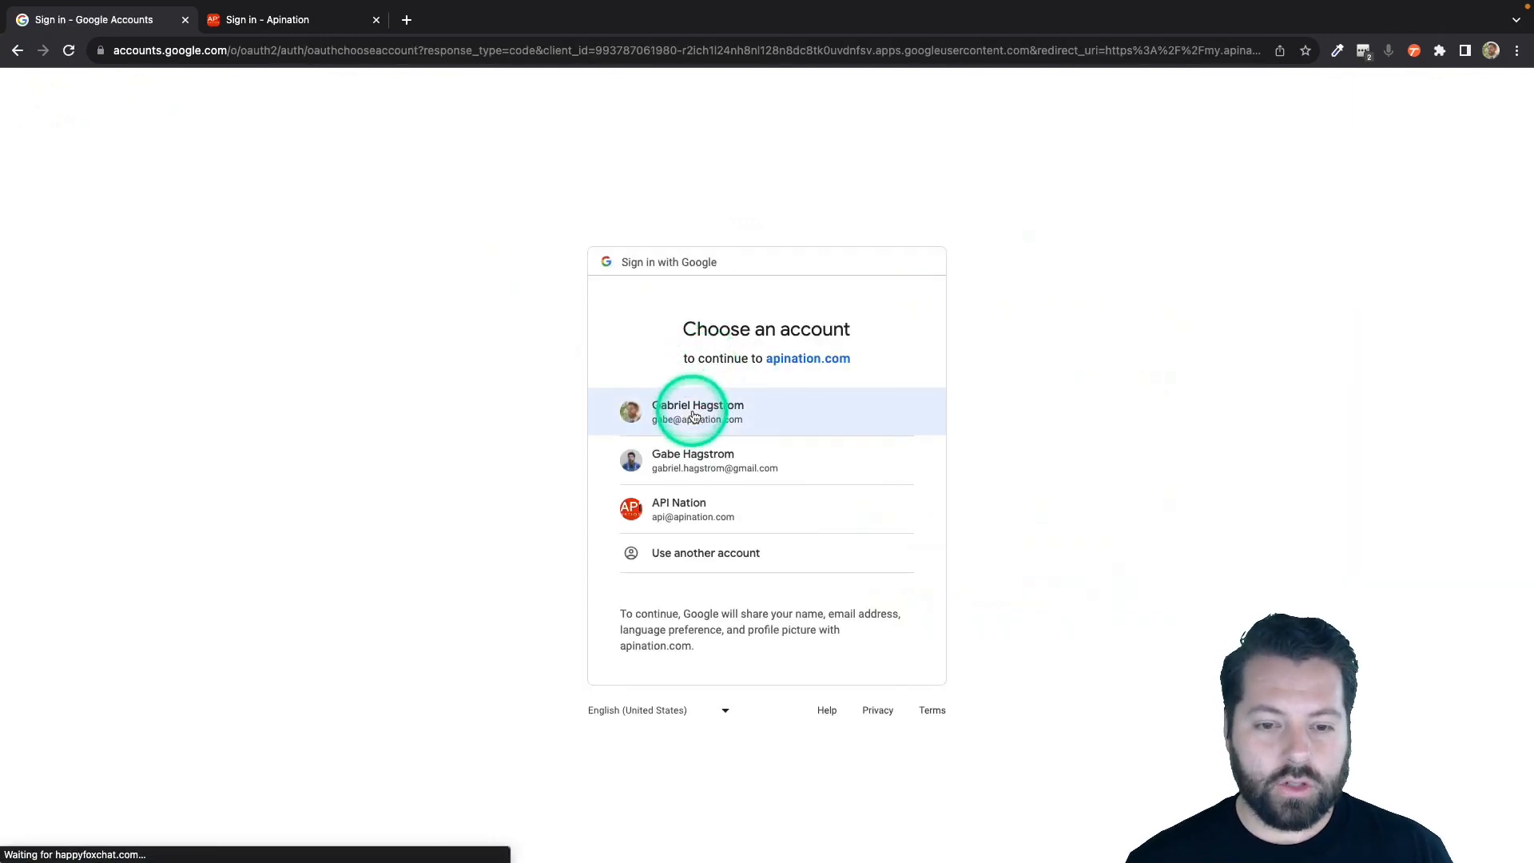
pyautogui.click(834, 447)
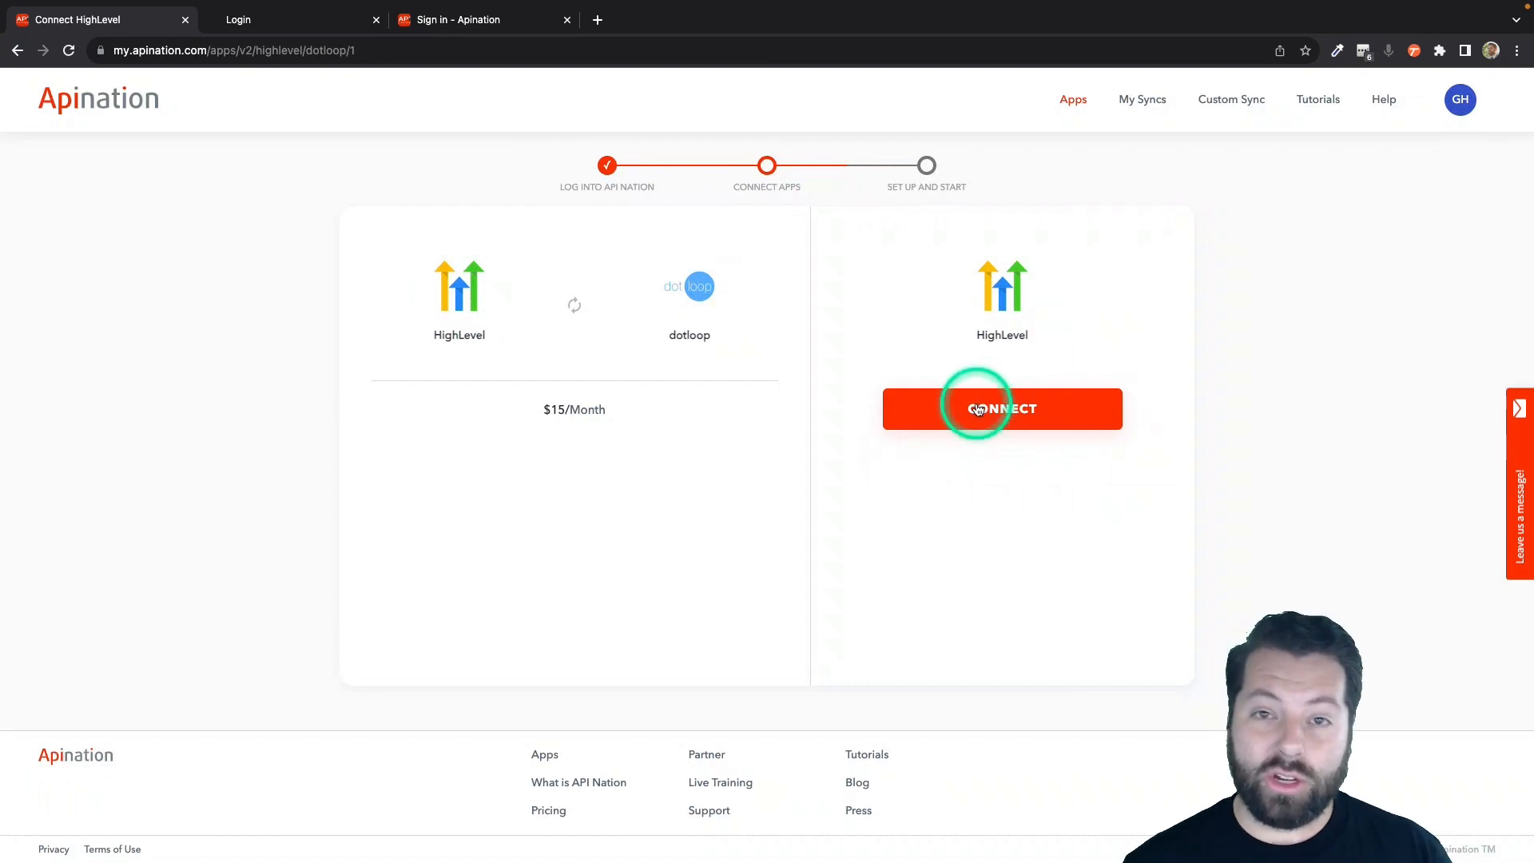
# Switch to HighLevel, dismiss the Google sign-in prompt, and sign in with the saved account e-mail and password.
pyautogui.click(319, 24)
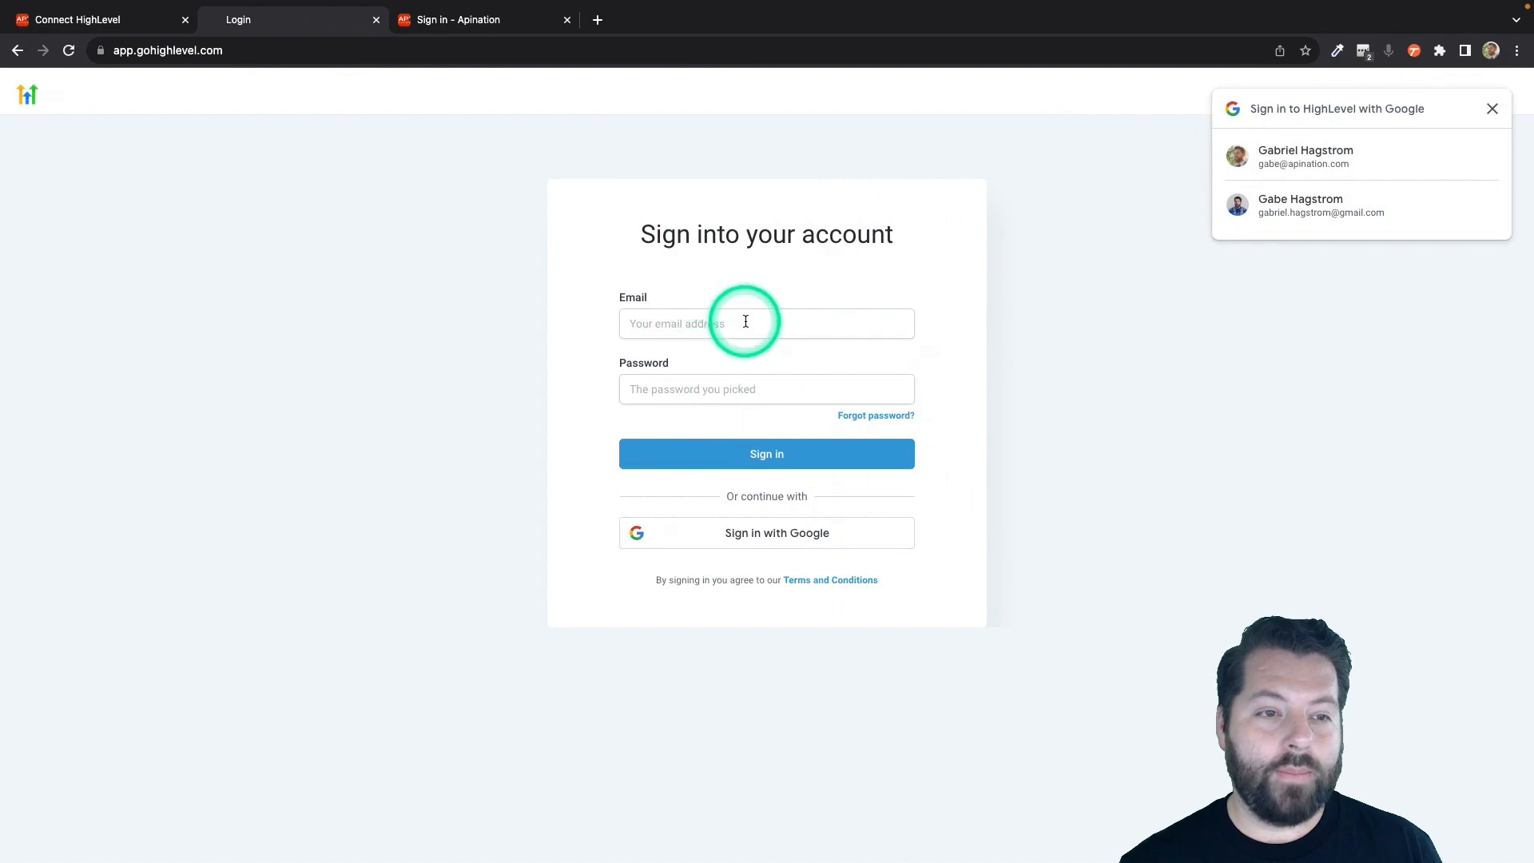
pyautogui.click(1493, 109)
pyautogui.click(1363, 50)
pyautogui.click(1183, 180)
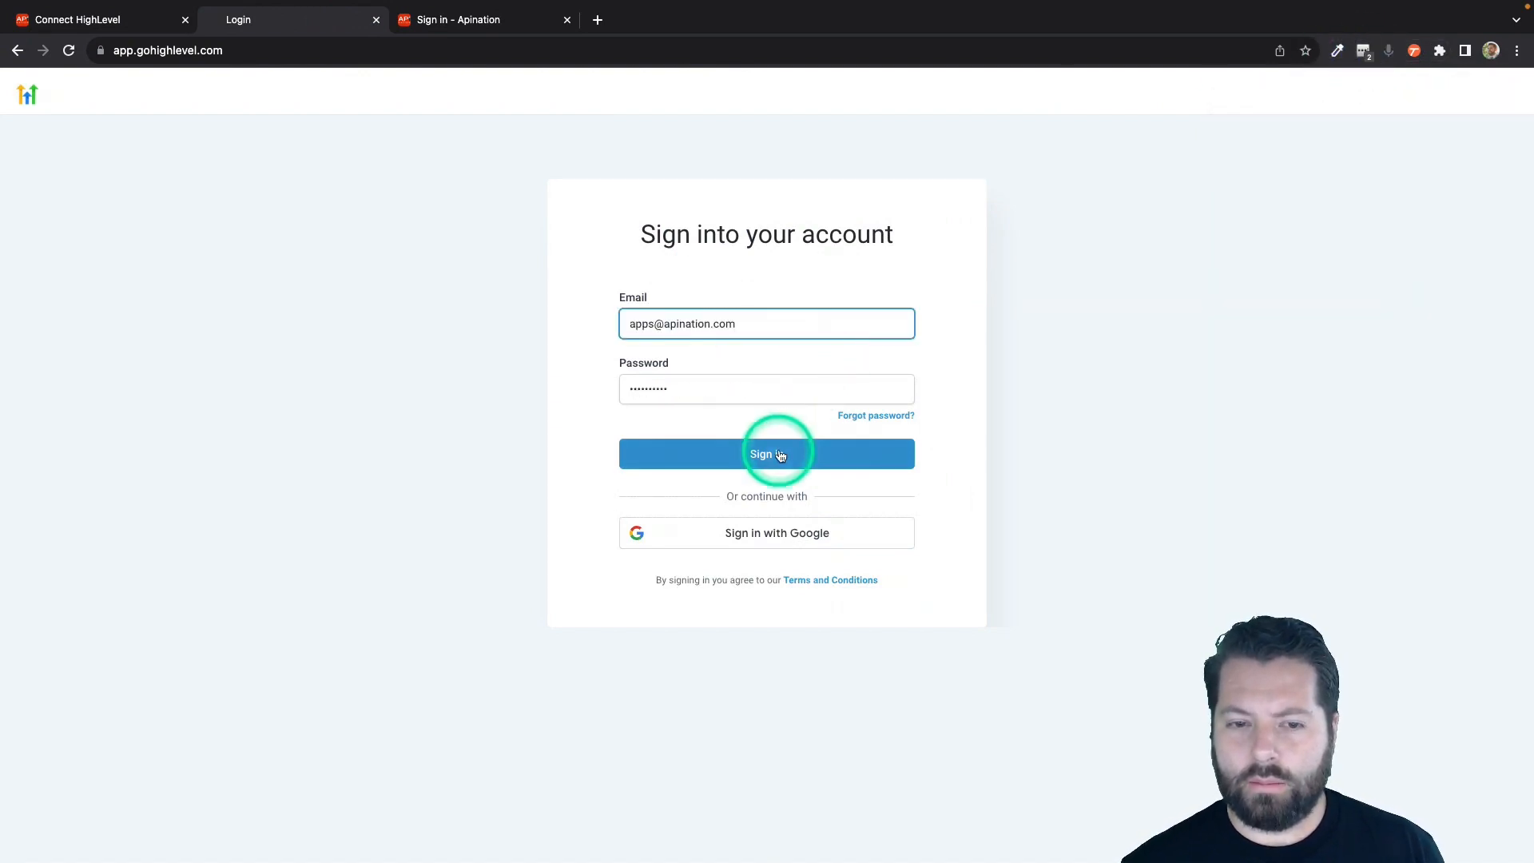
pyautogui.click(780, 455)
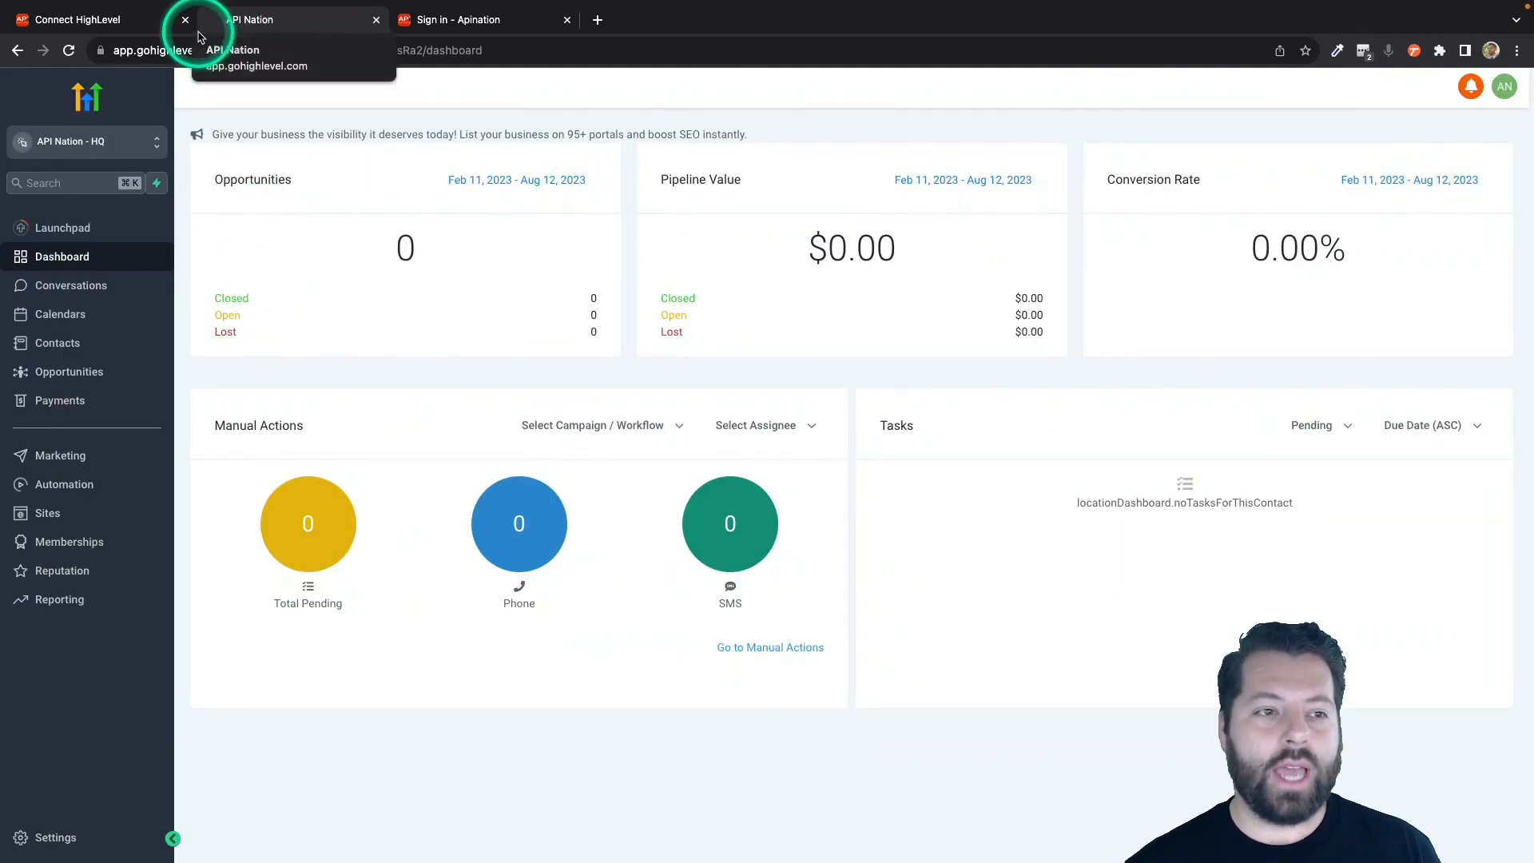
# Return to Apination and connect HighLevel by adding the API Nation - HQ sub-account.
pyautogui.click(116, 20)
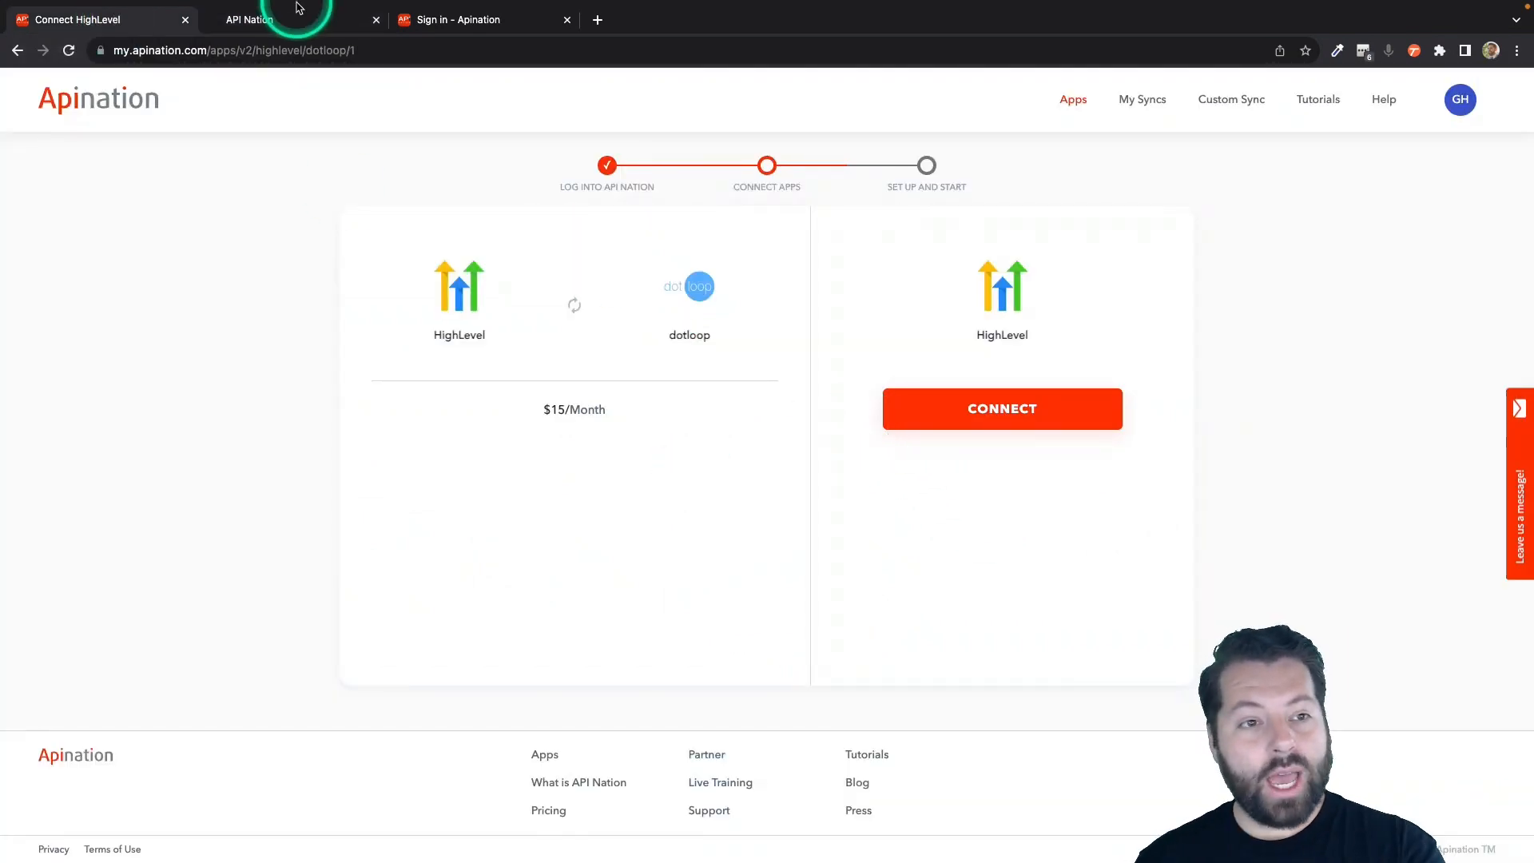
pyautogui.click(1012, 409)
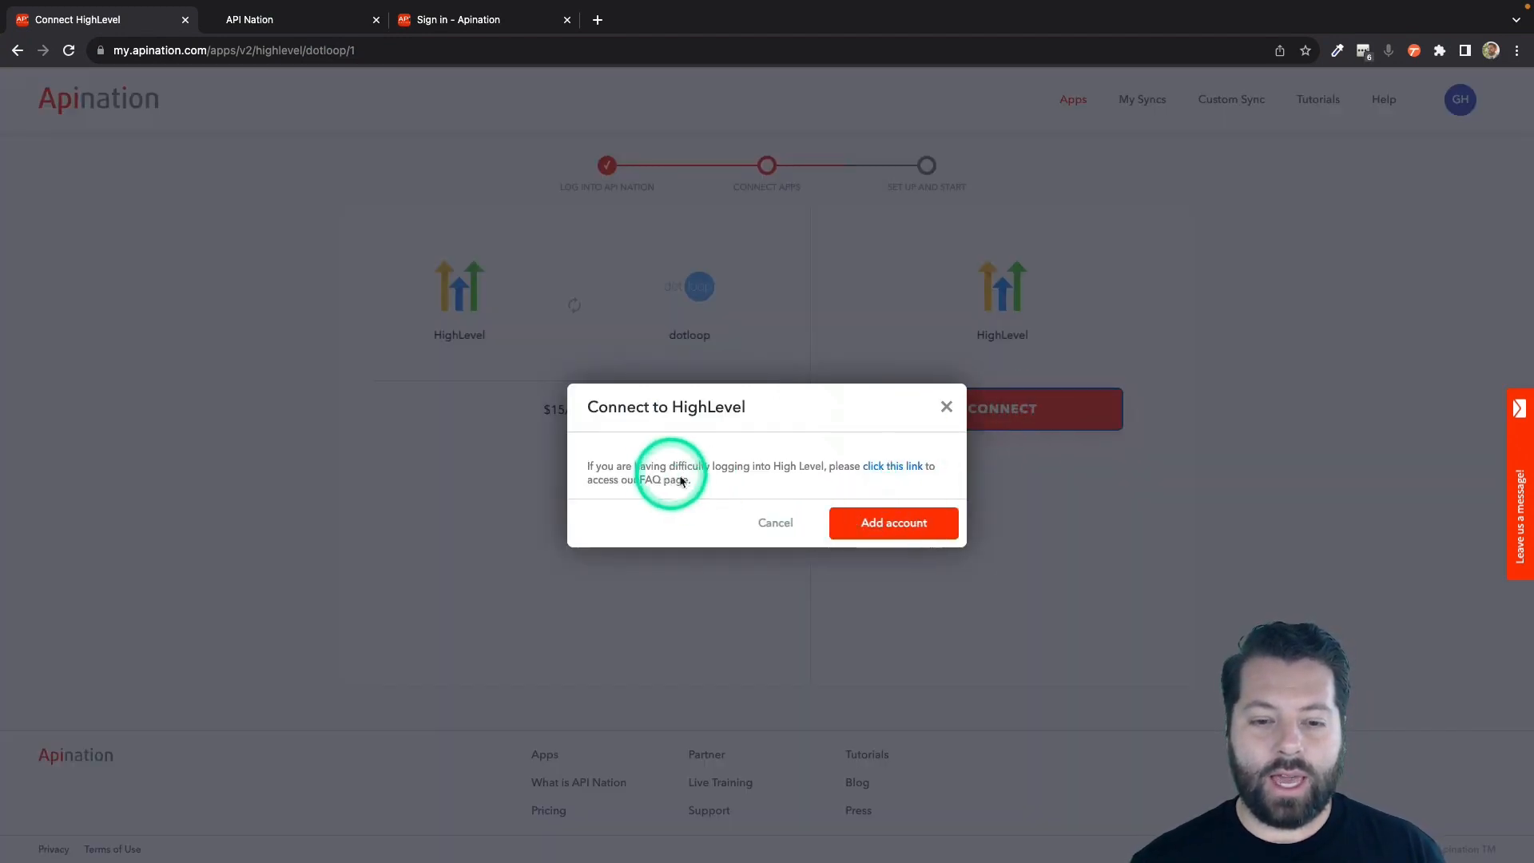
pyautogui.click(888, 527)
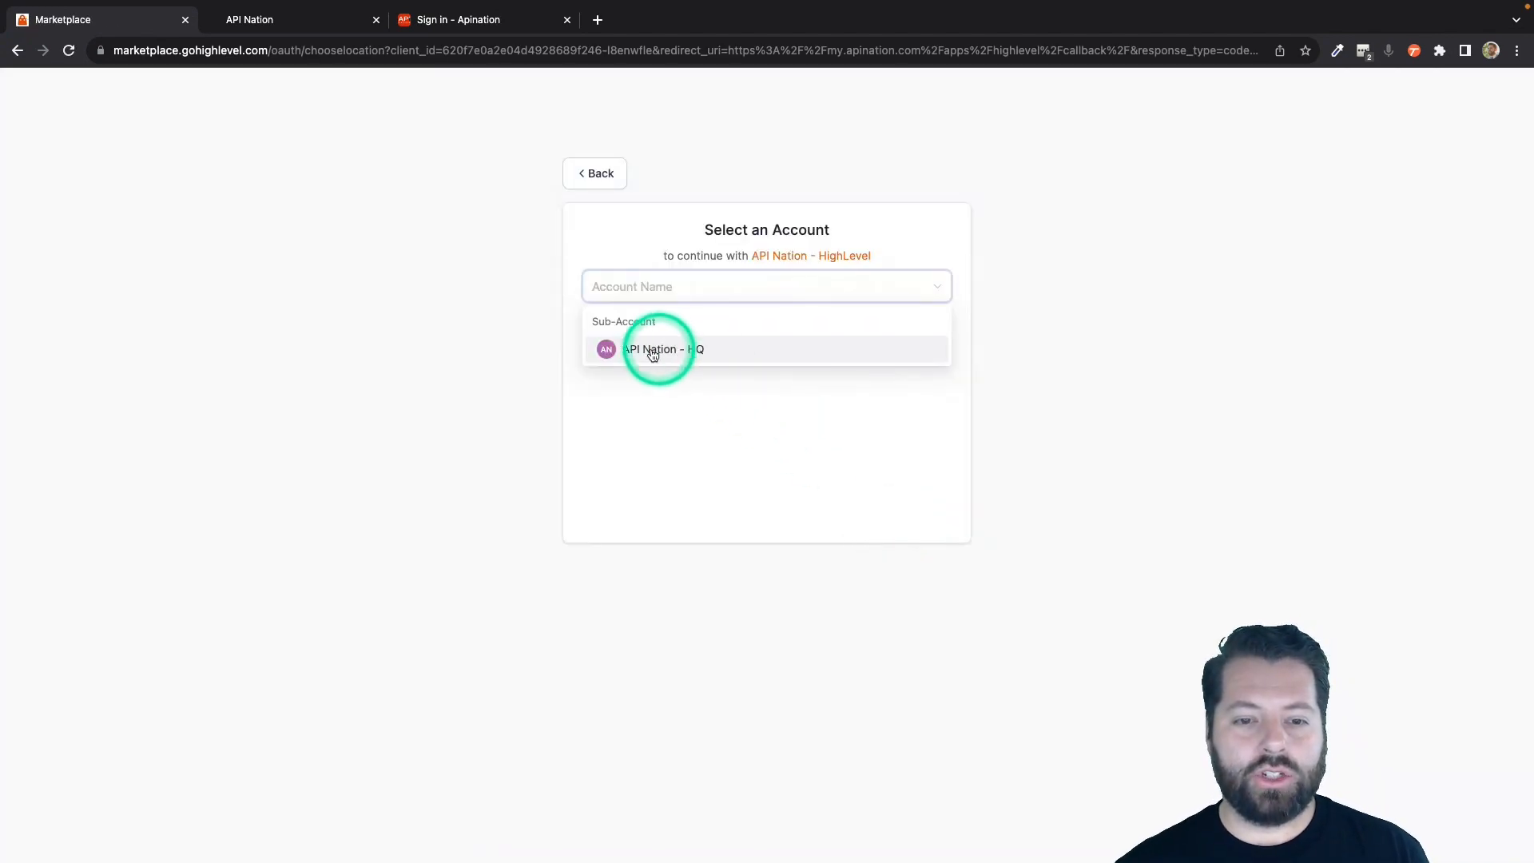
pyautogui.click(653, 351)
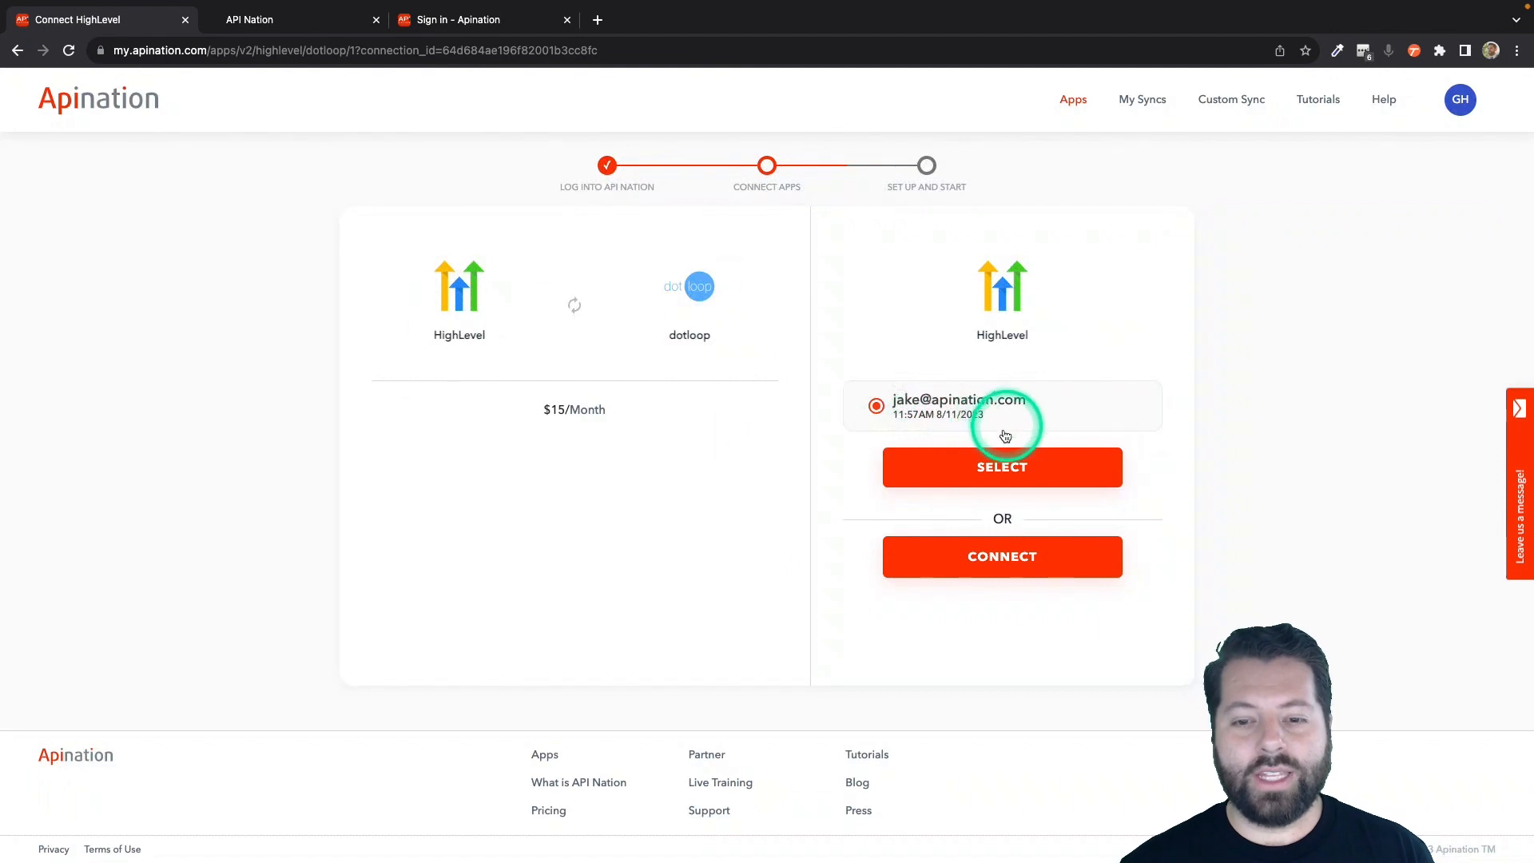
# Select the connected HighLevel account for the sync, and connect dotloop by approving Apination's access.
pyautogui.click(979, 473)
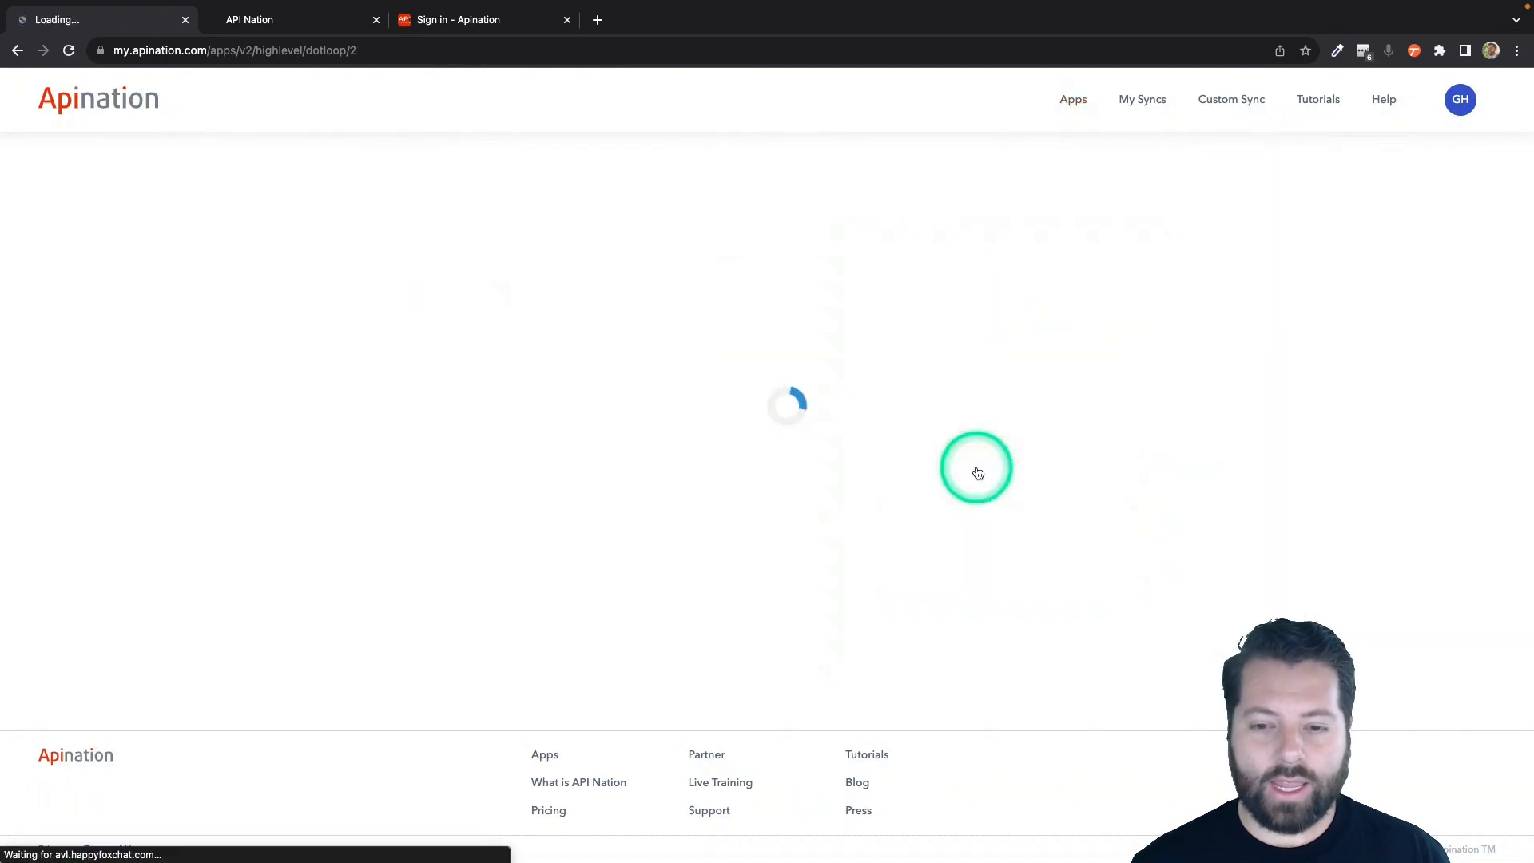
pyautogui.click(1019, 409)
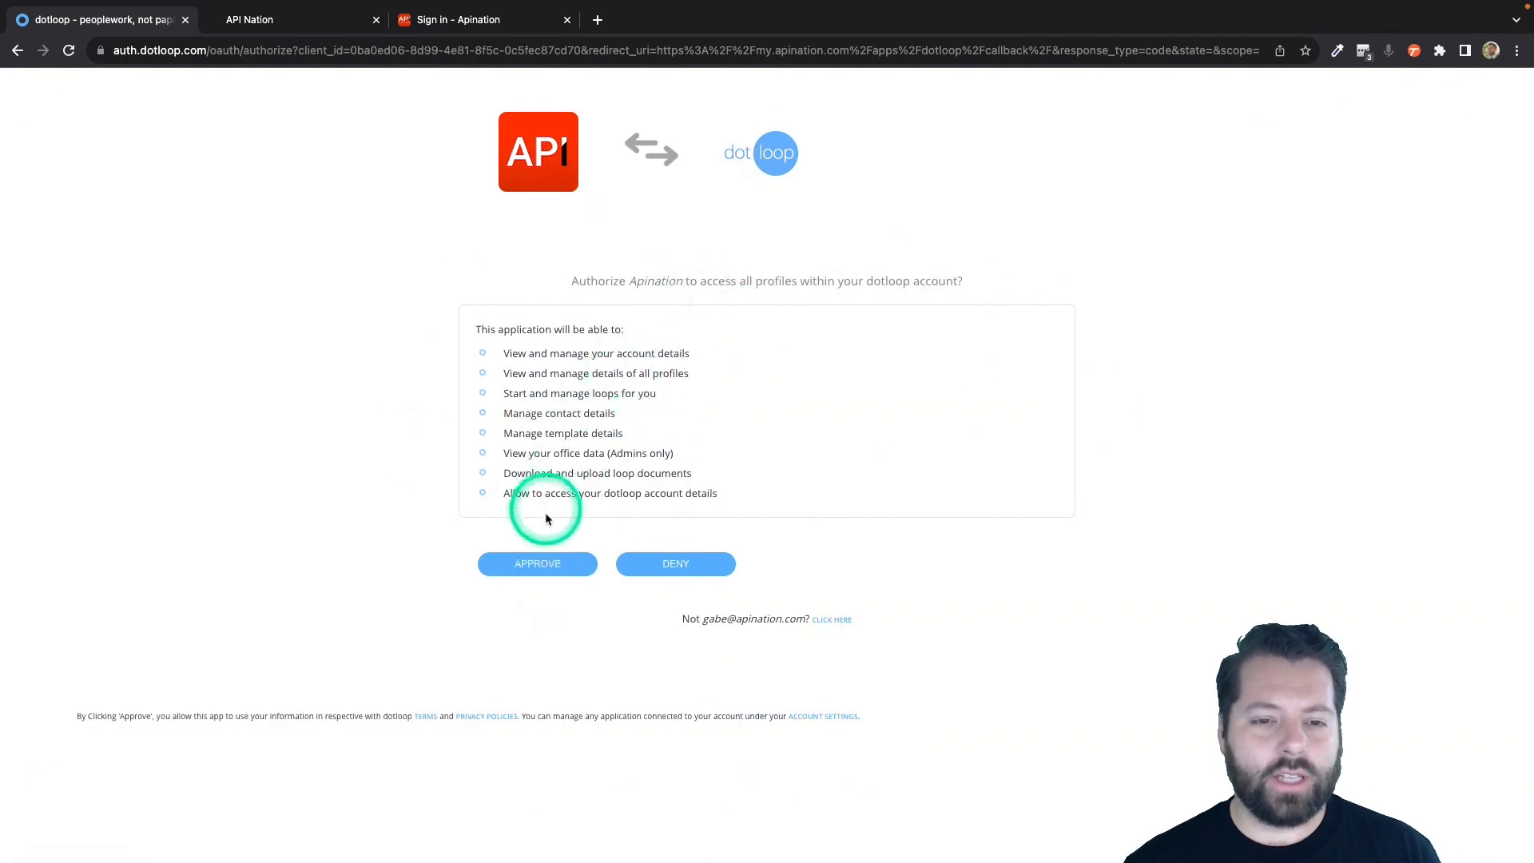
pyautogui.click(537, 562)
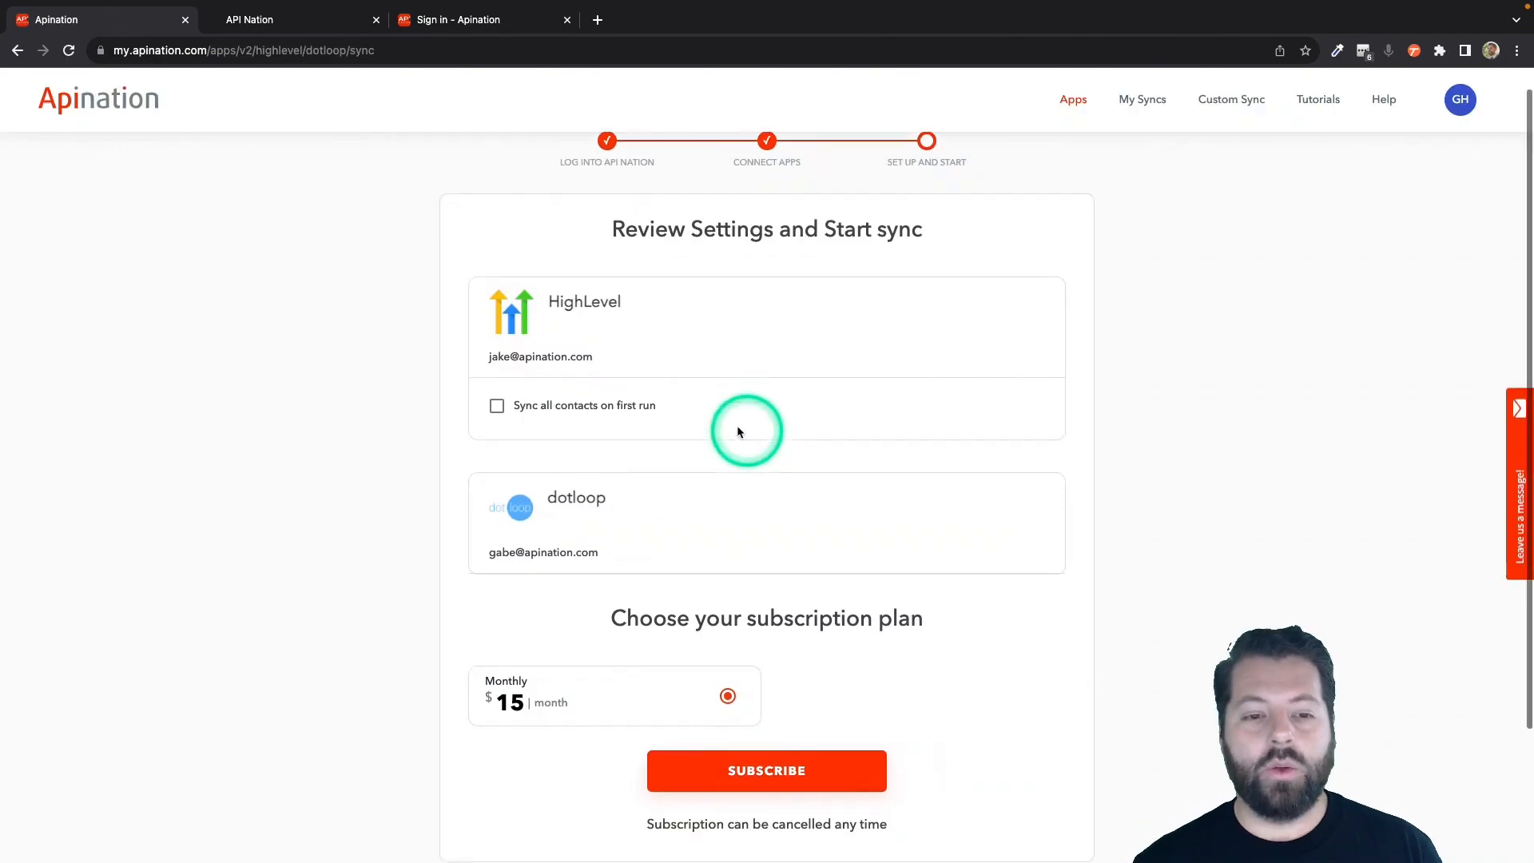
# Enable syncing all HighLevel contacts on the first run and switch the option off again.
pyautogui.scroll(-1, 660, 499)
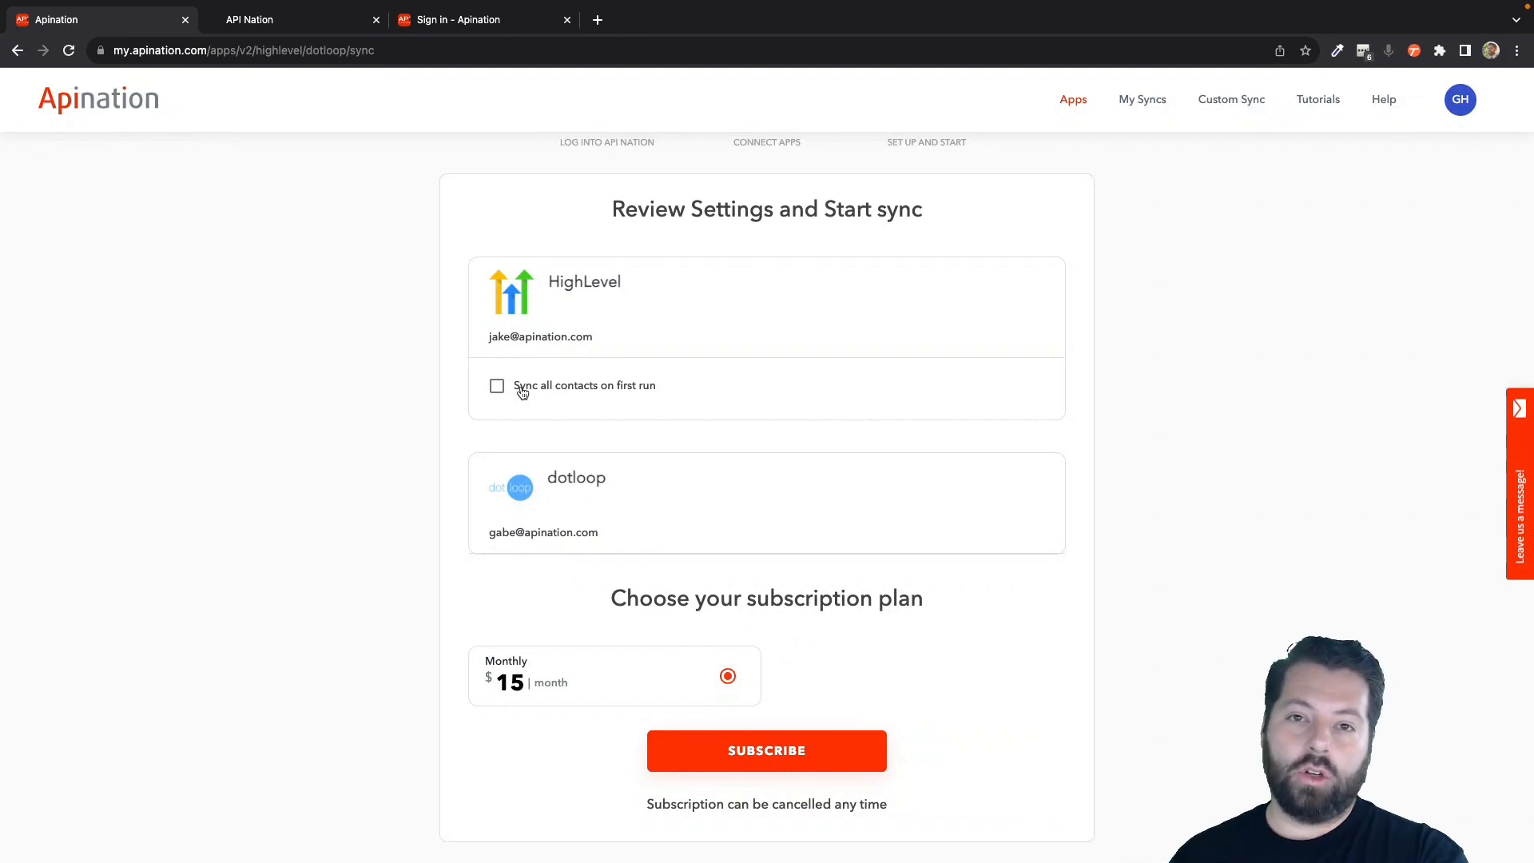
pyautogui.click(497, 386)
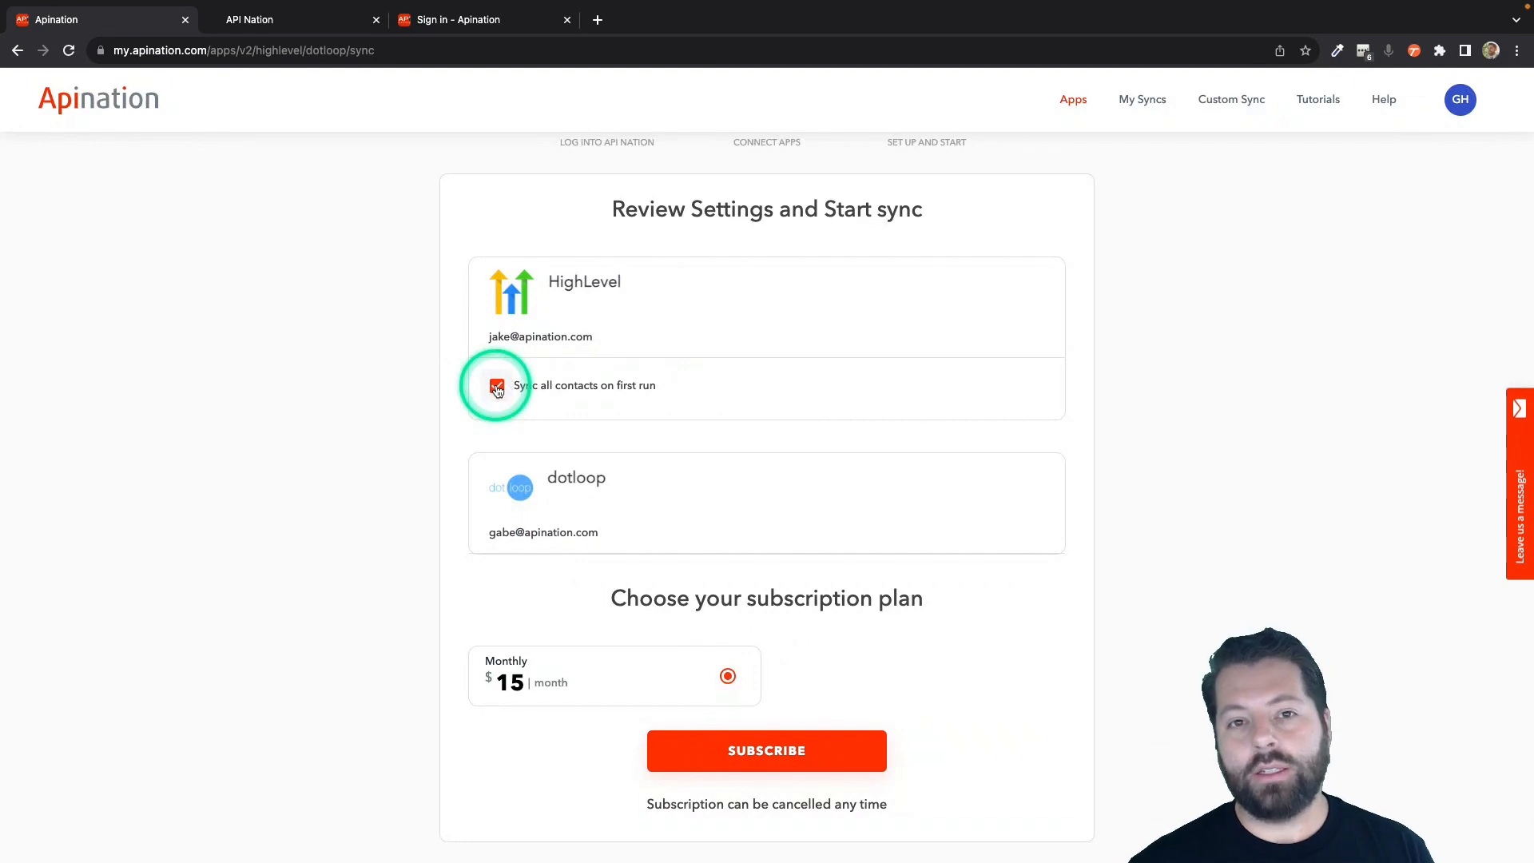
pyautogui.click(497, 386)
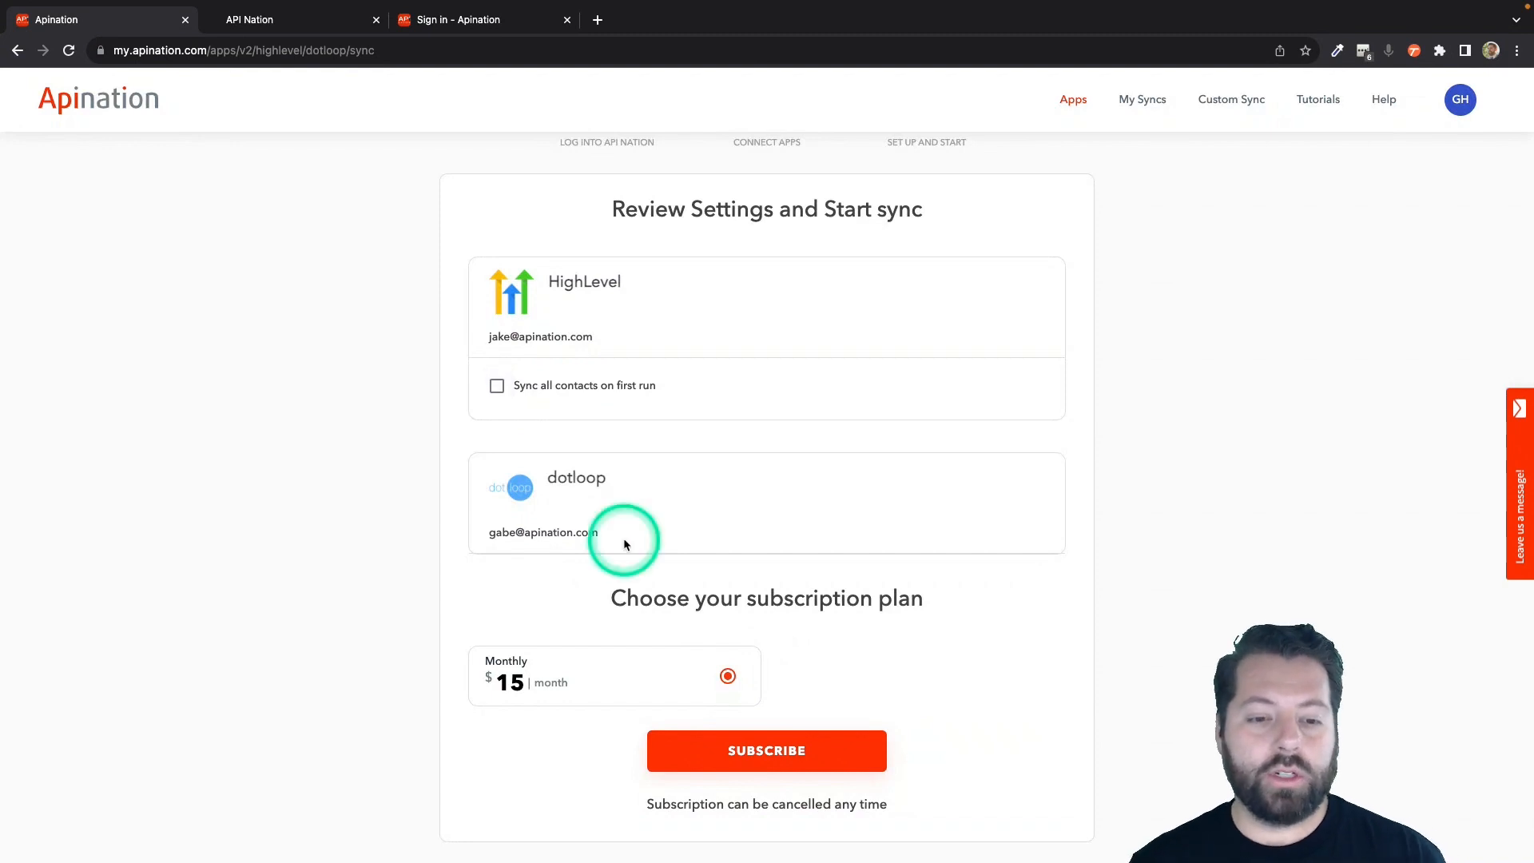
# Subscribe to the sync with the $15 monthly plan.
pyautogui.scroll(-1, 623, 538)
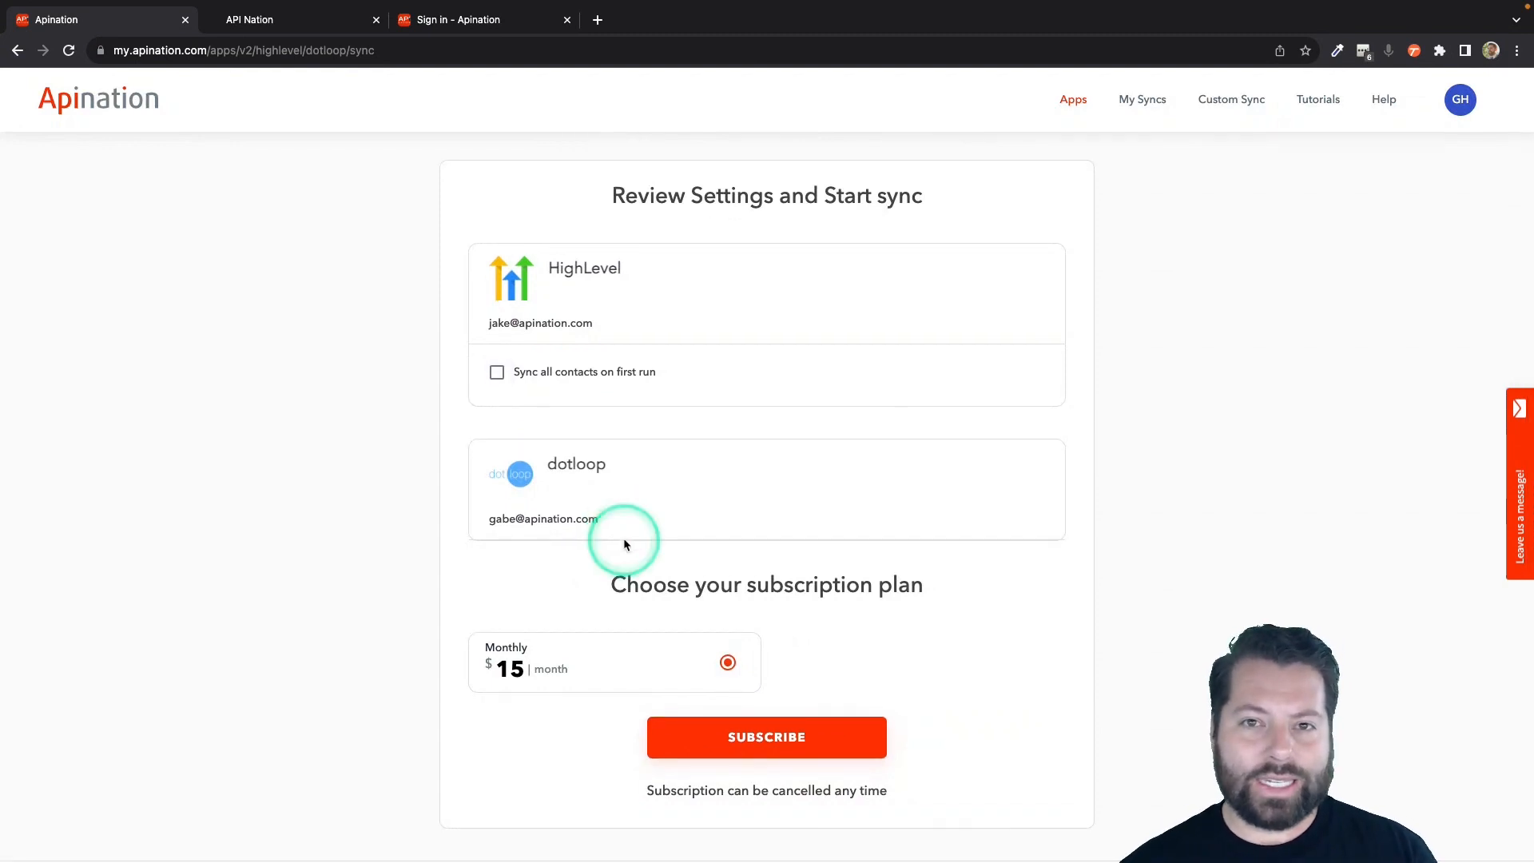
pyautogui.scroll(-2, 624, 539)
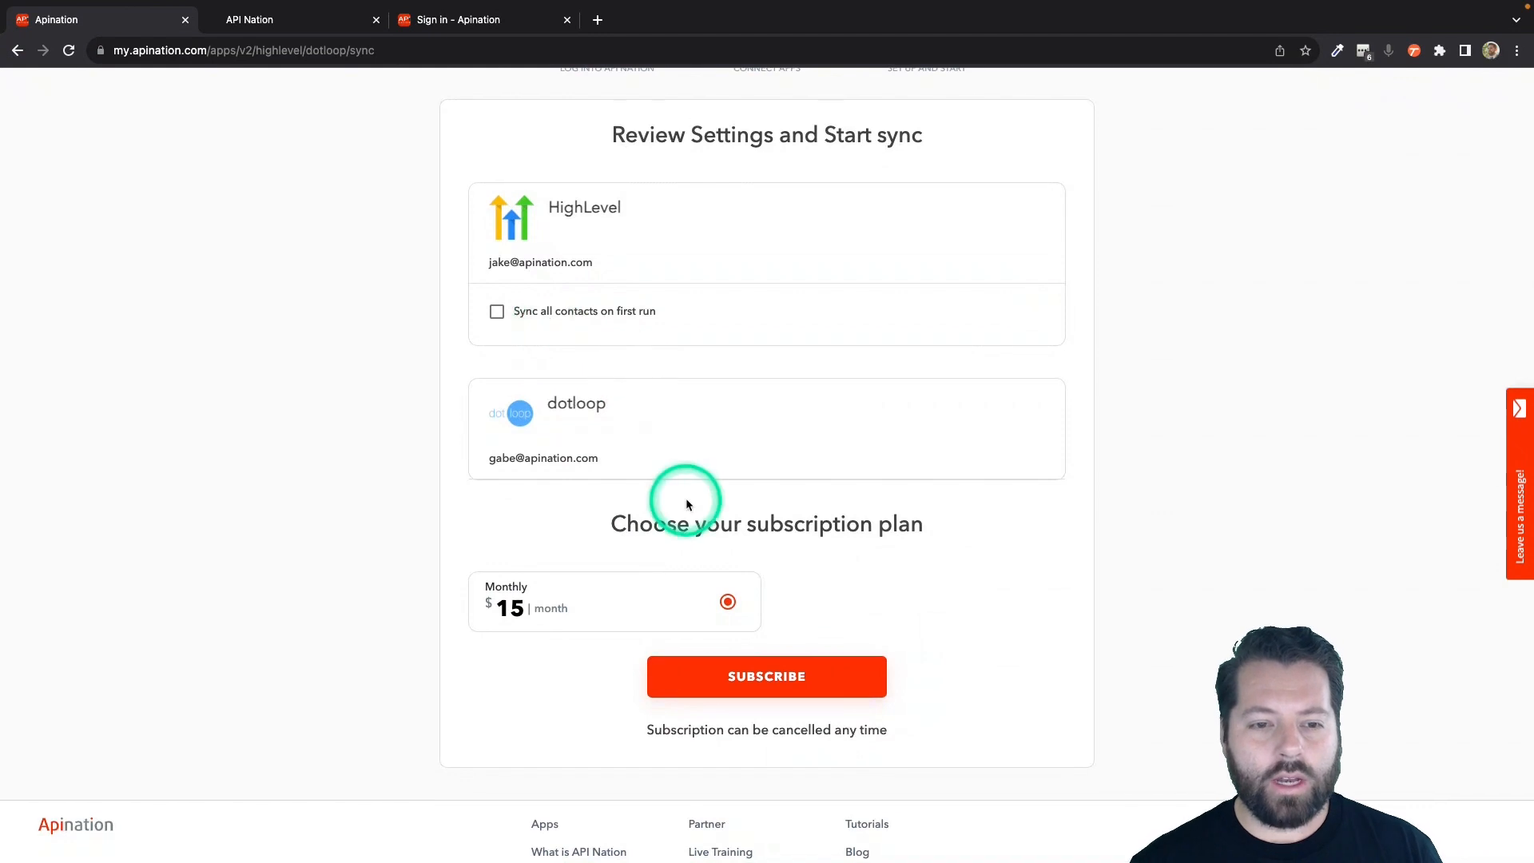
pyautogui.scroll(-2, 719, 543)
pyautogui.click(789, 609)
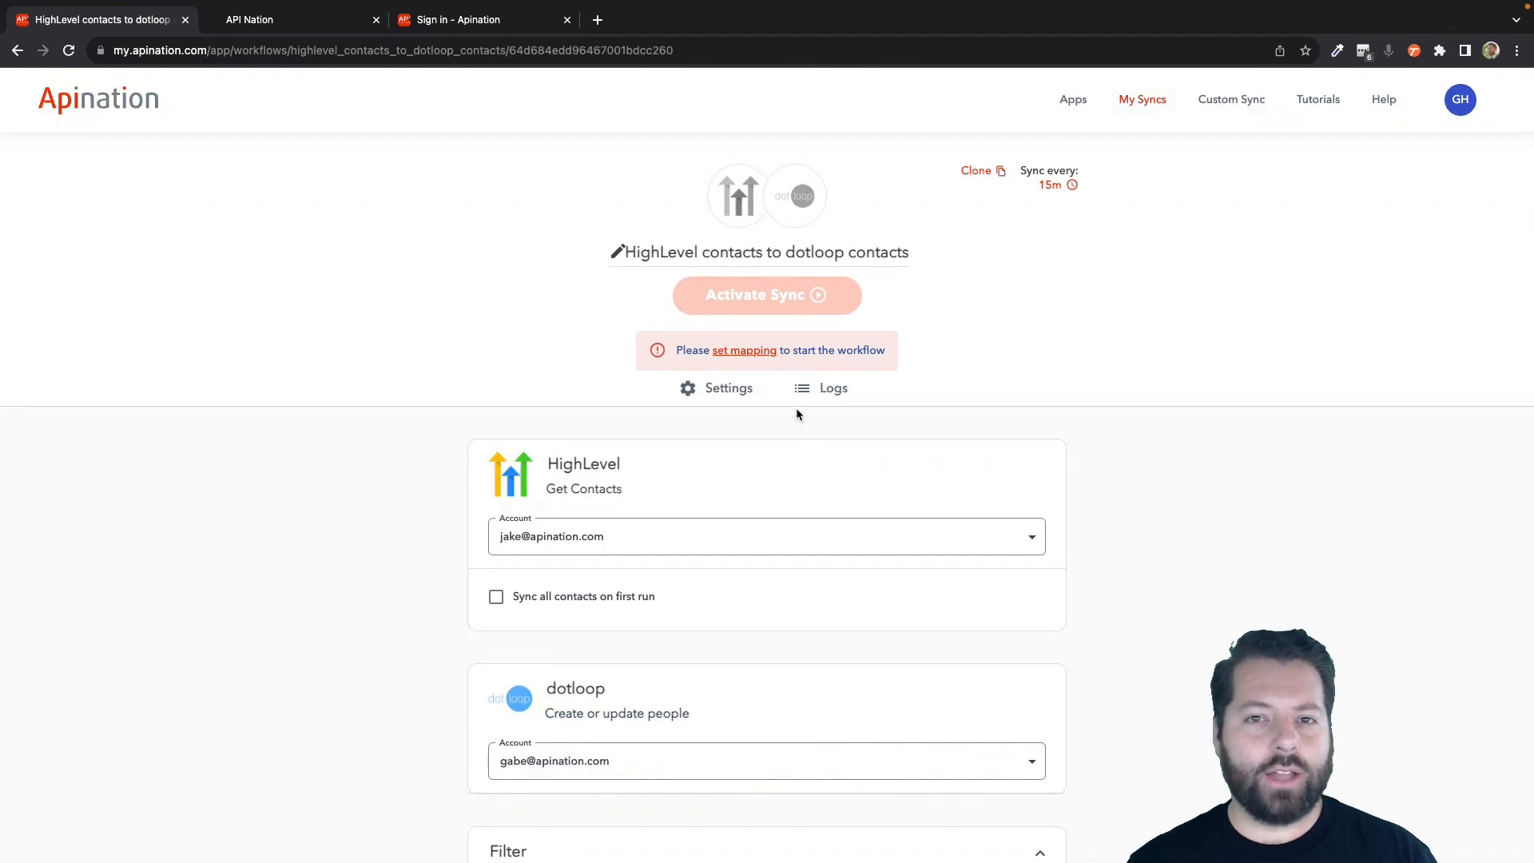
# Set the sync filter so that Tags contains dotloop.
pyautogui.click(889, 475)
pyautogui.scroll(-2, 890, 479)
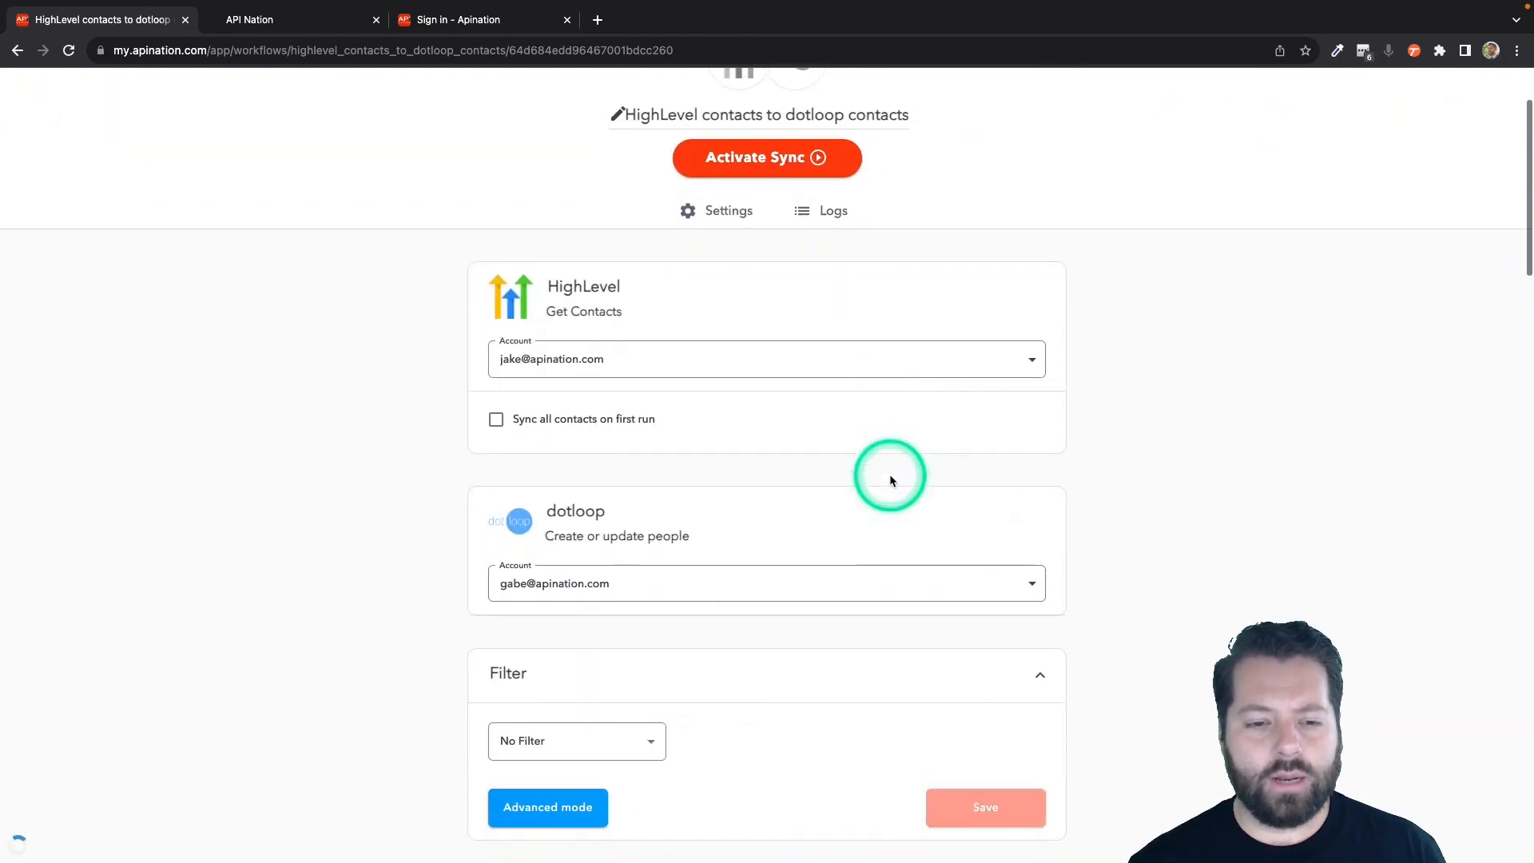
pyautogui.scroll(-2, 892, 480)
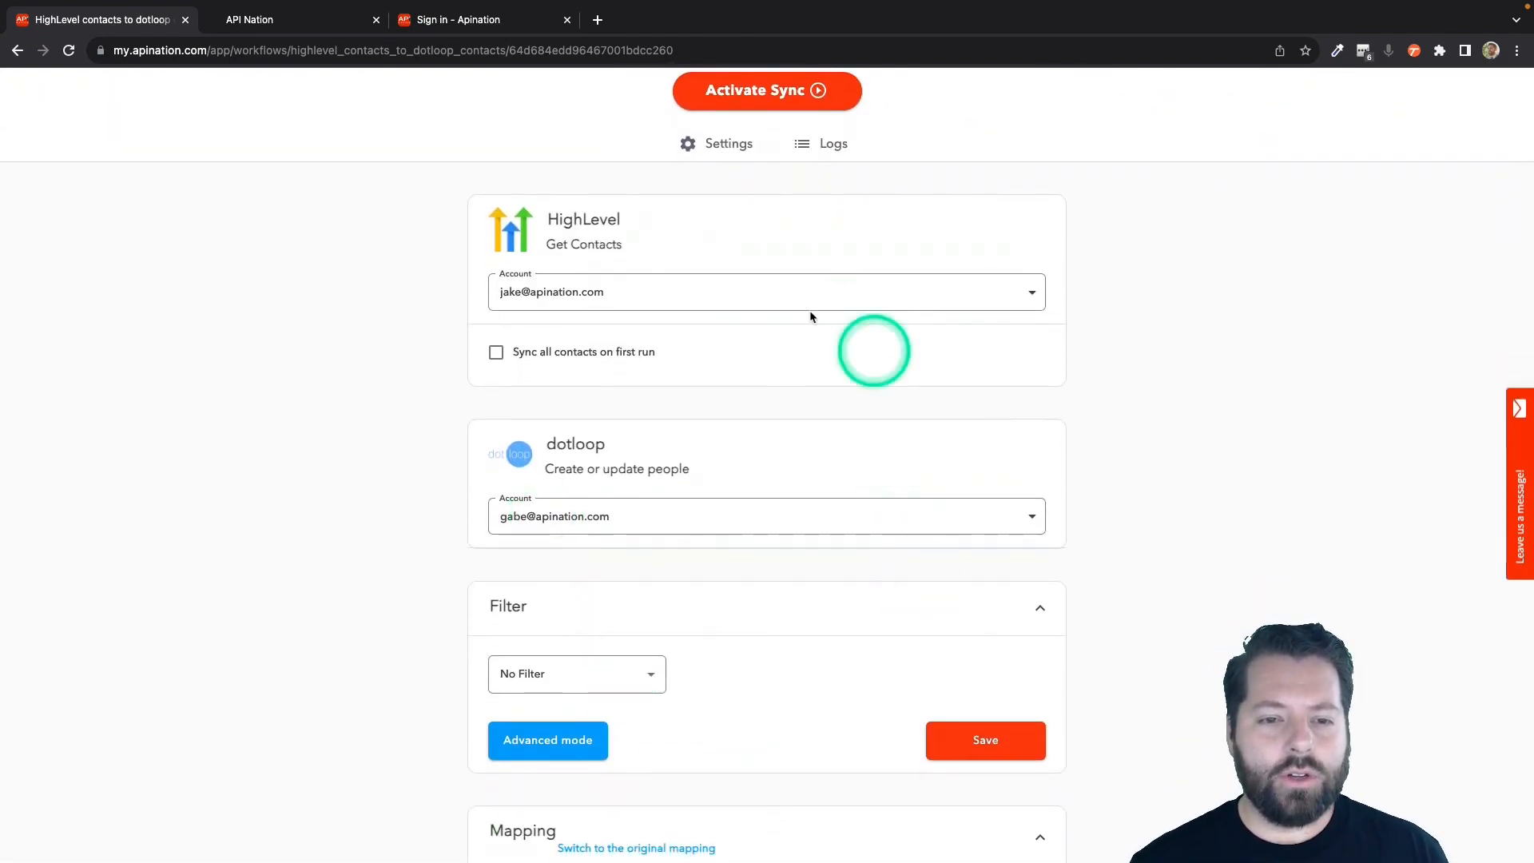
pyautogui.scroll(-2, 745, 628)
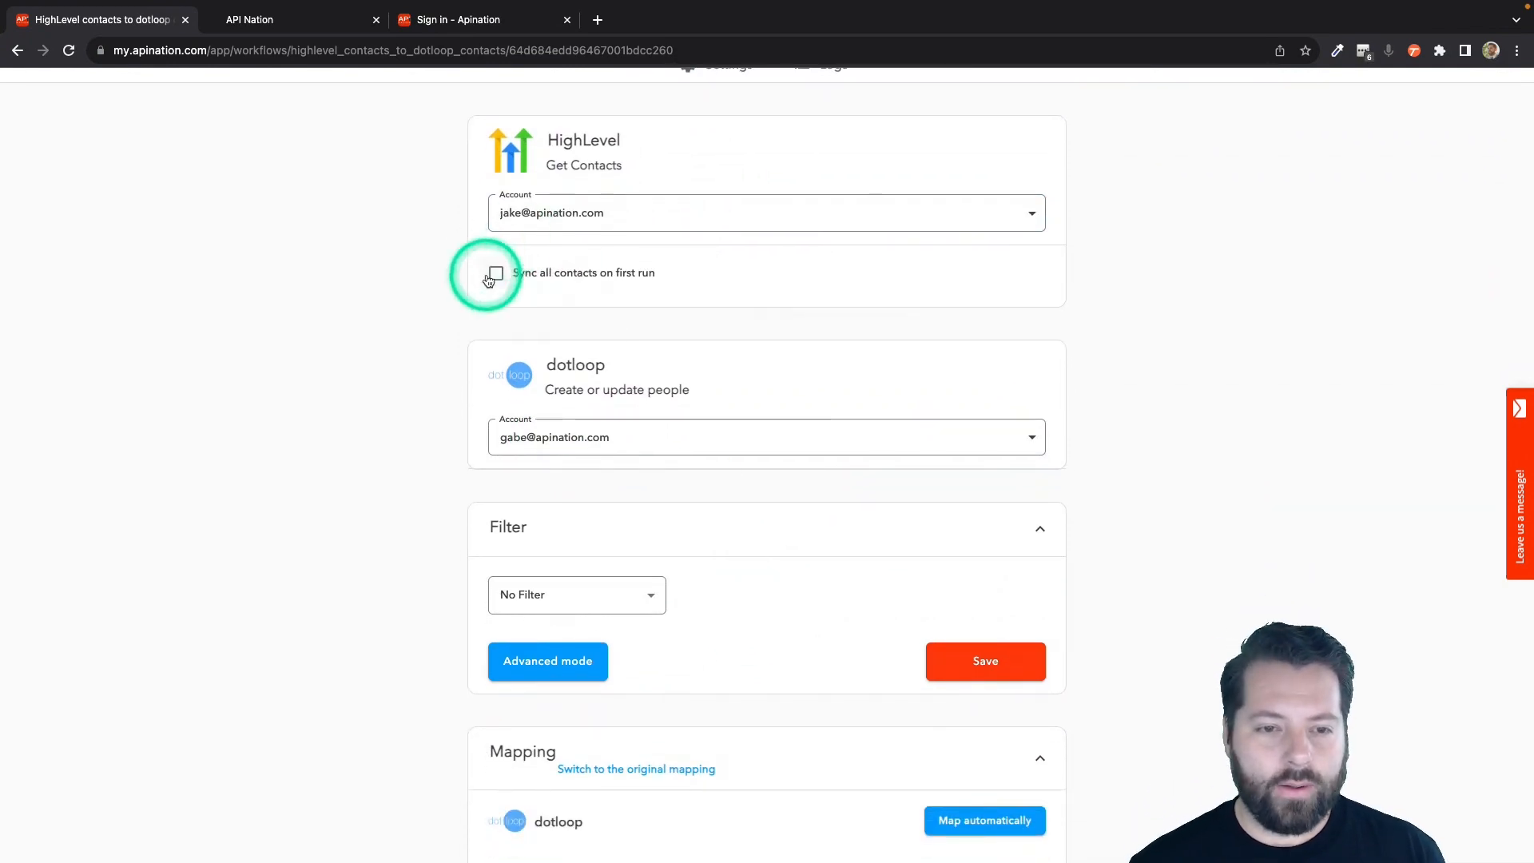
pyautogui.scroll(-4, 466, 352)
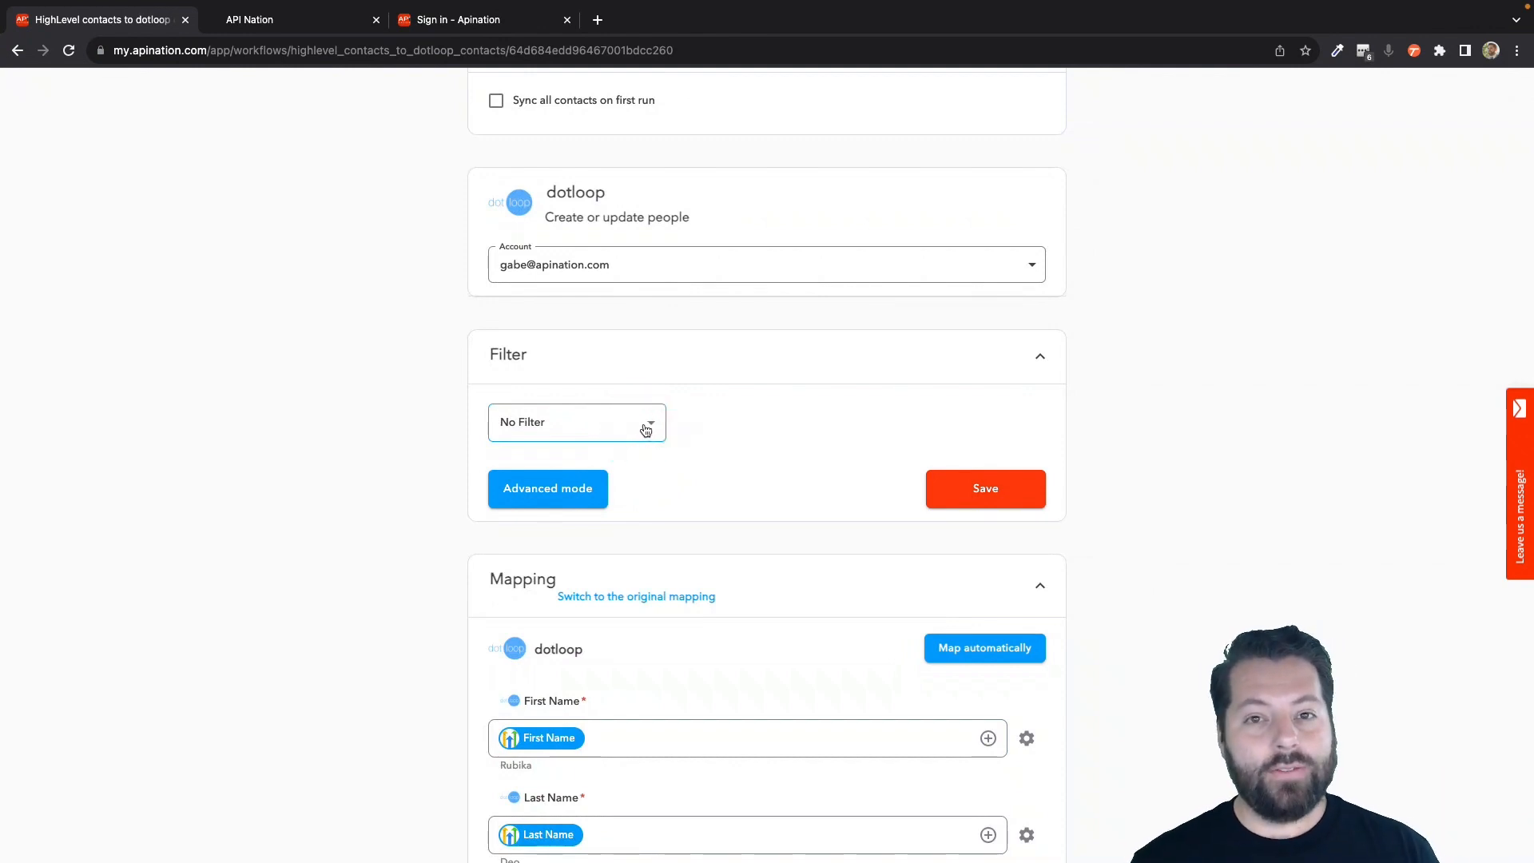
pyautogui.click(652, 426)
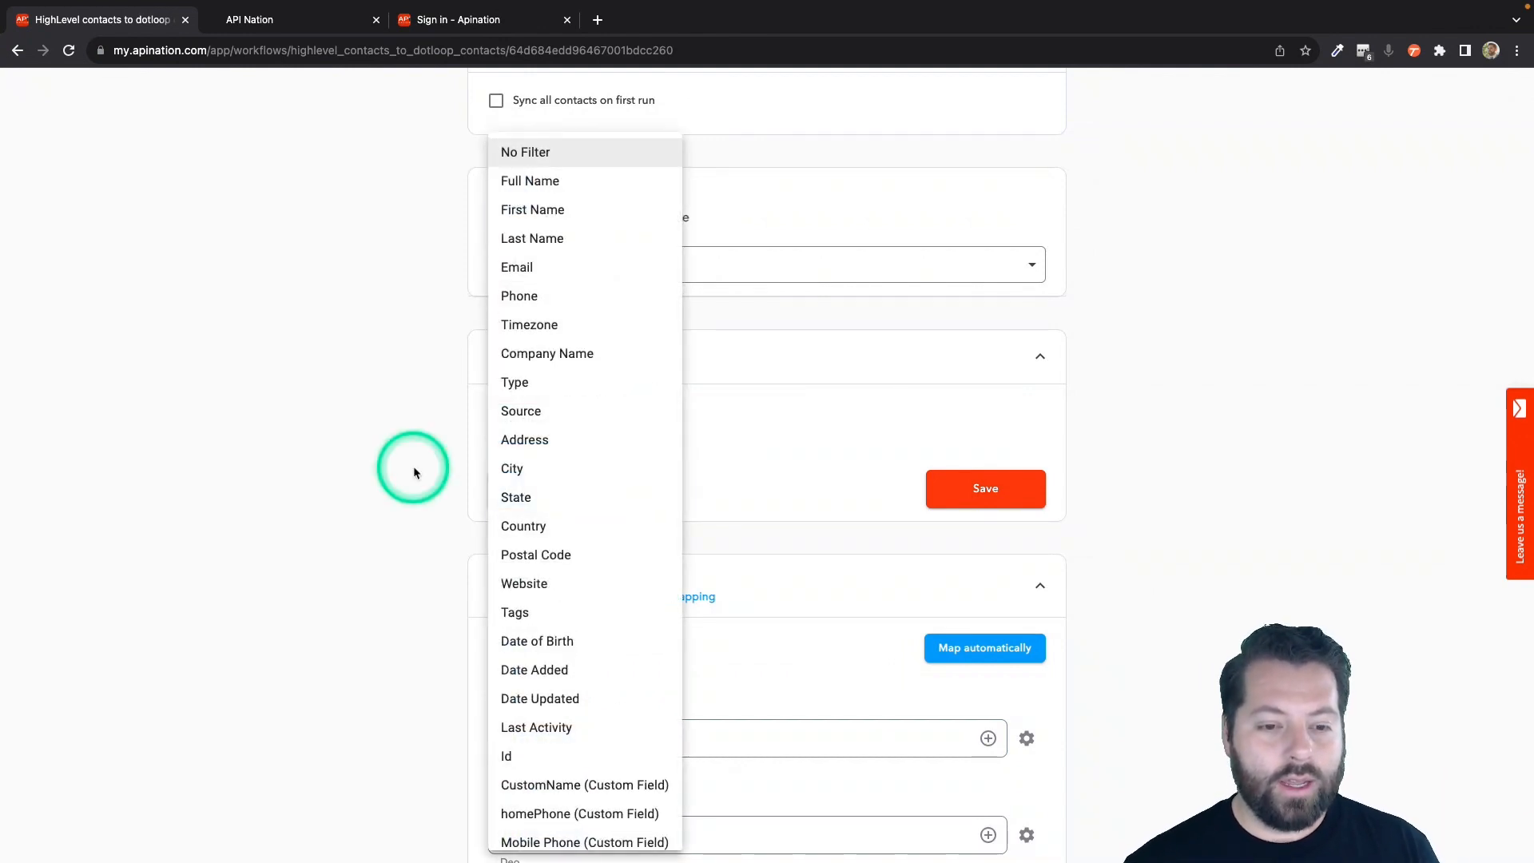
pyautogui.click(516, 613)
pyautogui.click(763, 420)
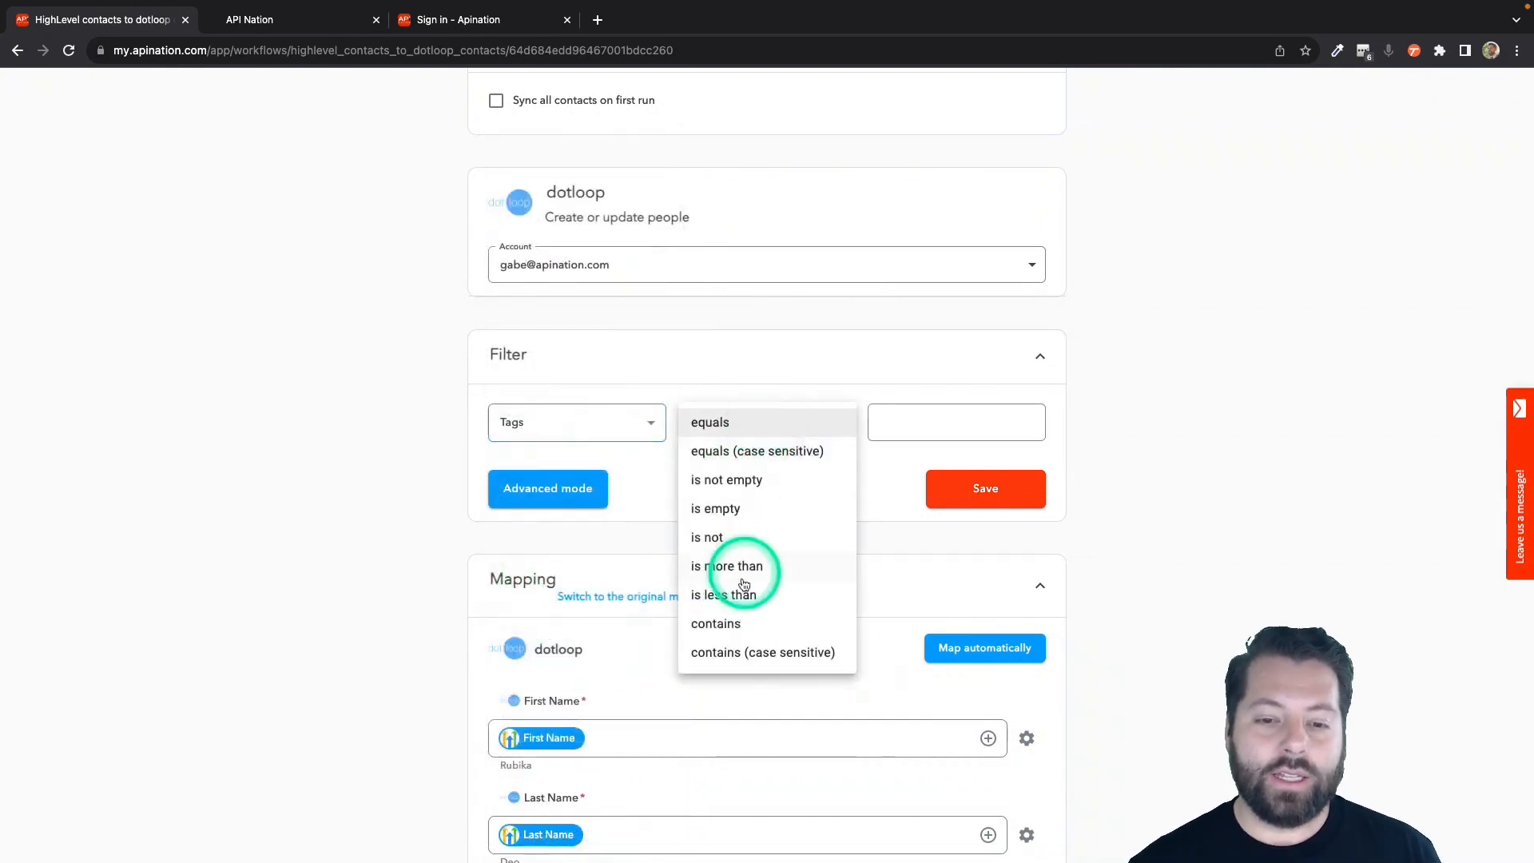
pyautogui.click(719, 625)
pyautogui.click(938, 419)
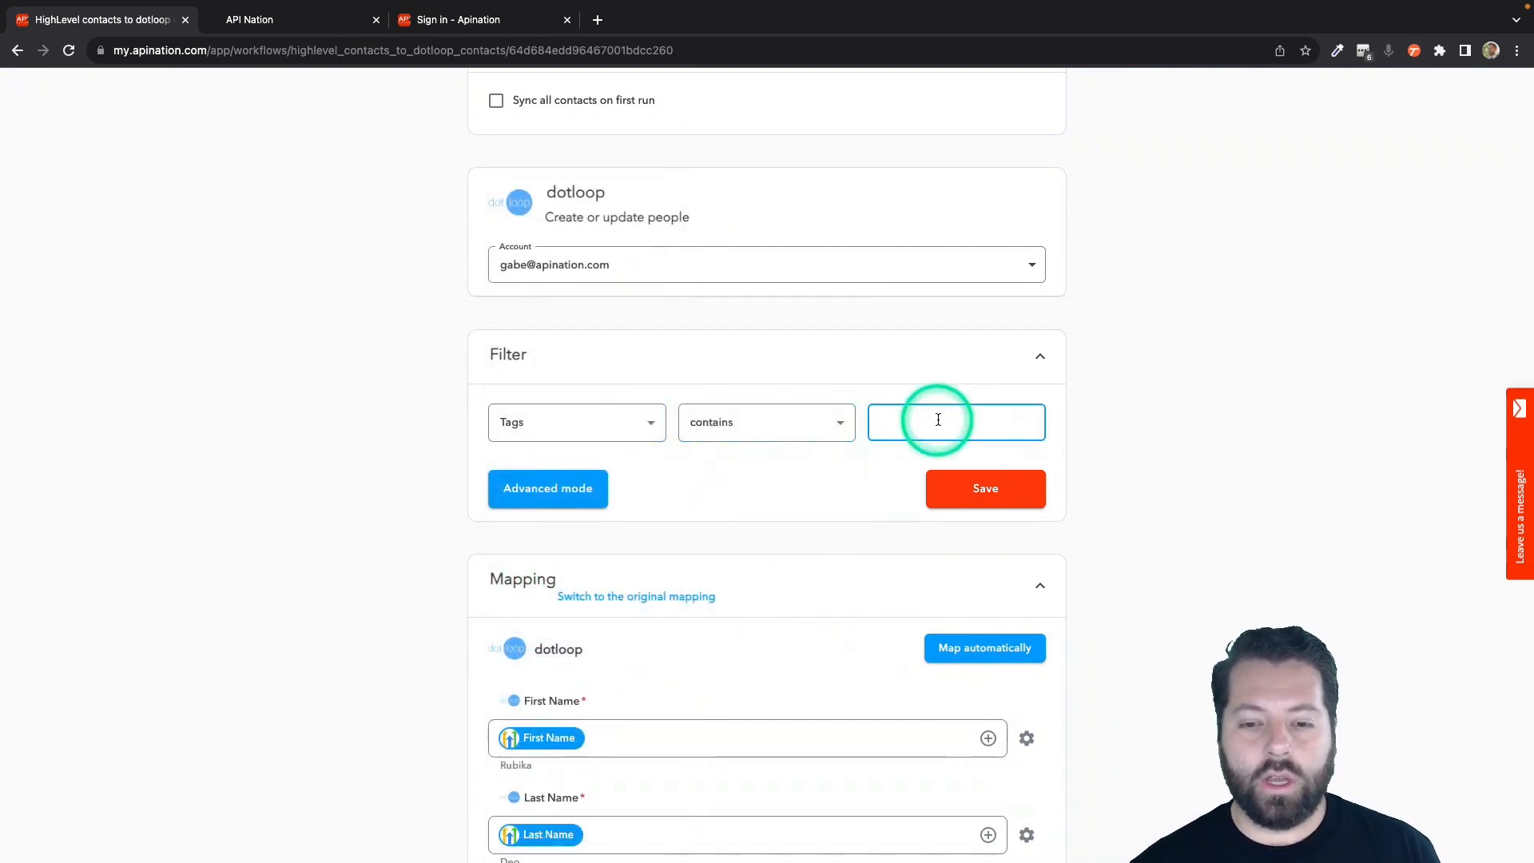
pyautogui.click(832, 423)
pyautogui.click(905, 420)
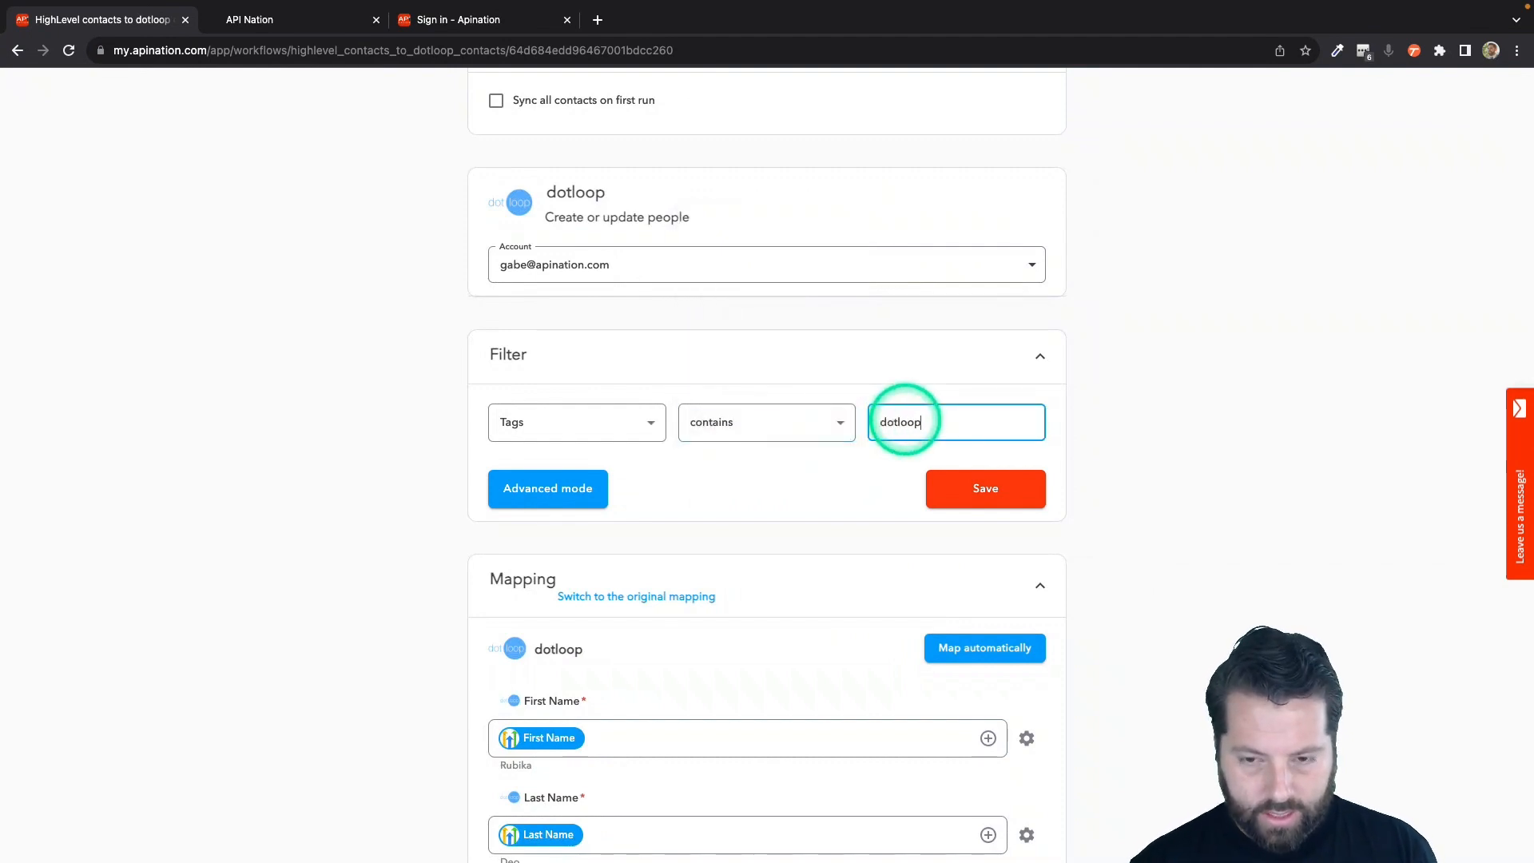
# Review the fields available for filtering and set the sync filter to No Filter.
pyautogui.click(653, 442)
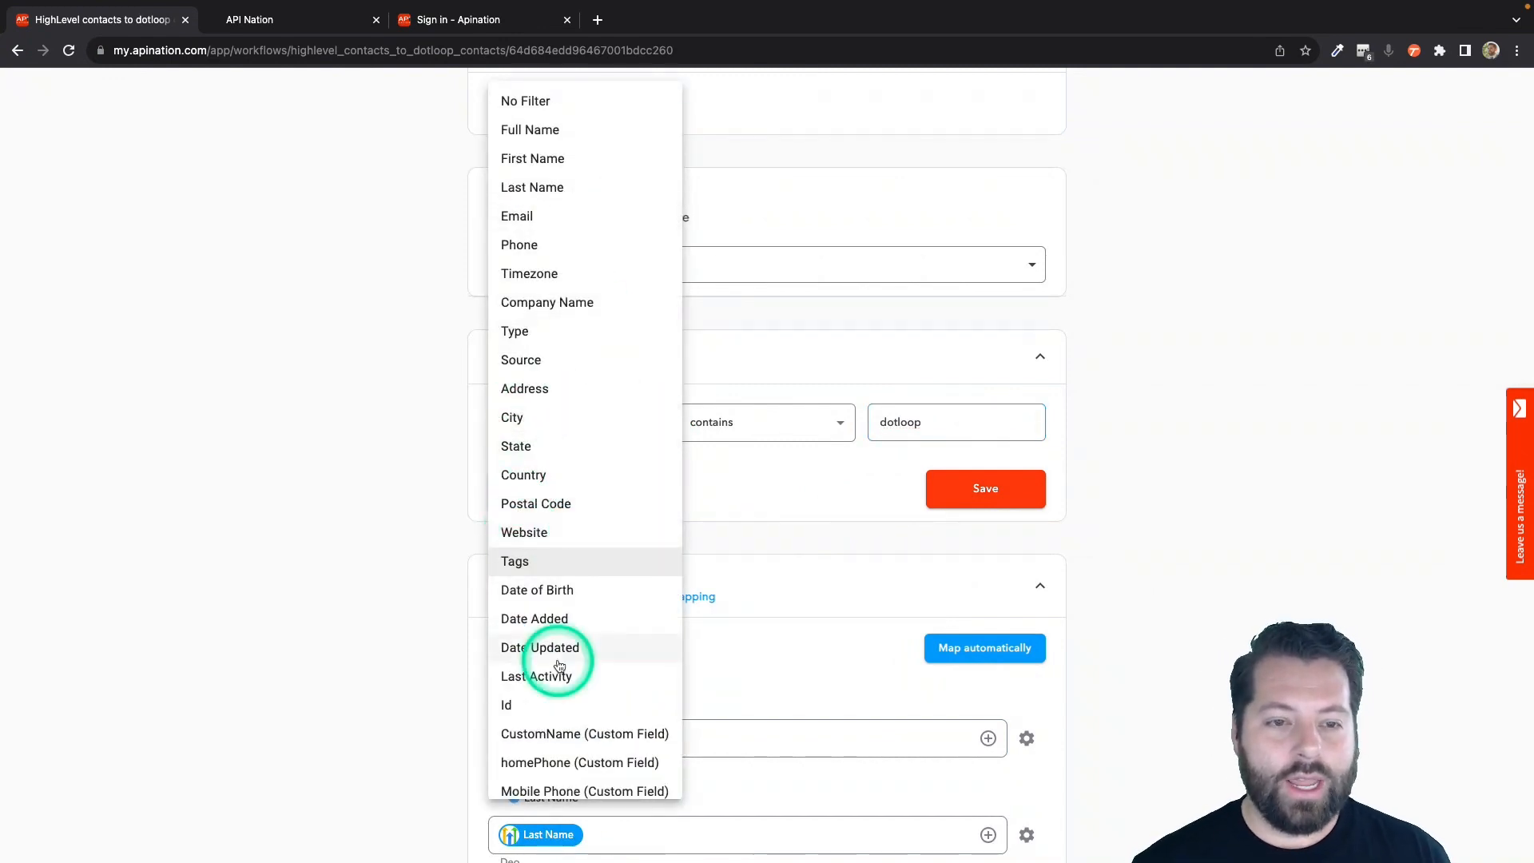
pyautogui.scroll(-1, 559, 667)
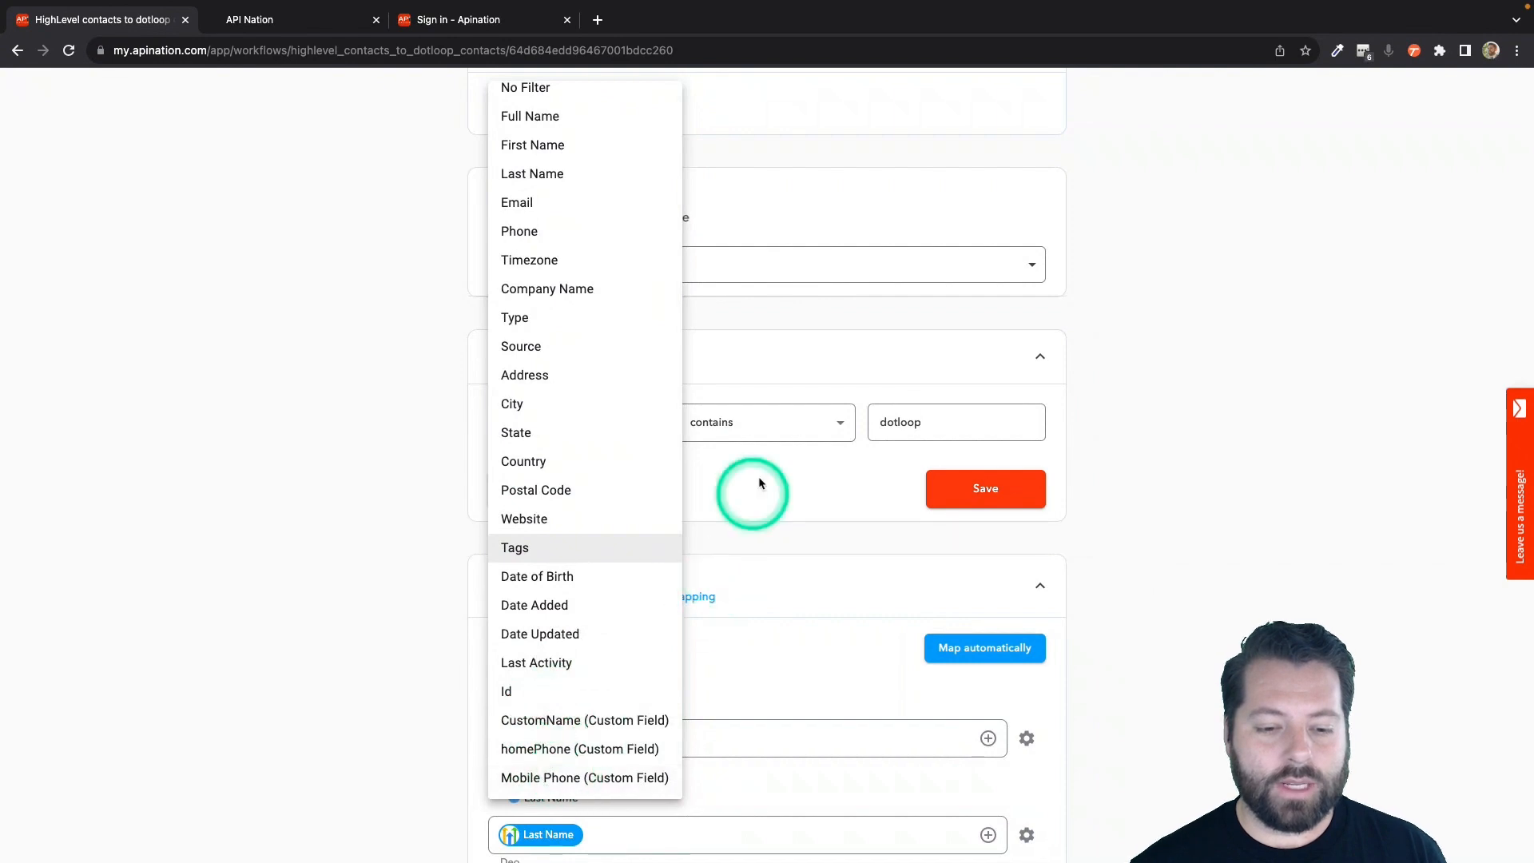
pyautogui.click(759, 484)
pyautogui.click(606, 421)
pyautogui.click(572, 102)
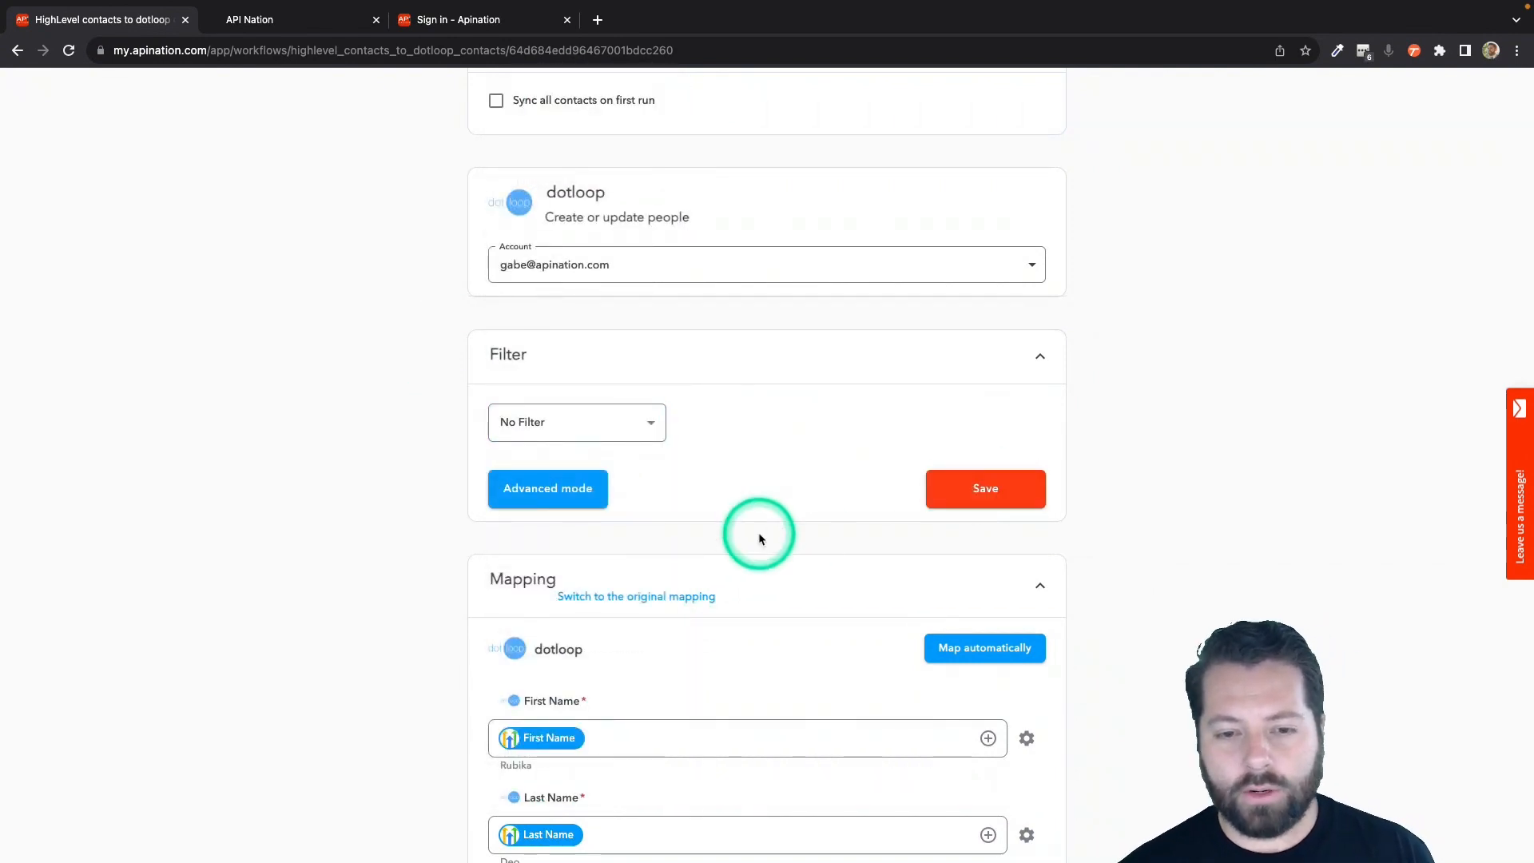
# Review how the HighLevel contact fields are mapped to the dotloop contact fields.
pyautogui.scroll(-5, 759, 532)
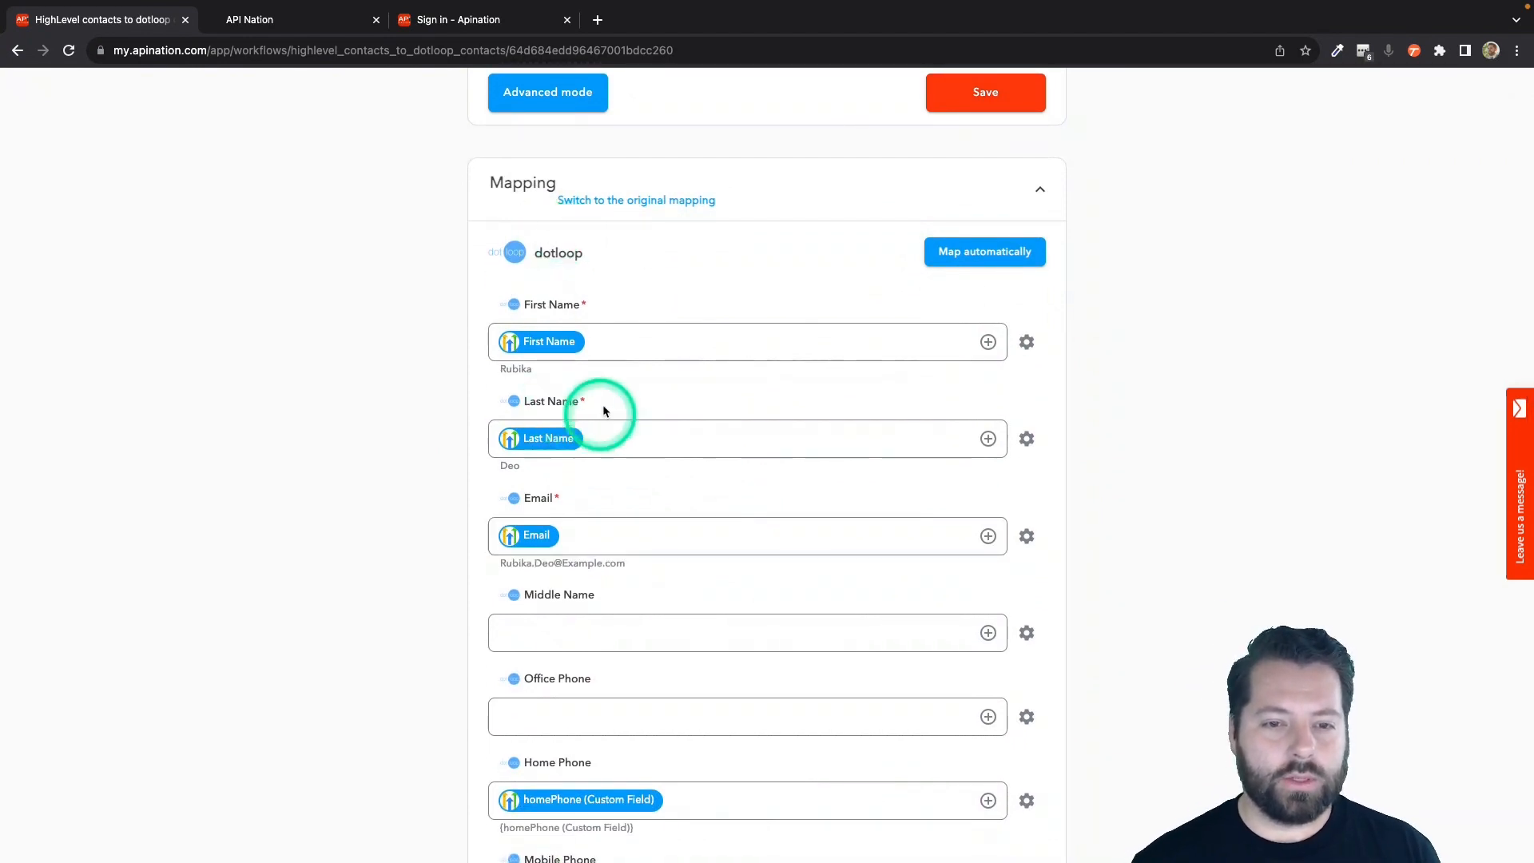
pyautogui.scroll(-1, 602, 410)
pyautogui.click(546, 238)
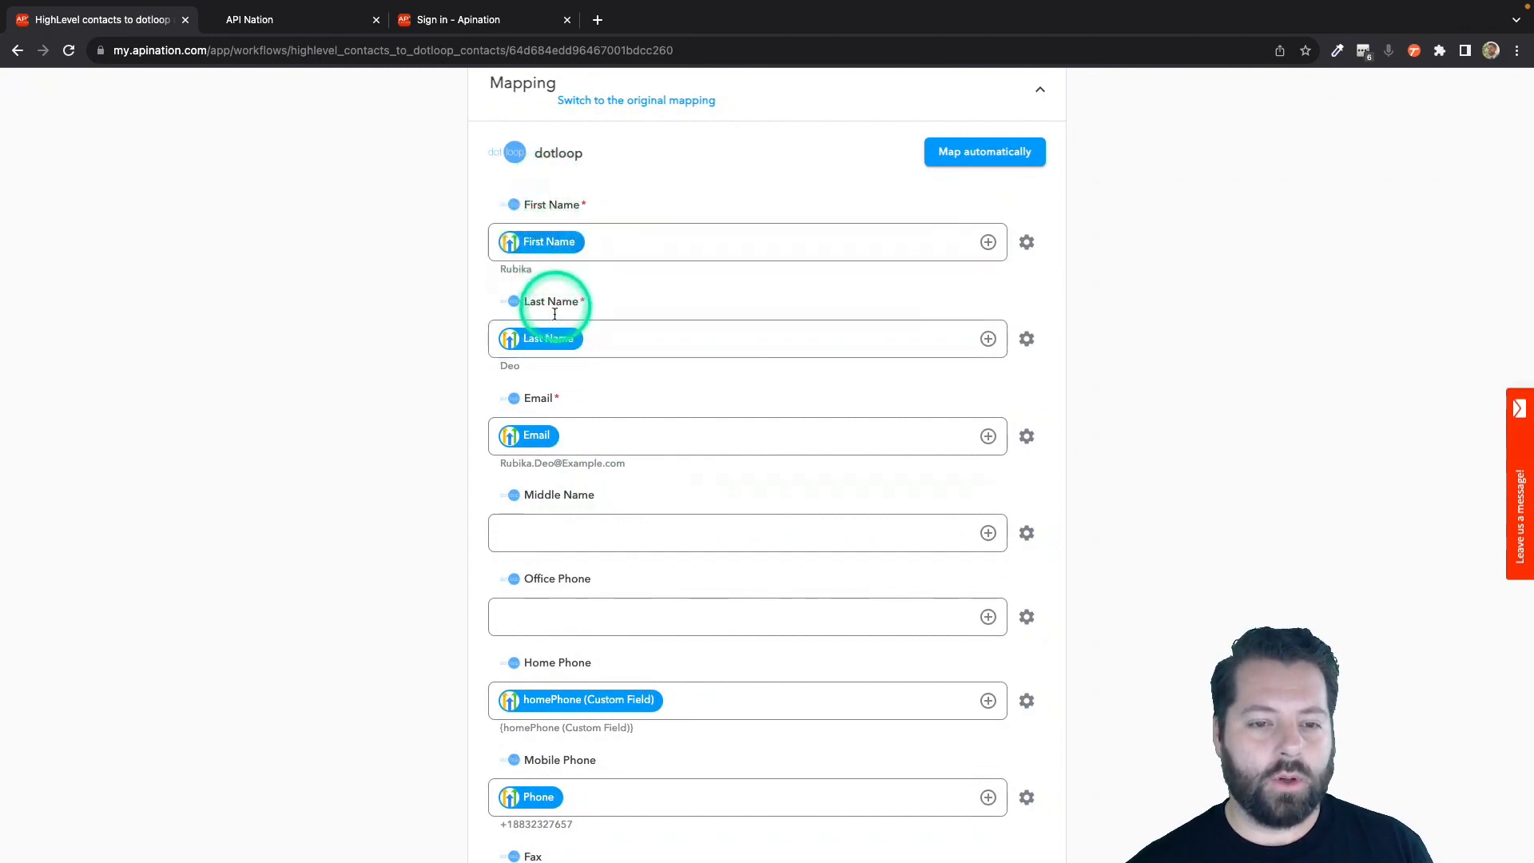
pyautogui.scroll(-1, 548, 383)
pyautogui.scroll(-6, 548, 393)
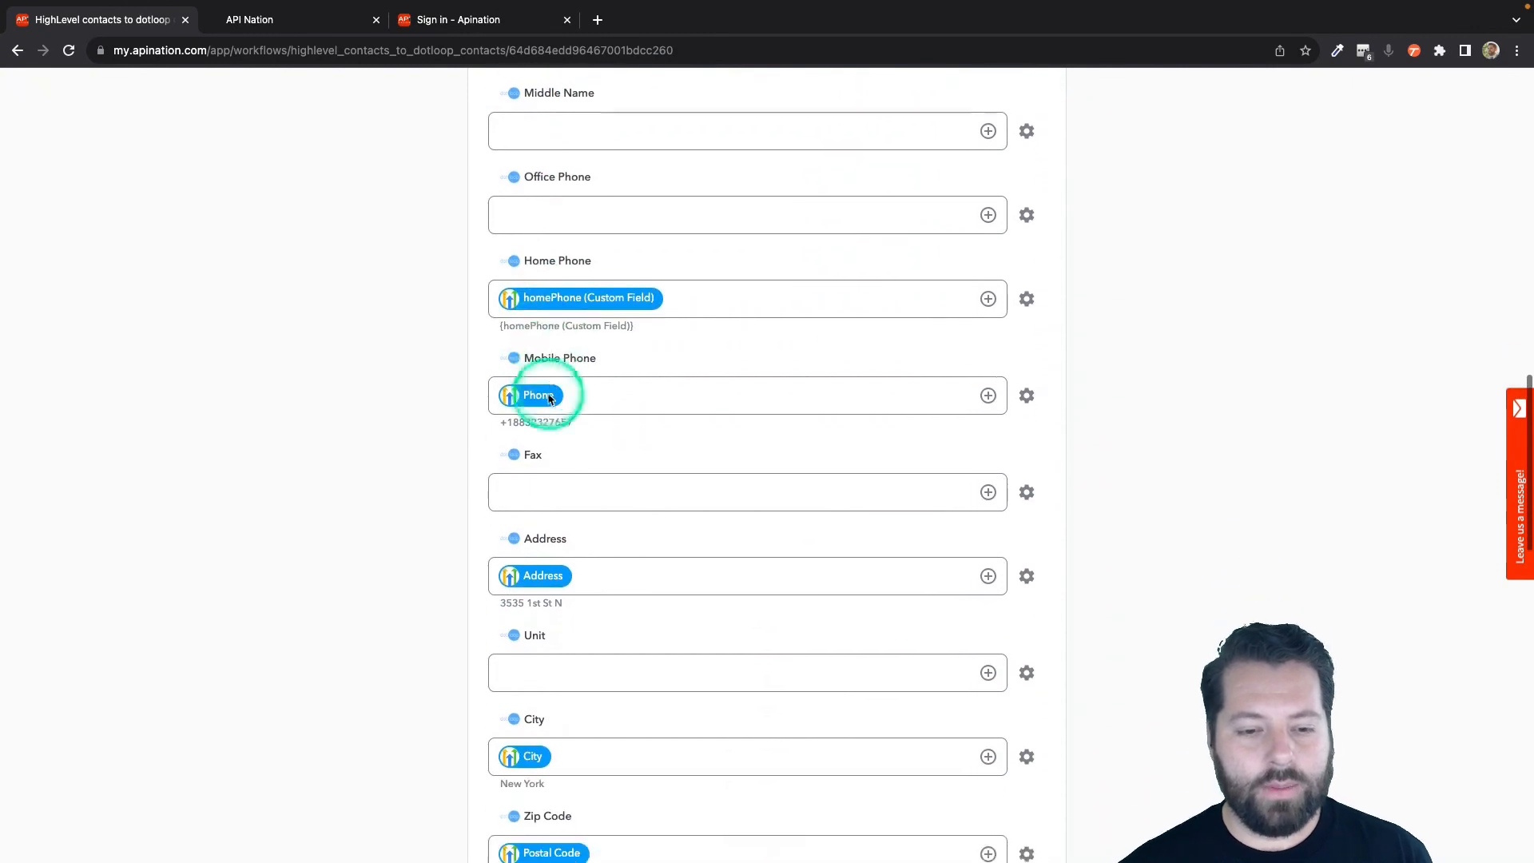
pyautogui.scroll(-2, 541, 410)
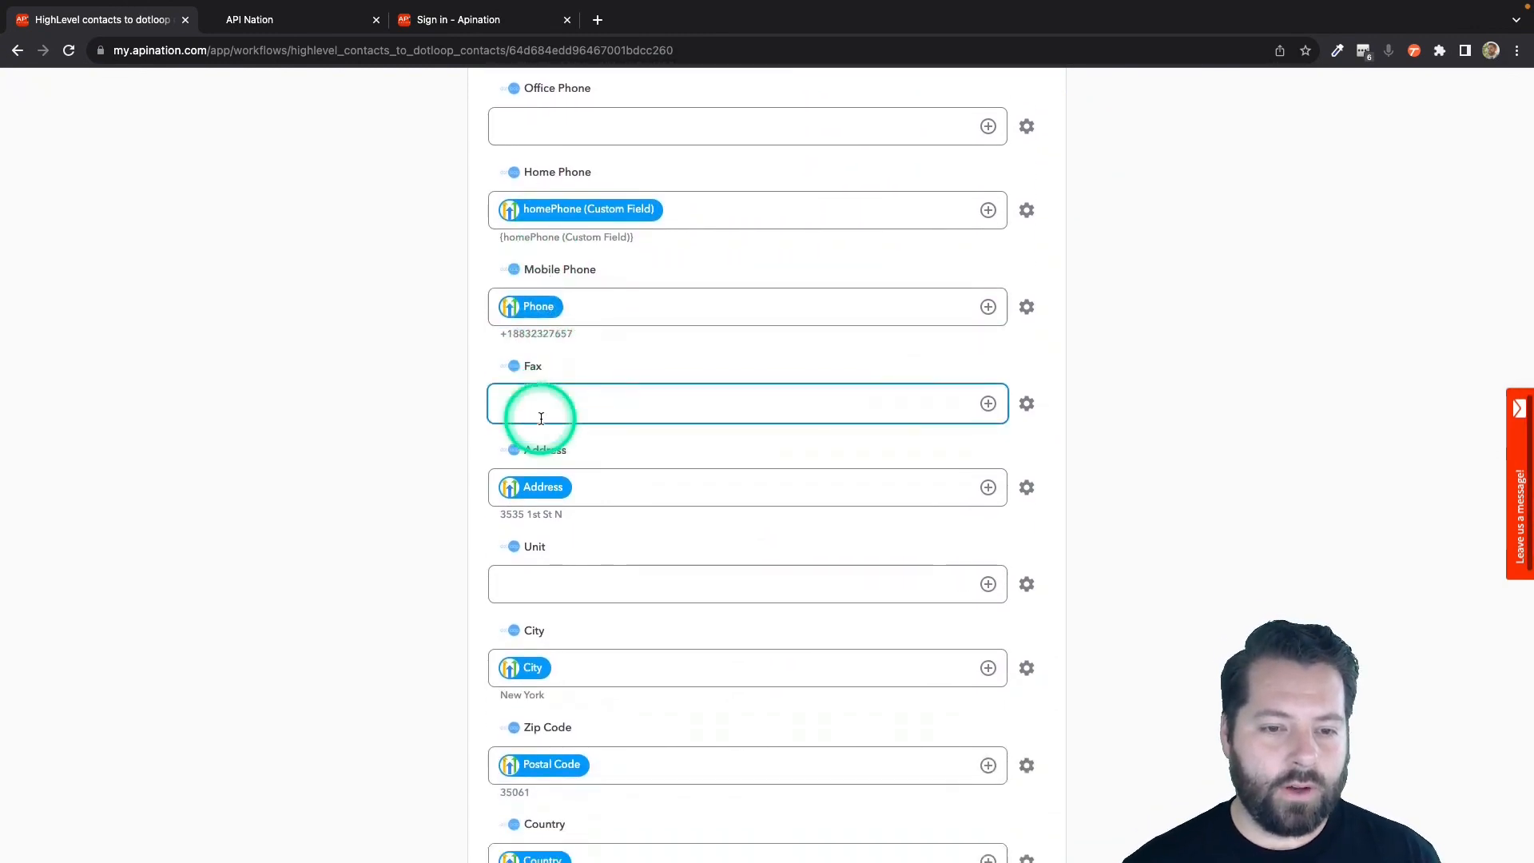
pyautogui.click(531, 493)
pyautogui.scroll(-4, 543, 467)
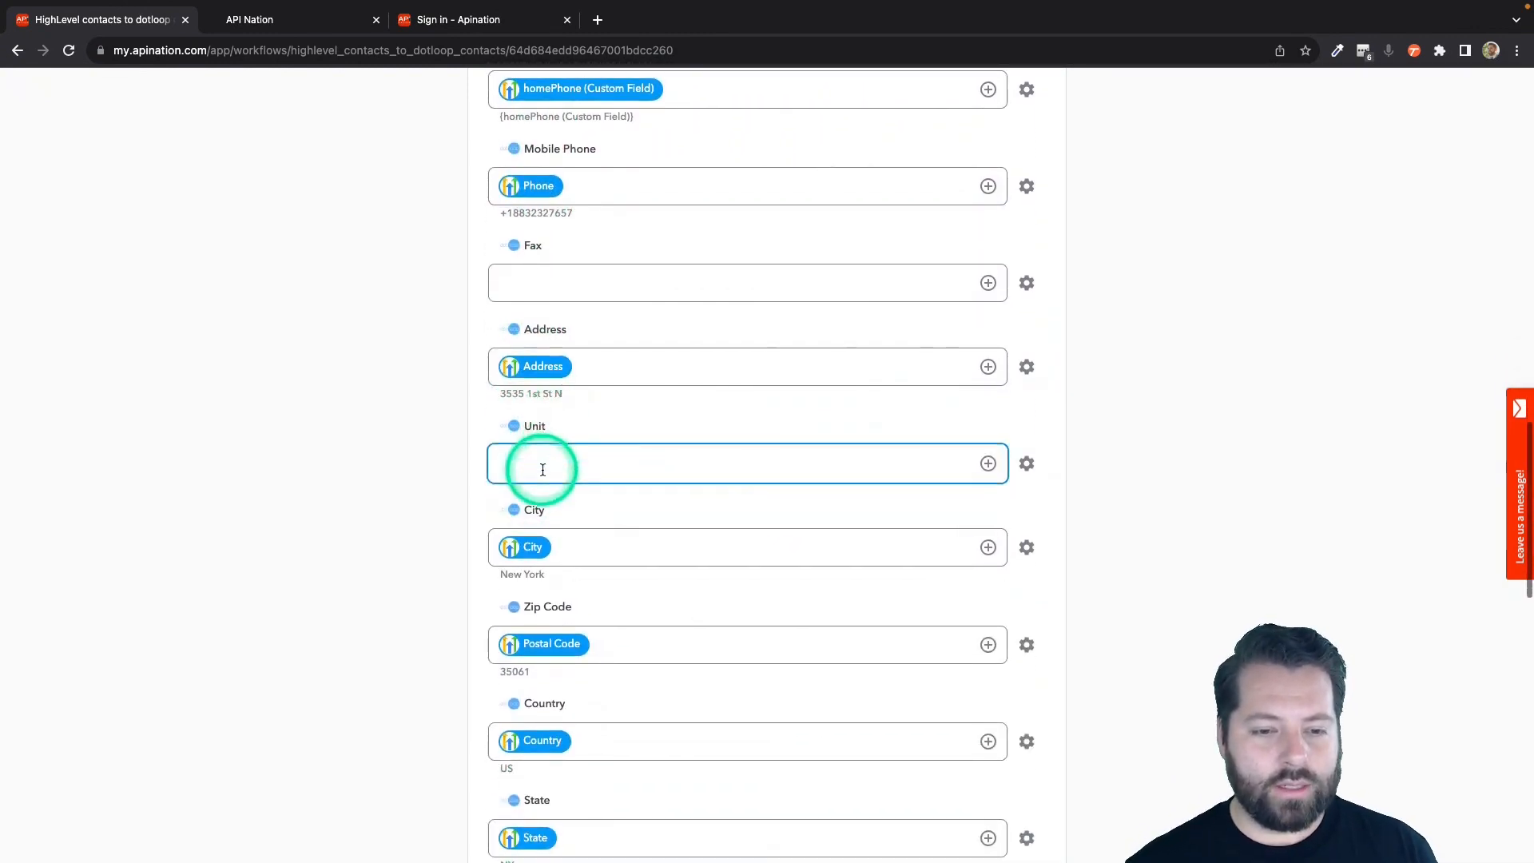
pyautogui.scroll(-3, 542, 470)
pyautogui.click(541, 469)
pyautogui.scroll(20, 542, 469)
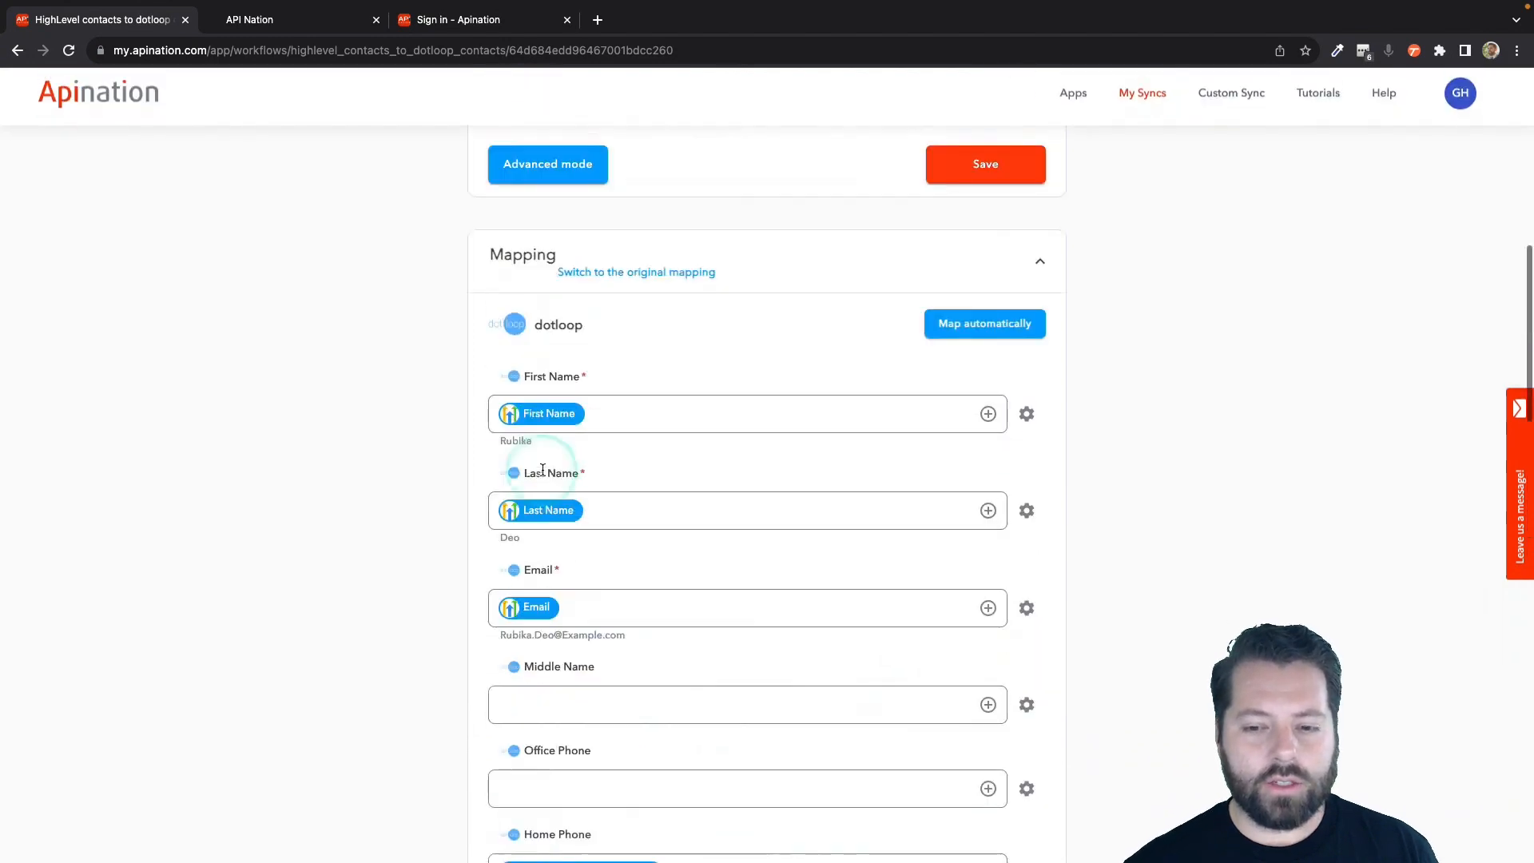
# Activate the HighLevel contacts to dotloop contacts sync.
pyautogui.click(780, 303)
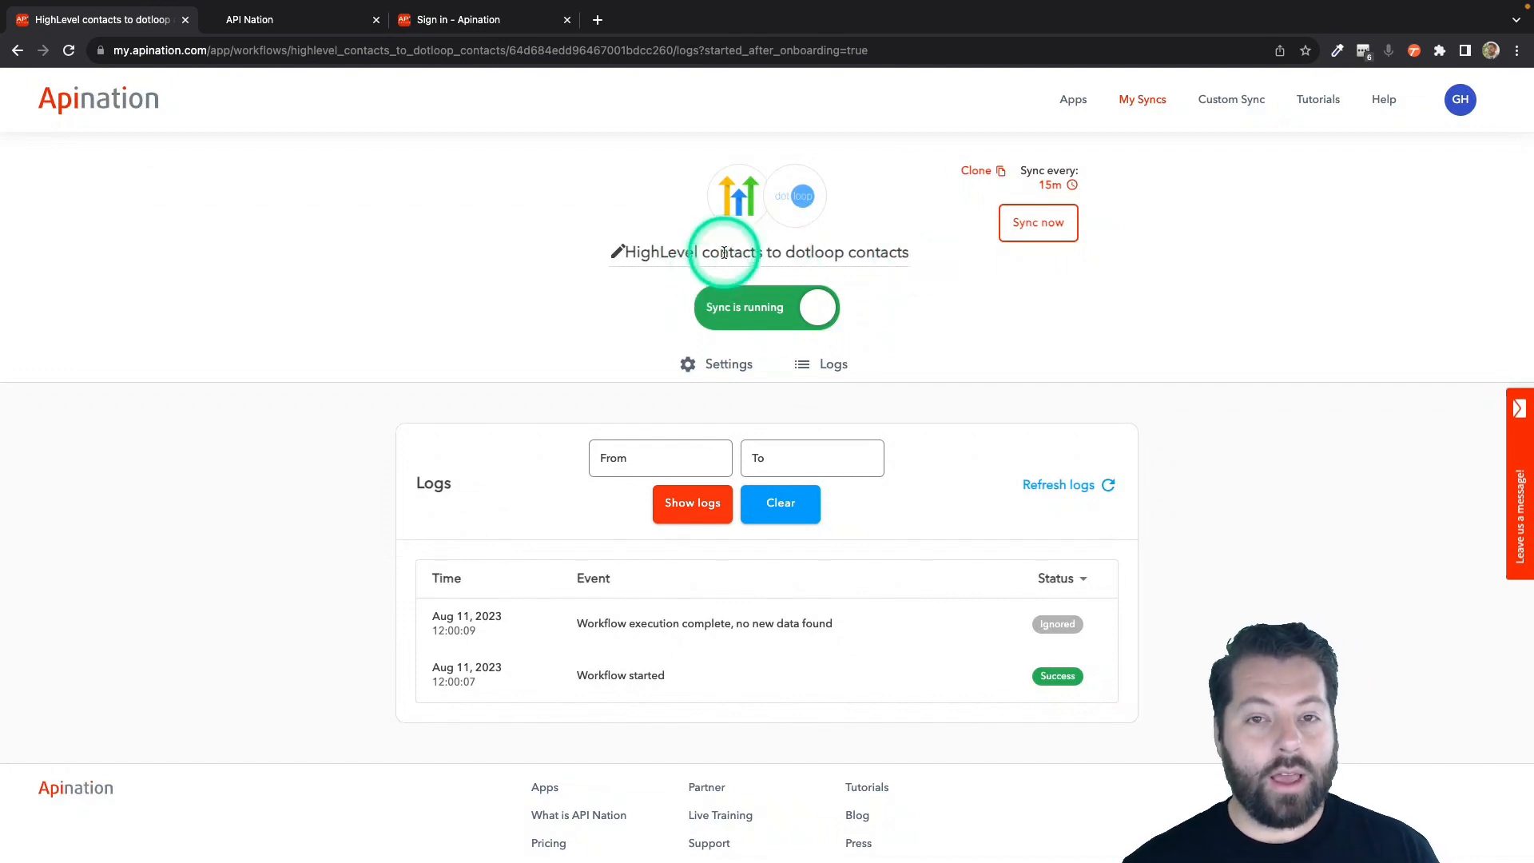
pyautogui.click(765, 255)
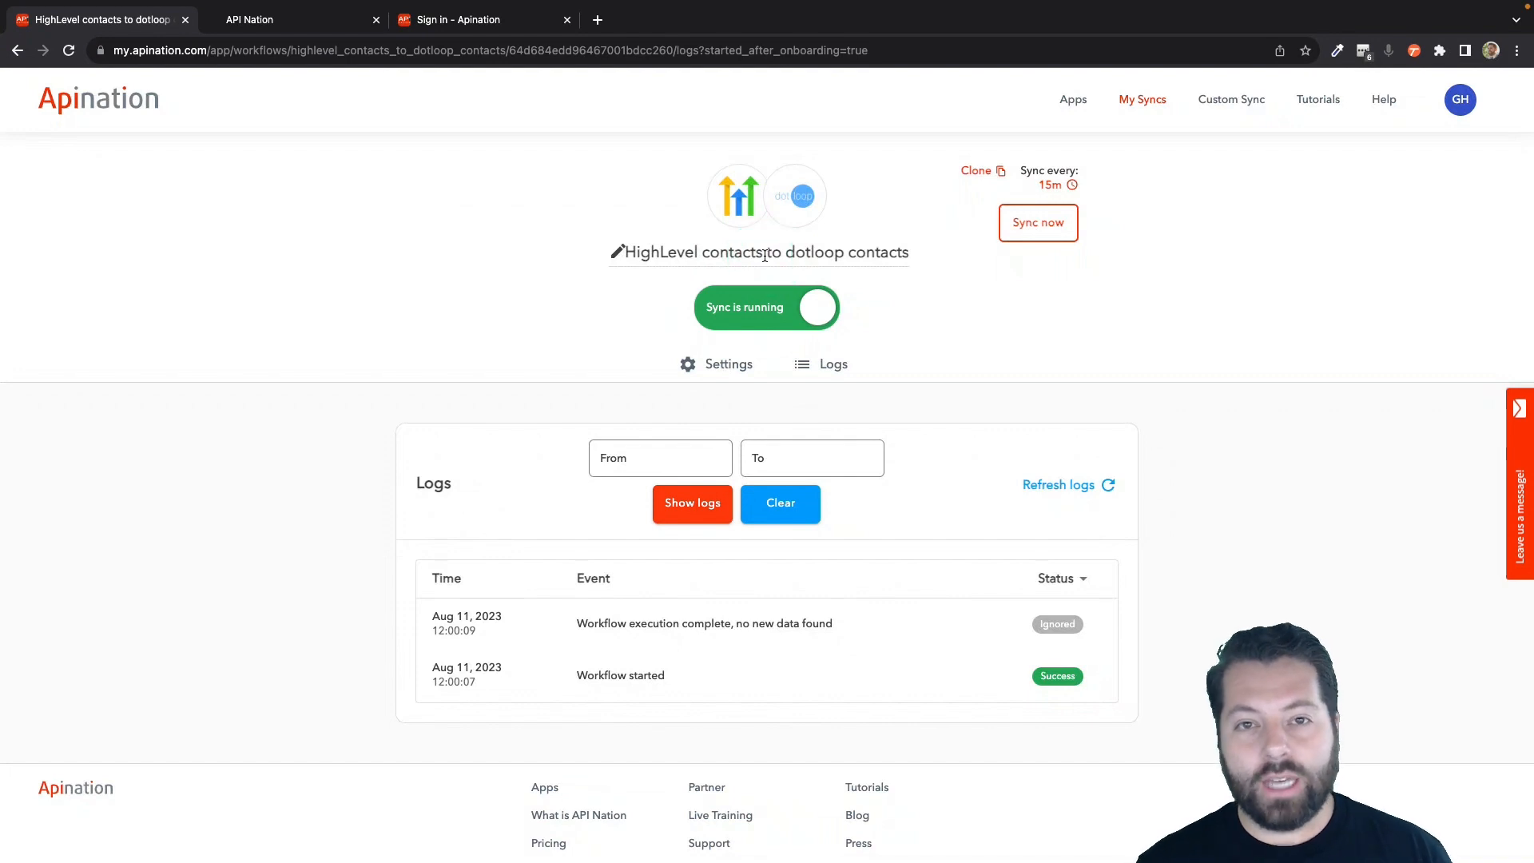
pyautogui.click(779, 216)
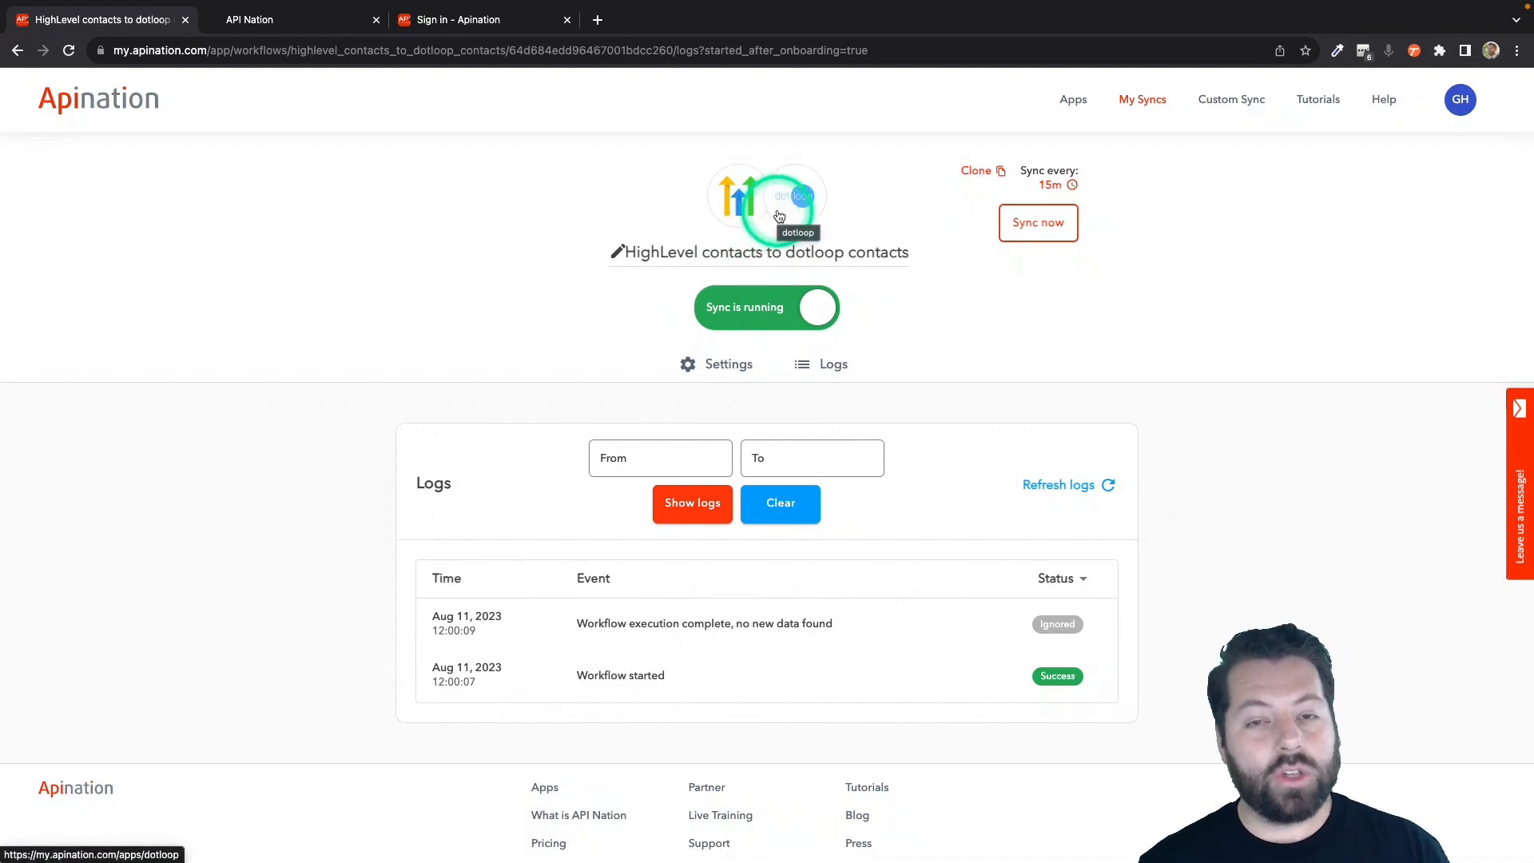
# Open the dotloop integrations, choose HighLevel as the app to sync with, and expand the list of active syncs.
pyautogui.click(788, 206)
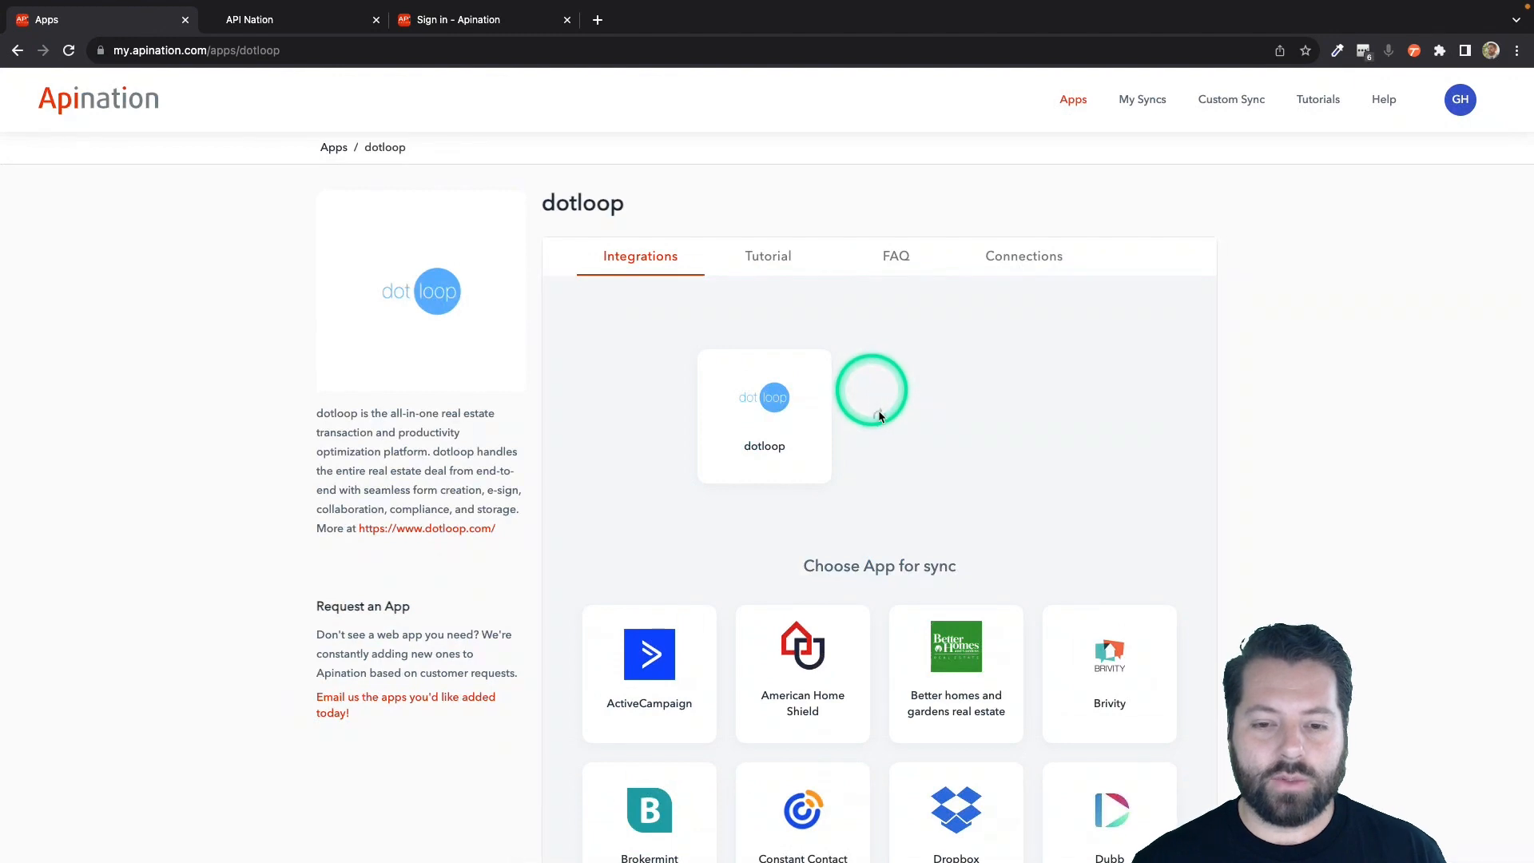
pyautogui.scroll(-8, 906, 473)
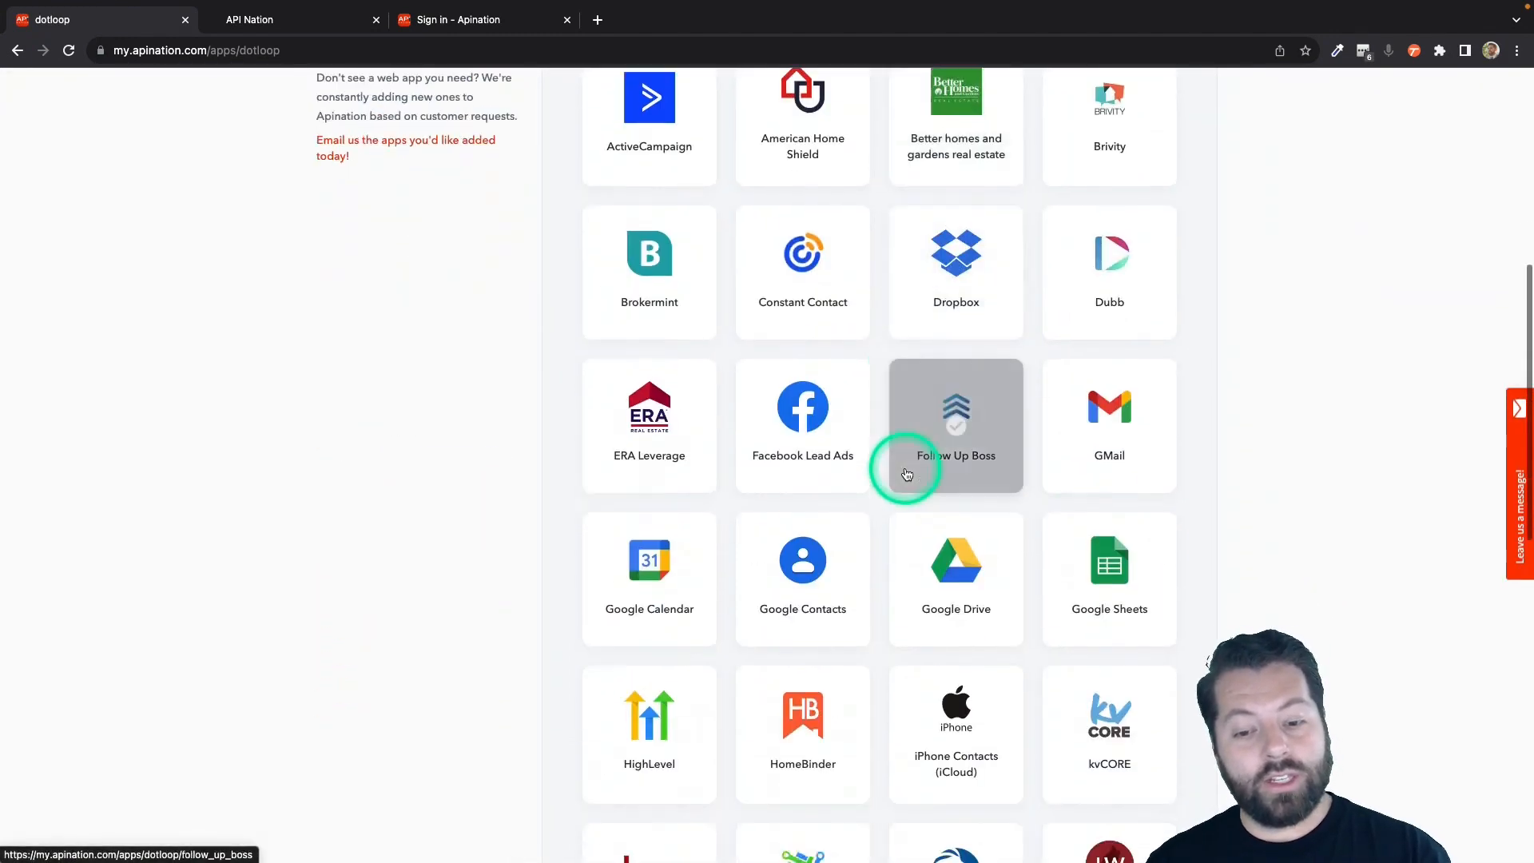
pyautogui.scroll(-2, 905, 473)
pyautogui.click(654, 525)
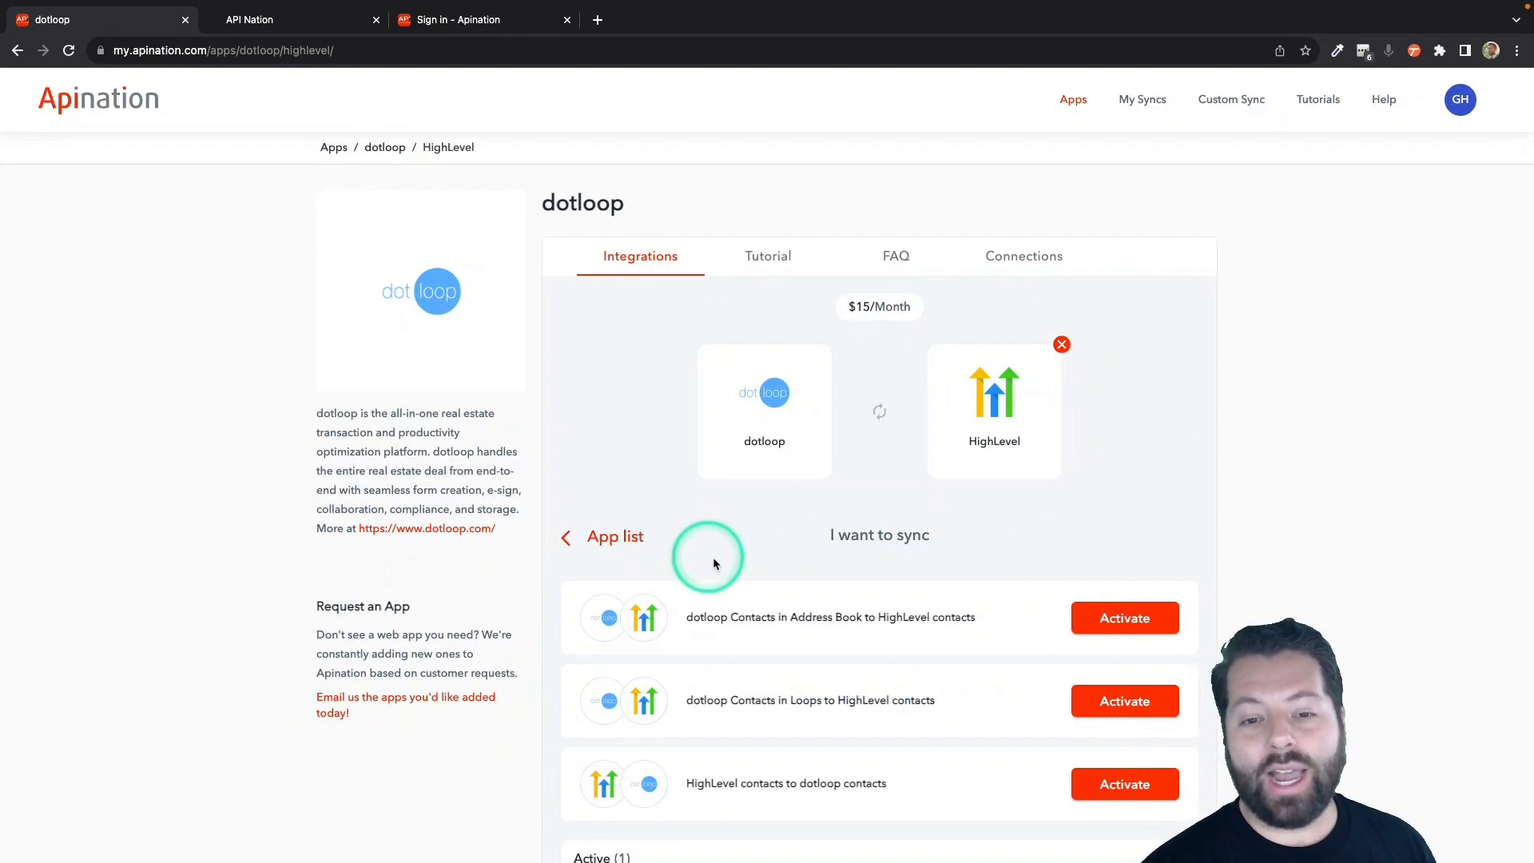
pyautogui.scroll(-1, 717, 558)
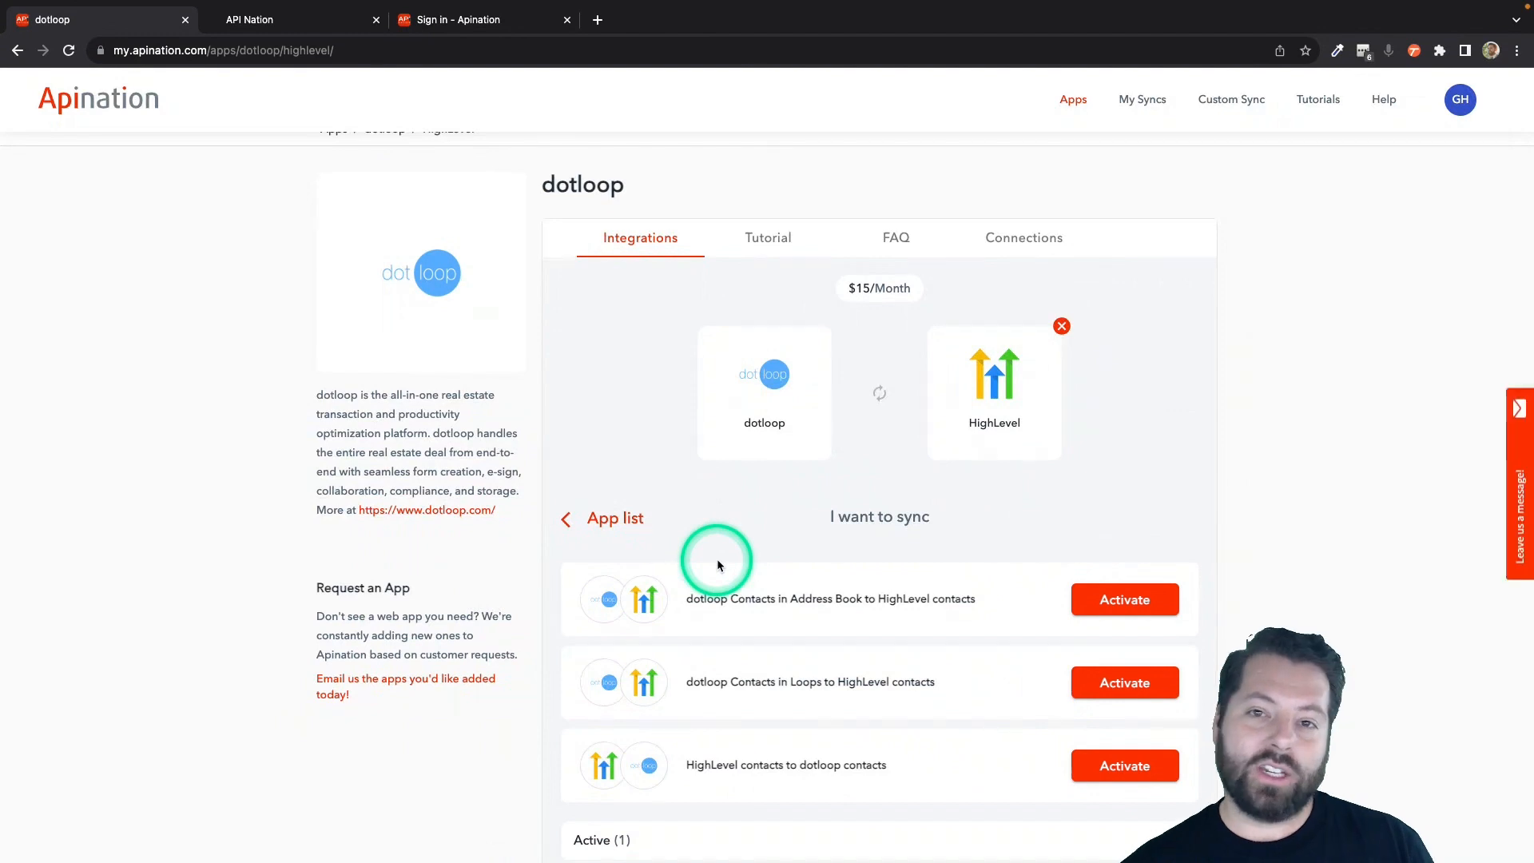
pyautogui.scroll(-3, 717, 564)
pyautogui.click(610, 746)
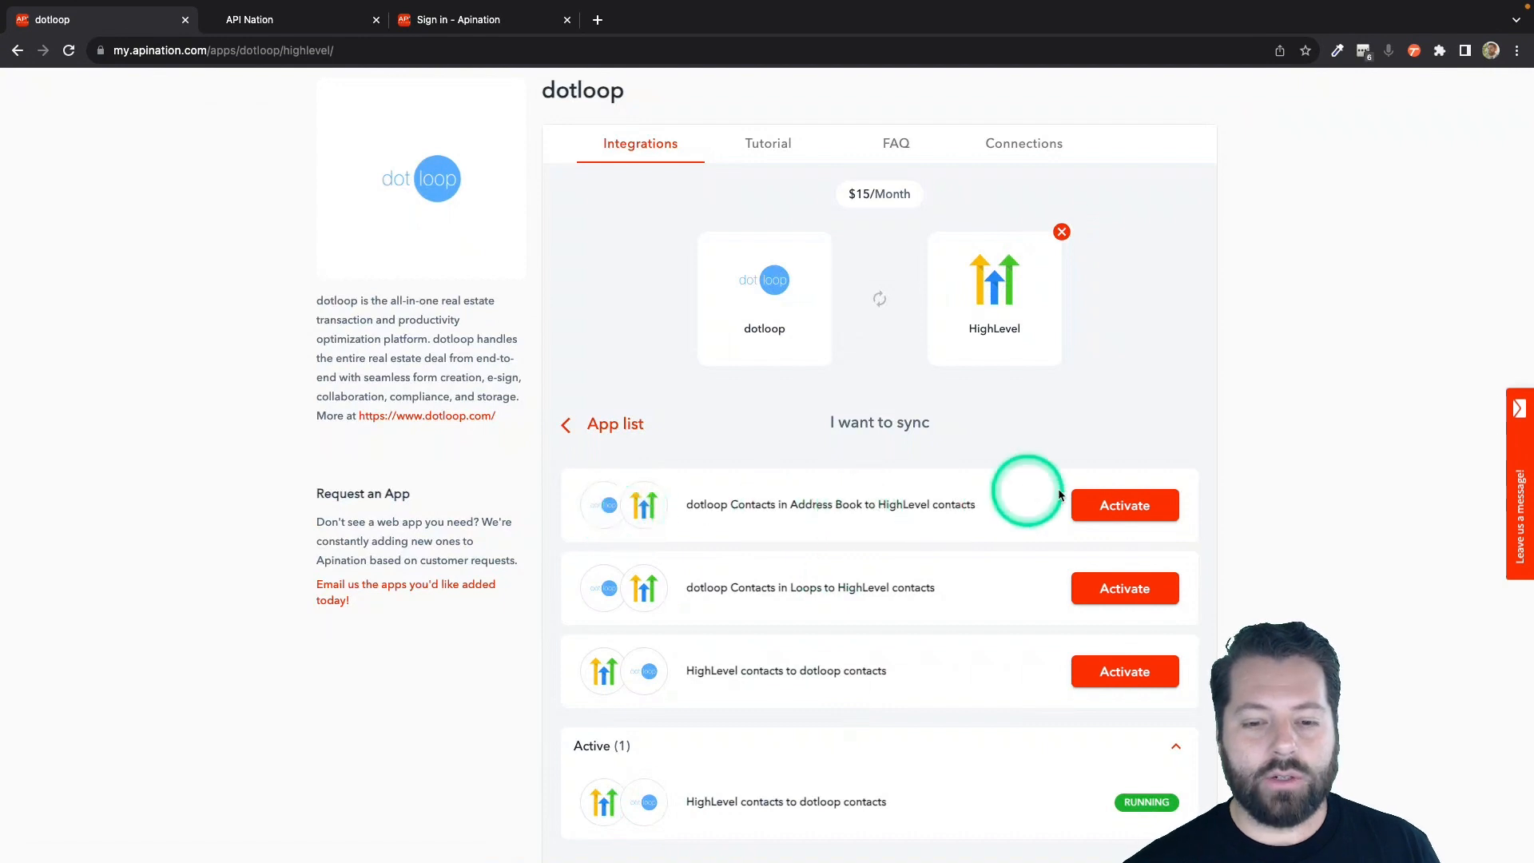
# Start the dotloop Contacts in Address Book to HighLevel contacts sync with the already connected dotloop and HighLevel accounts.
pyautogui.click(1106, 506)
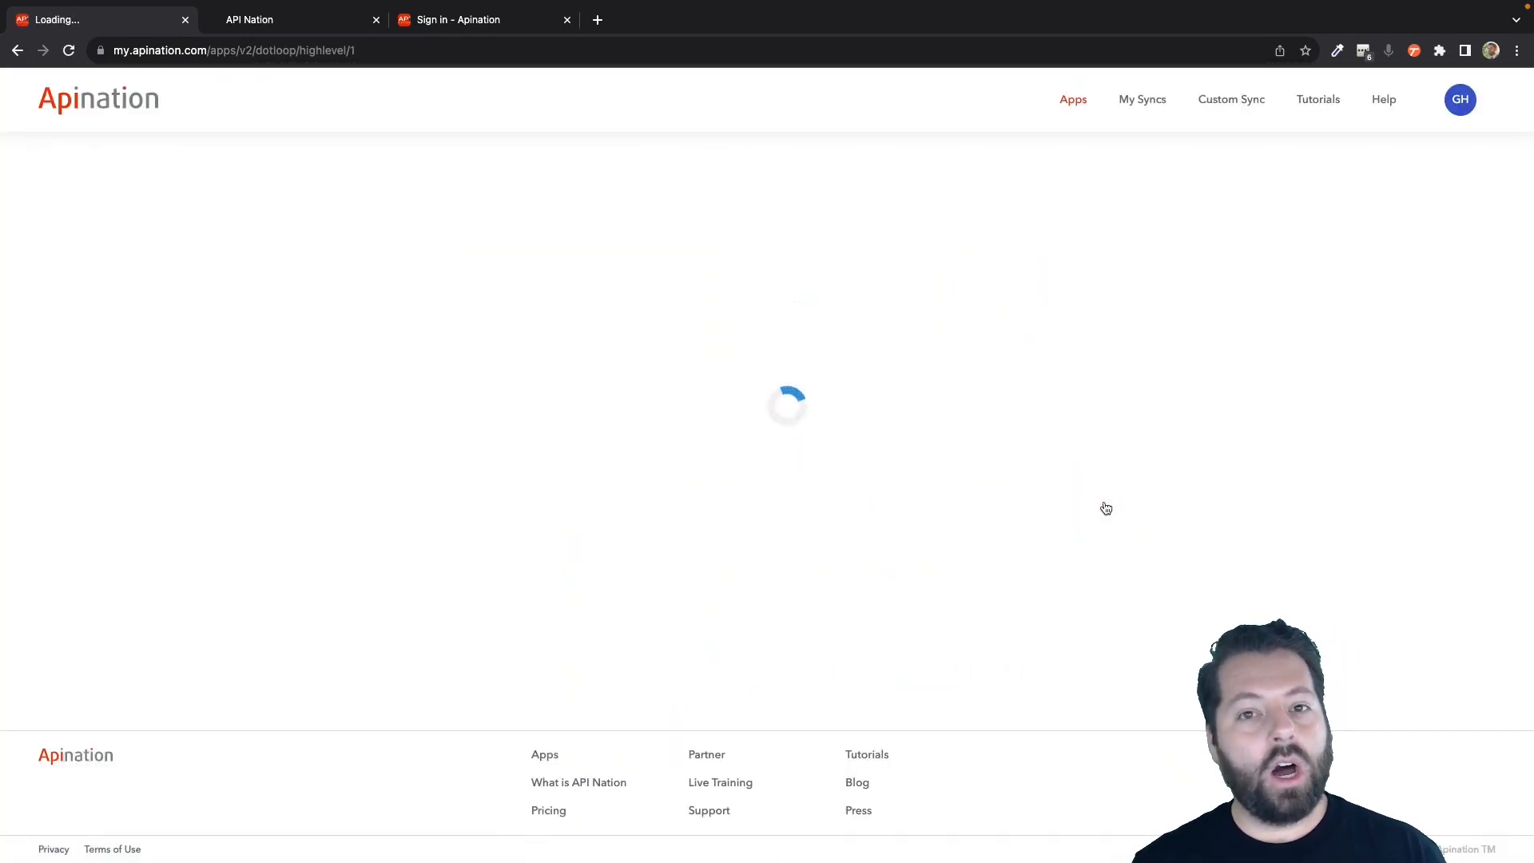
pyautogui.click(1033, 462)
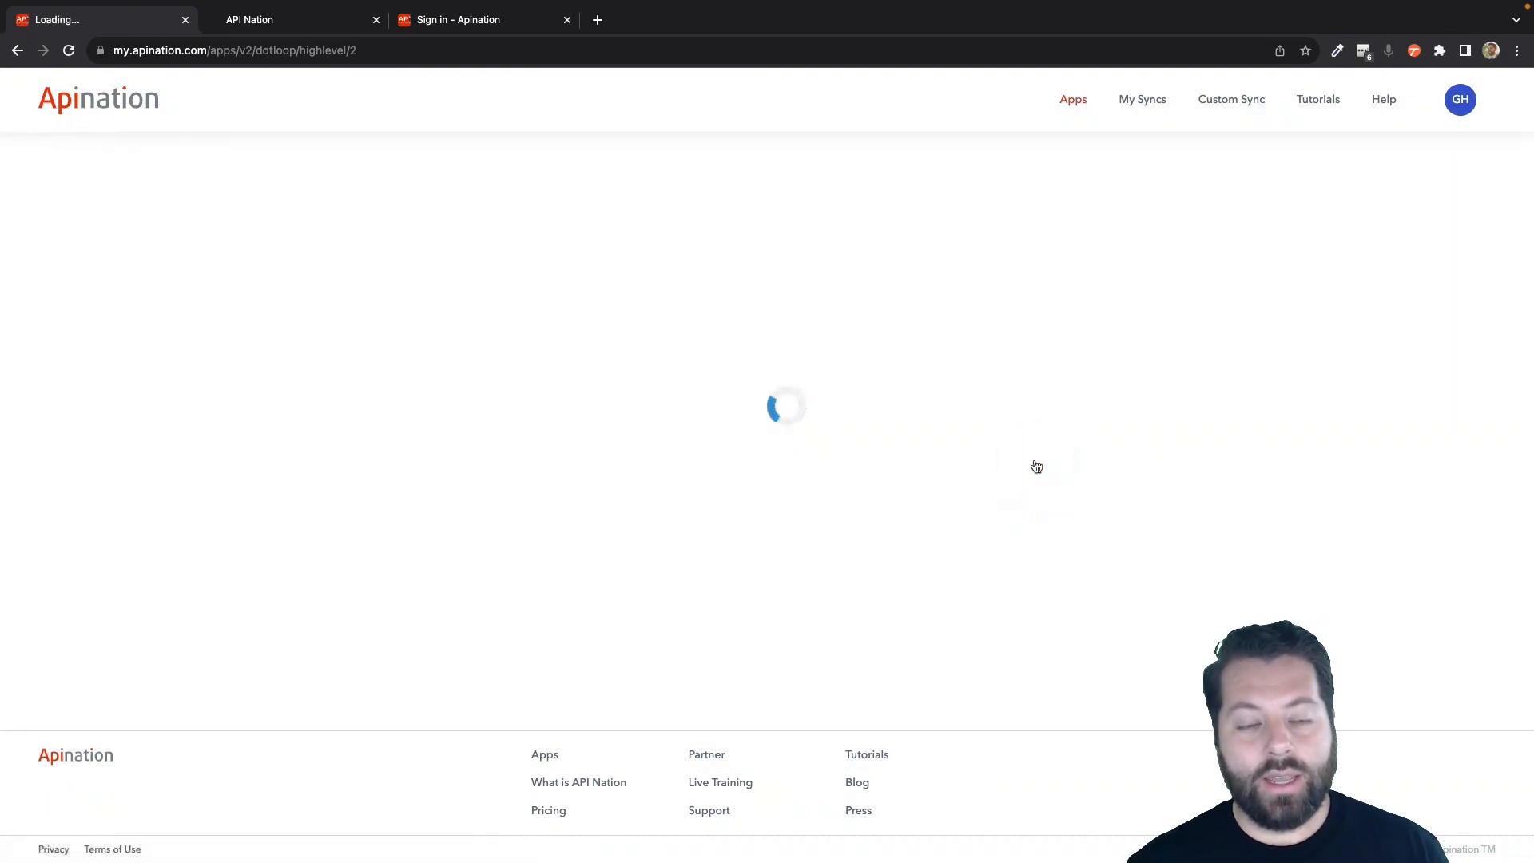
pyautogui.click(1037, 466)
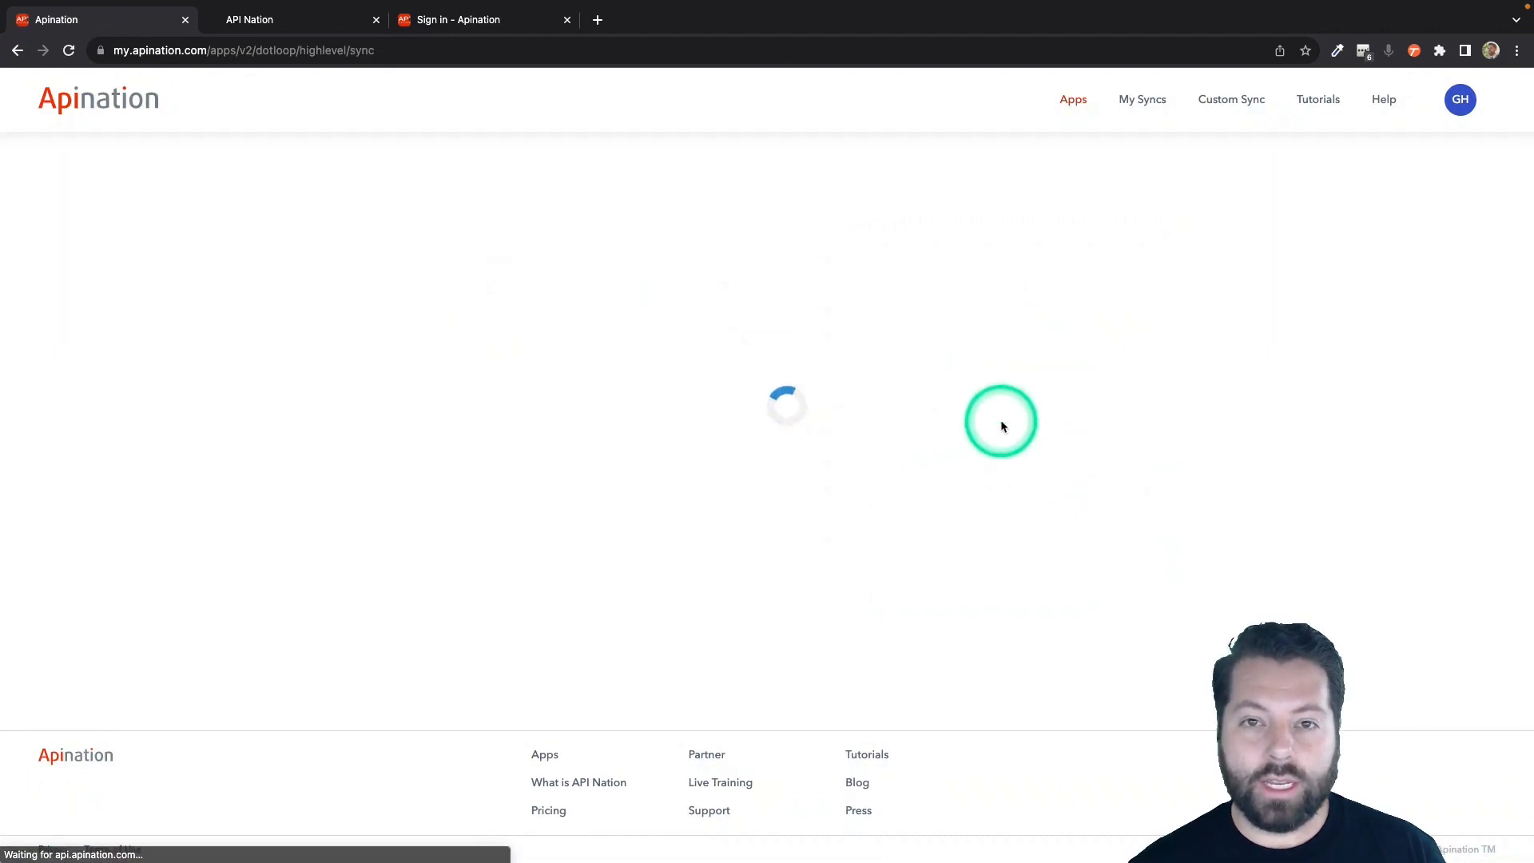
# Review the sync type choices and enable syncing all existing contacts in the dotloop account.
pyautogui.scroll(-1, 827, 415)
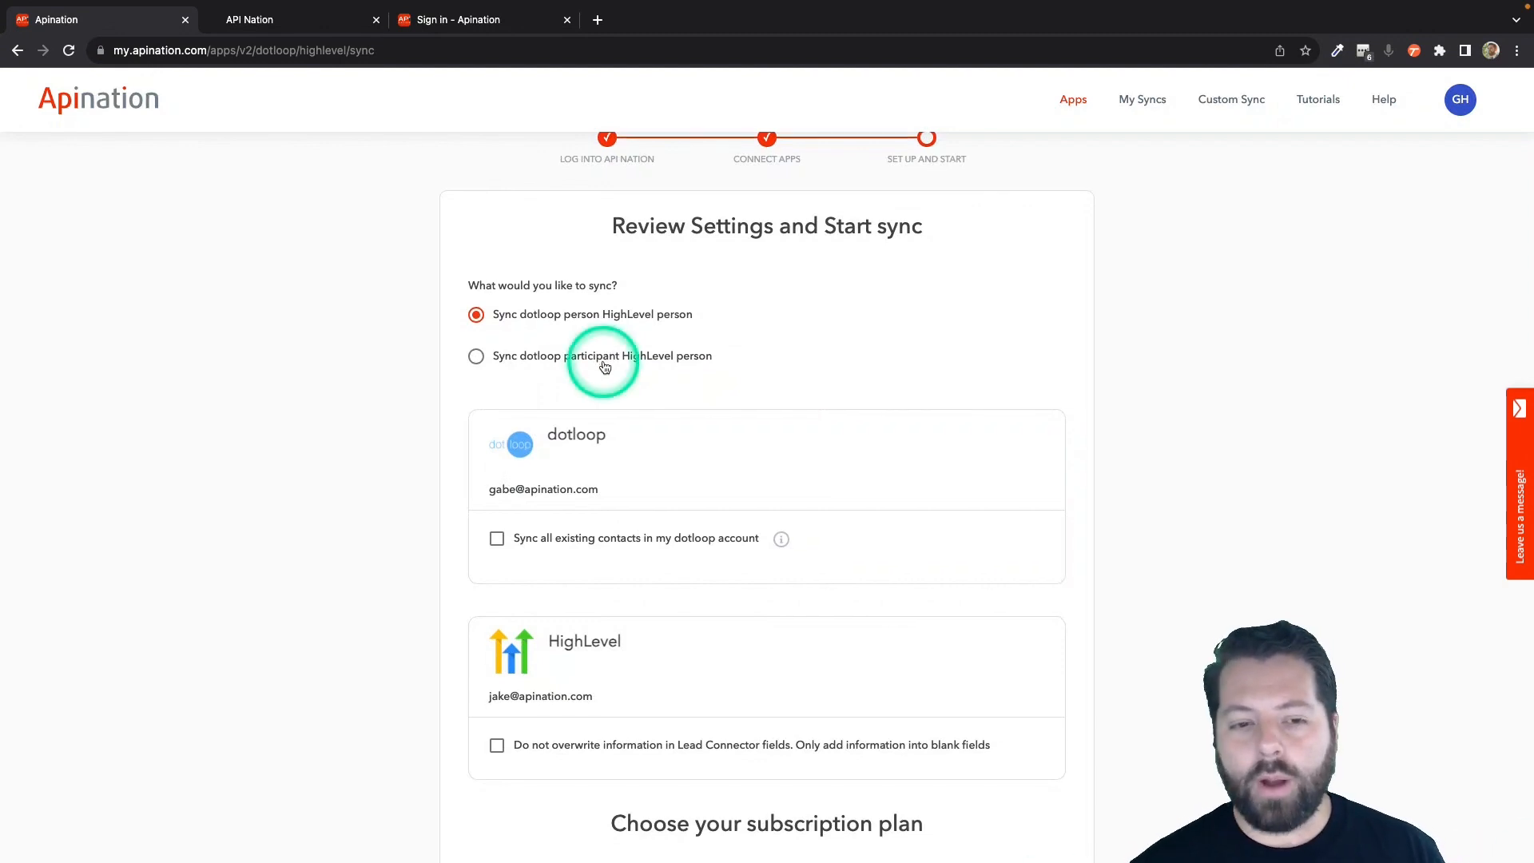
pyautogui.scroll(-2, 601, 360)
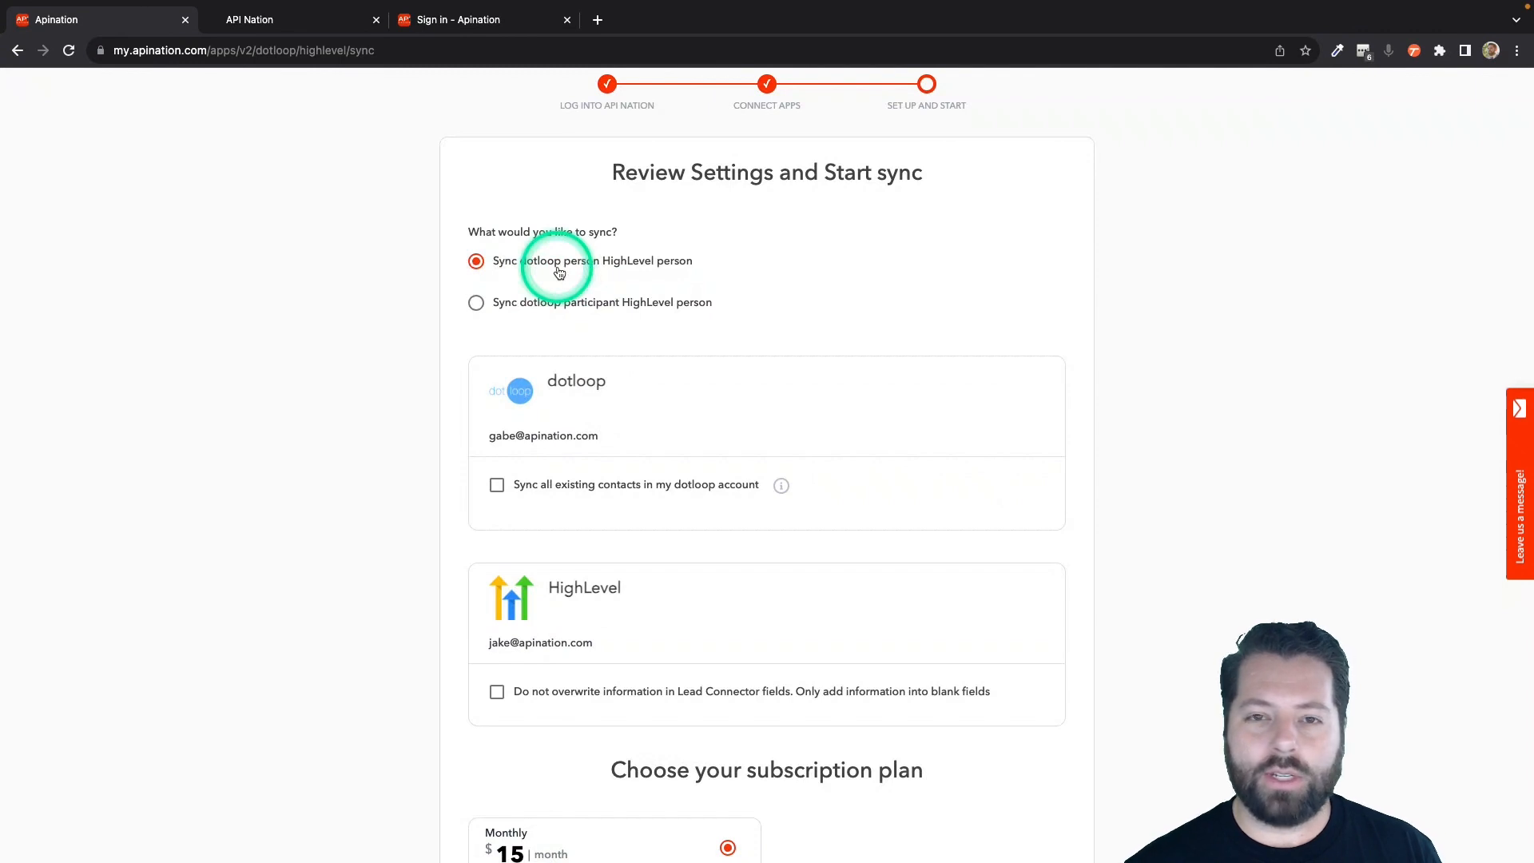
pyautogui.scroll(-3, 627, 344)
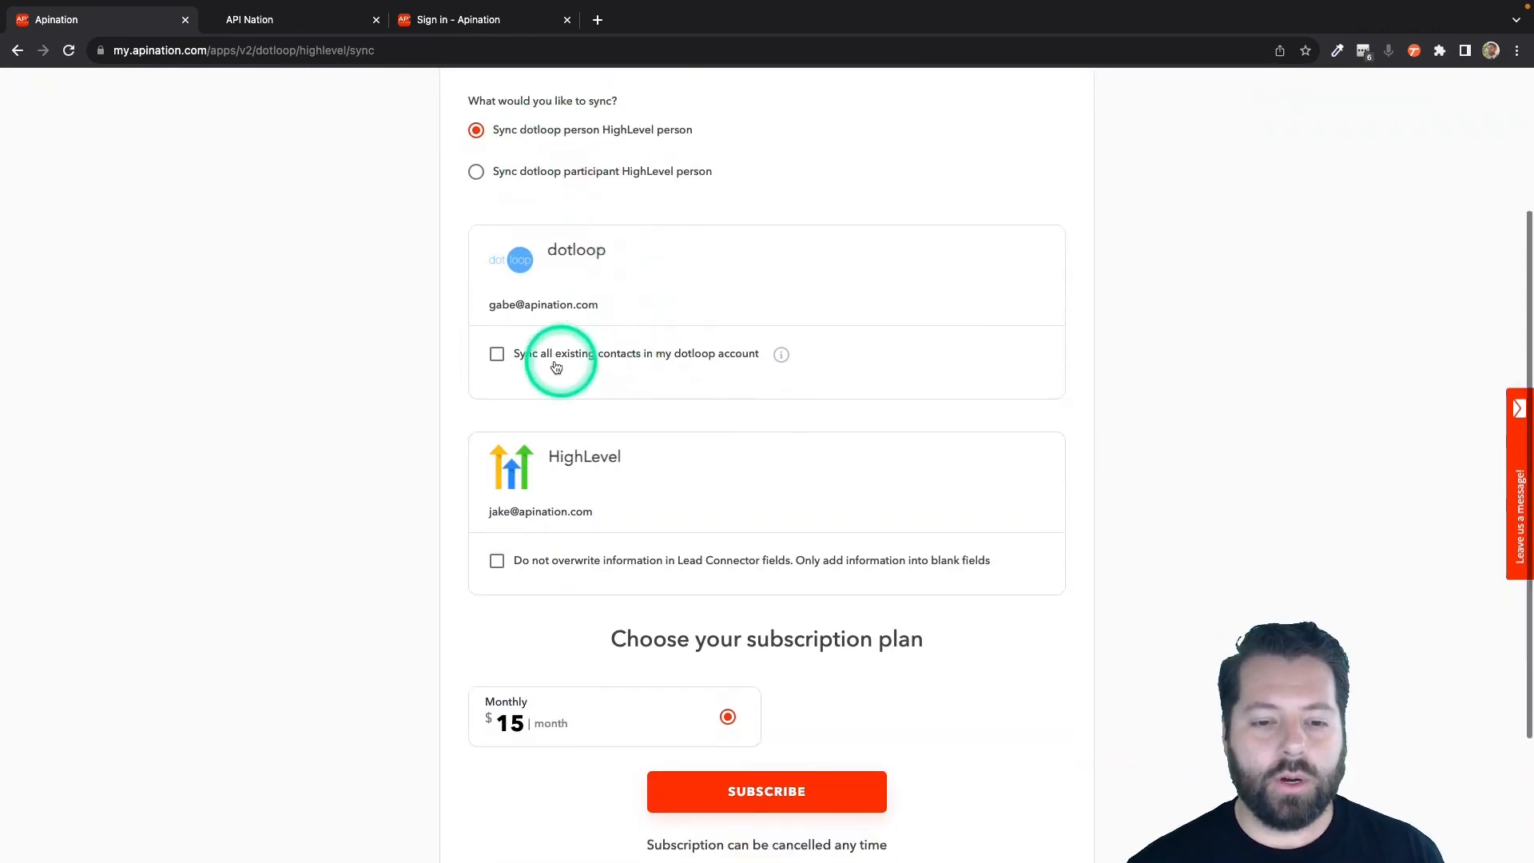
pyautogui.click(524, 357)
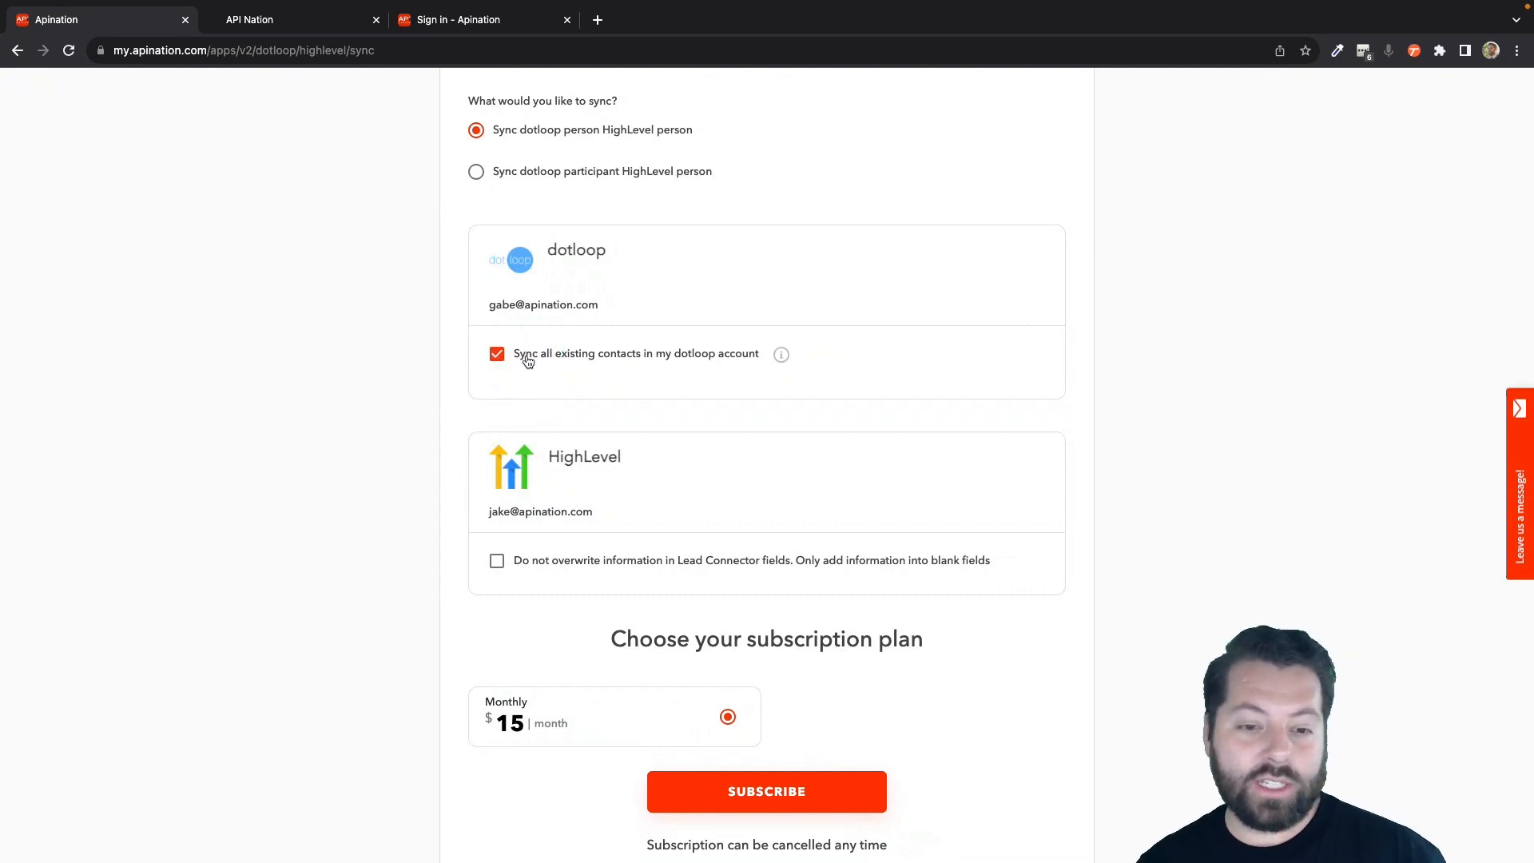
# Enable adding information only into blank HighLevel fields without overwriting, and subscribe with the $15 monthly plan.
pyautogui.scroll(-2, 628, 432)
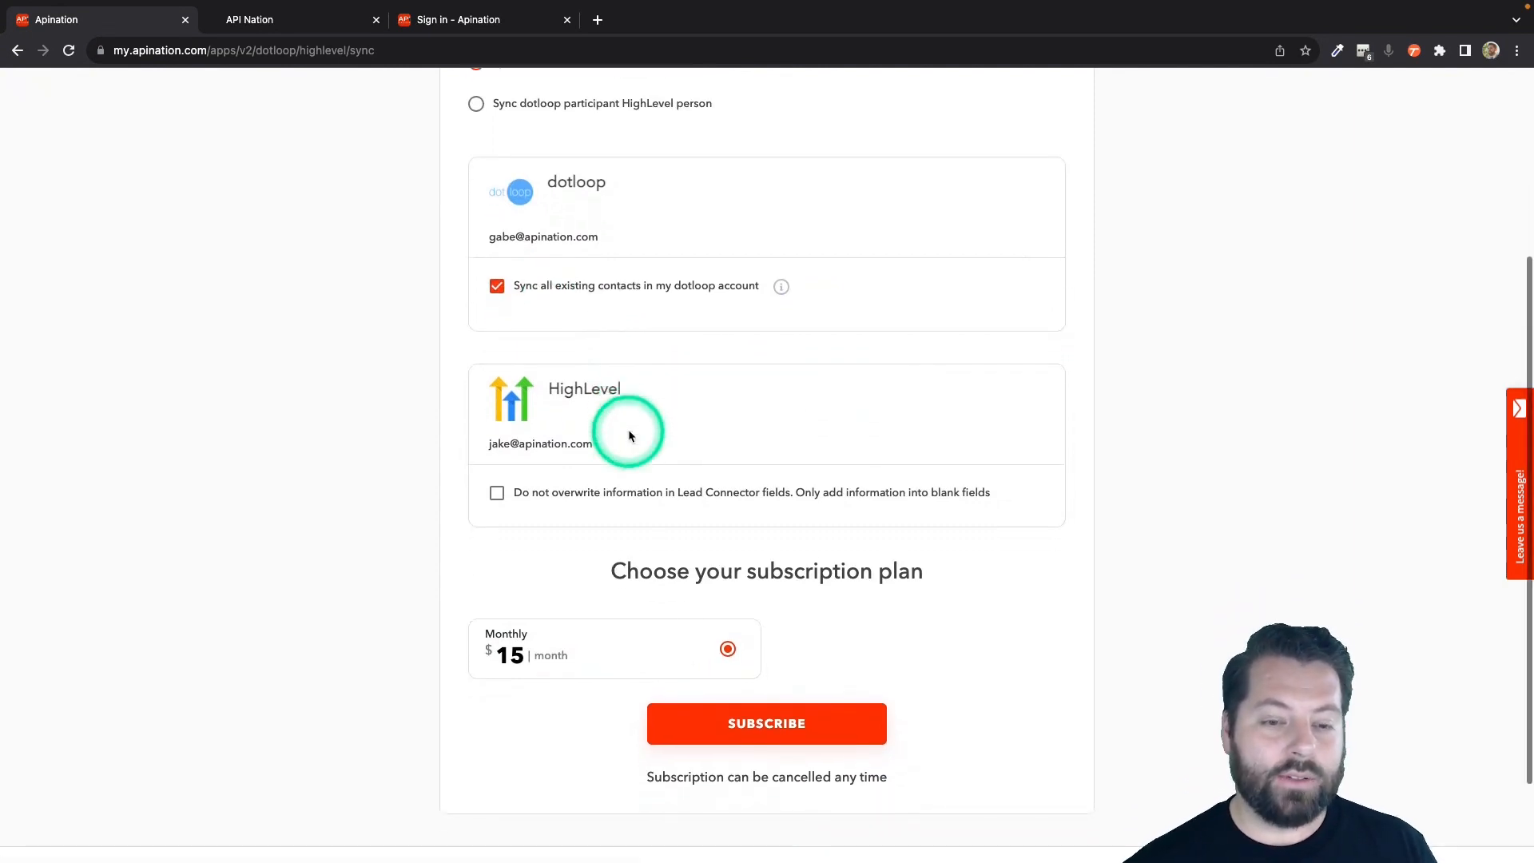
pyautogui.click(572, 489)
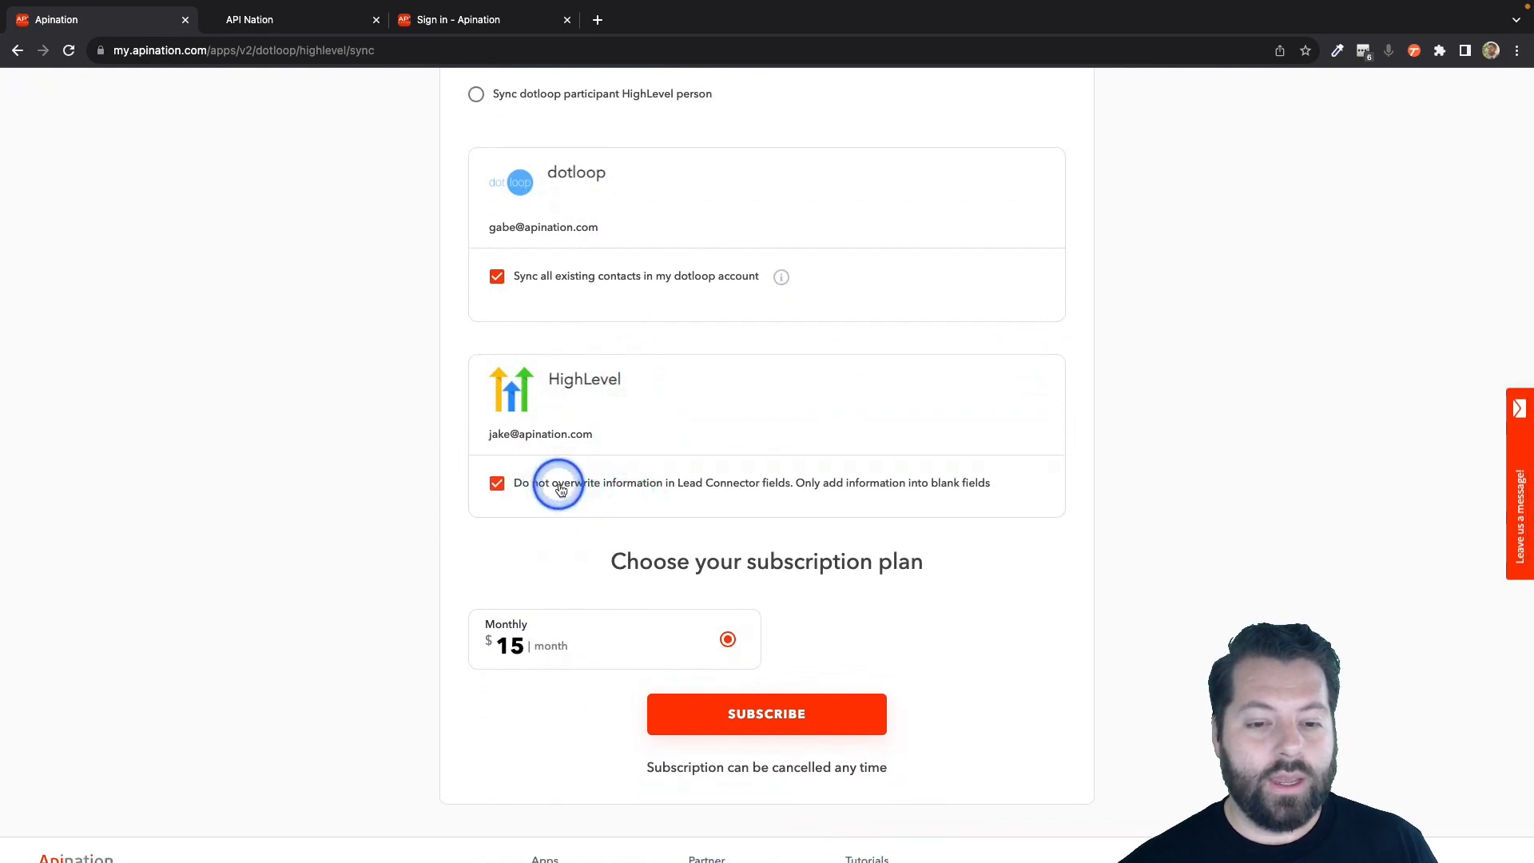
pyautogui.click(754, 647)
pyautogui.click(783, 730)
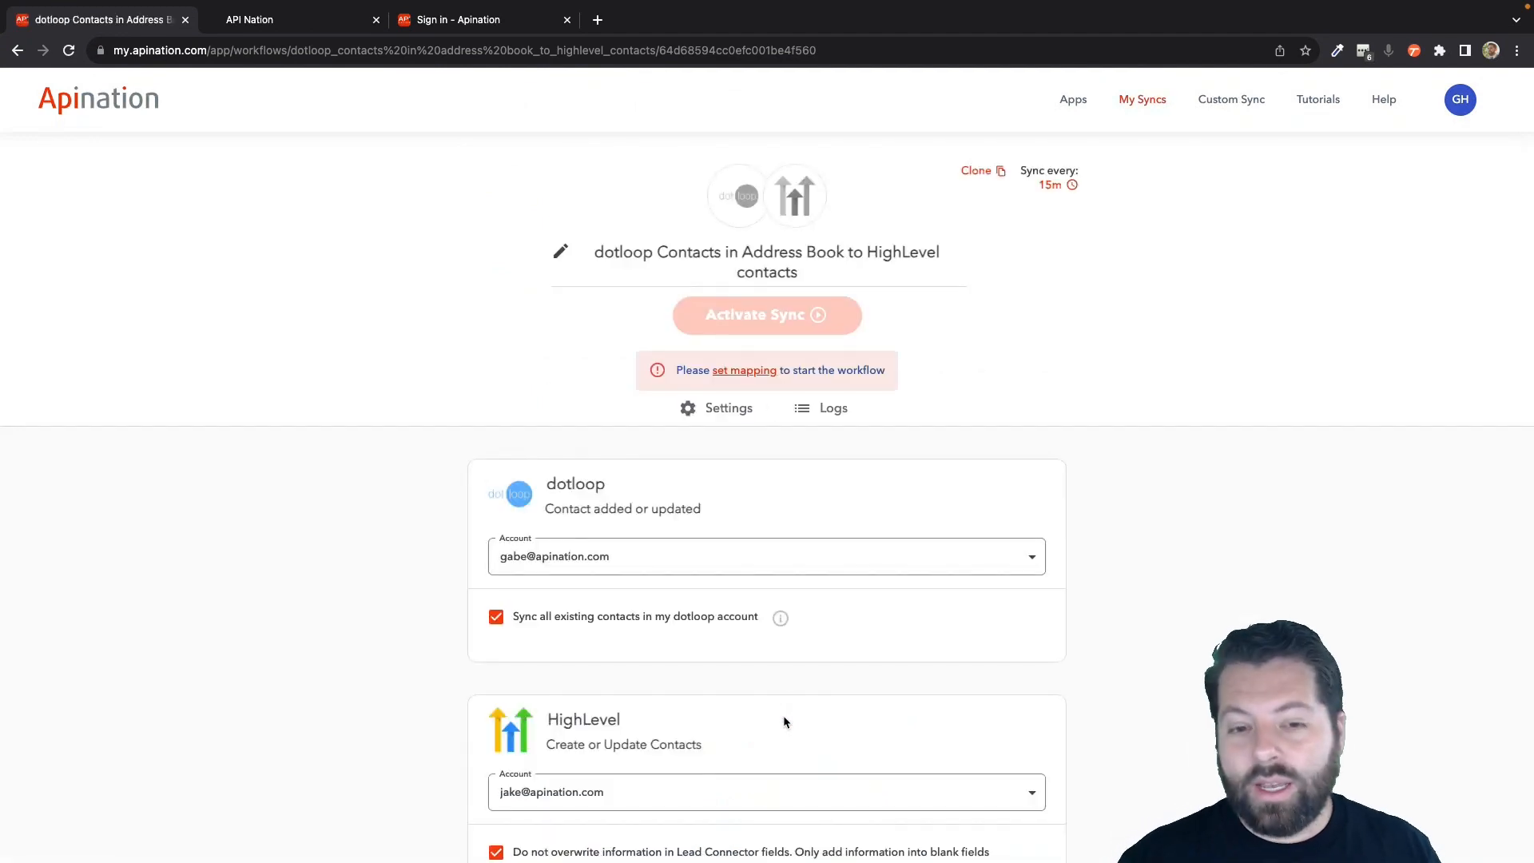
# Fill the HighLevel Source field in the mapping with the fixed text dotloop.
pyautogui.scroll(-1, 894, 513)
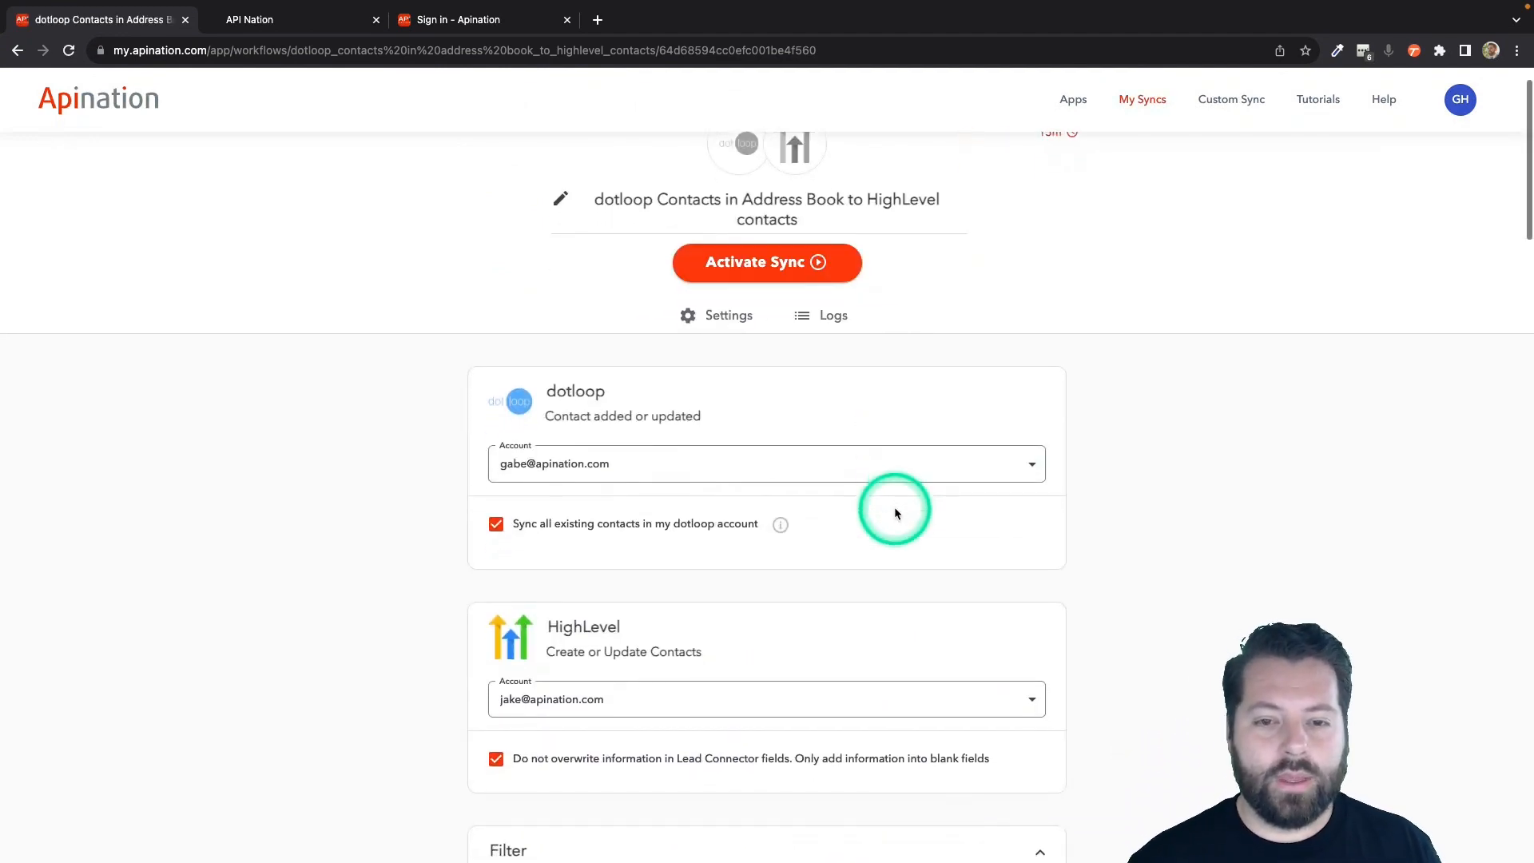
pyautogui.scroll(-1, 894, 512)
pyautogui.scroll(-1, 576, 516)
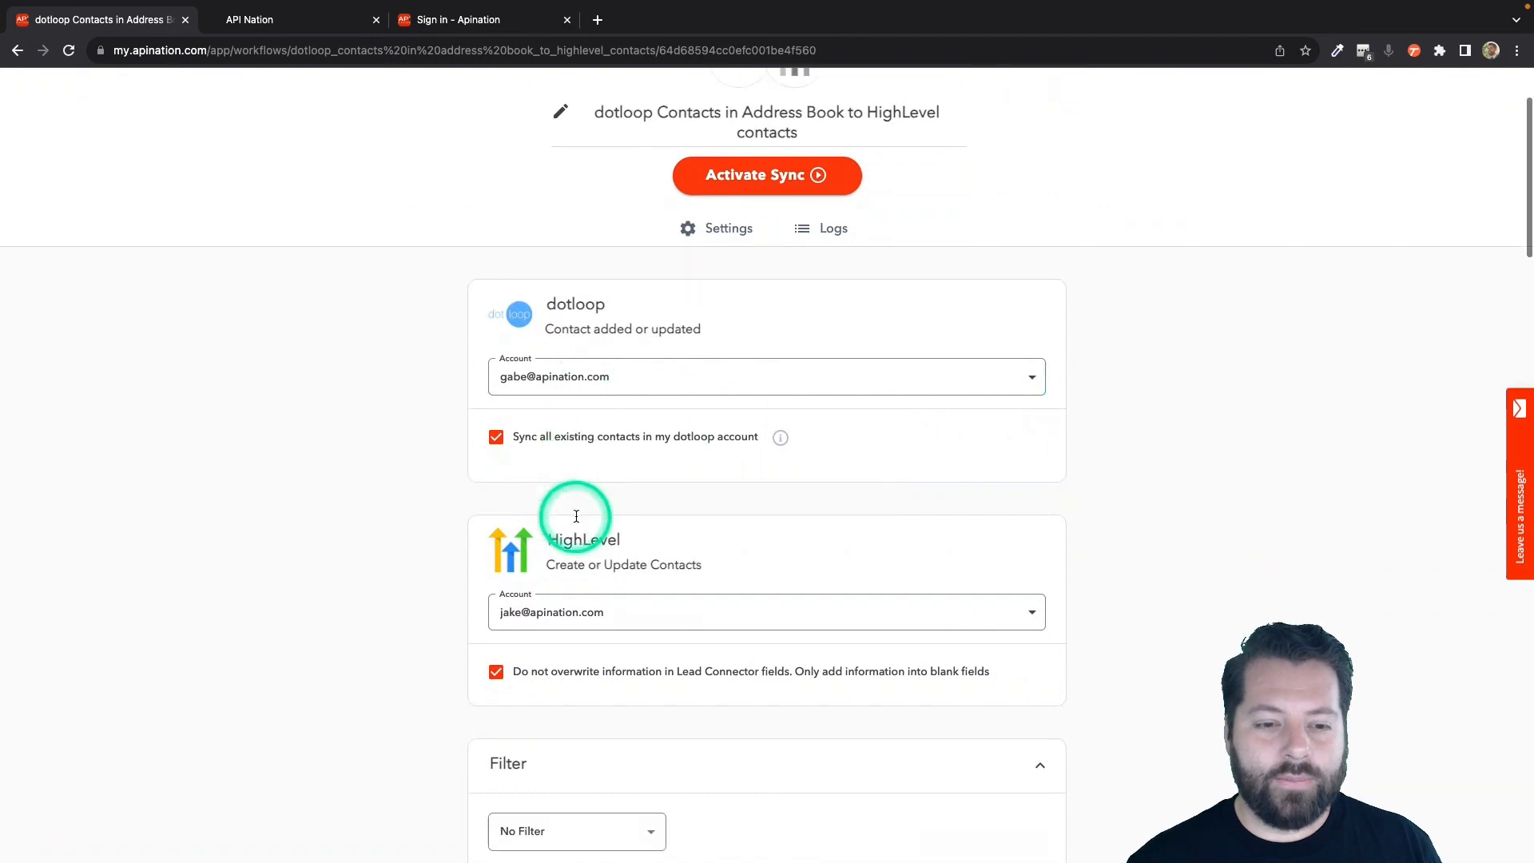
pyautogui.scroll(-4, 552, 527)
pyautogui.scroll(-6, 548, 610)
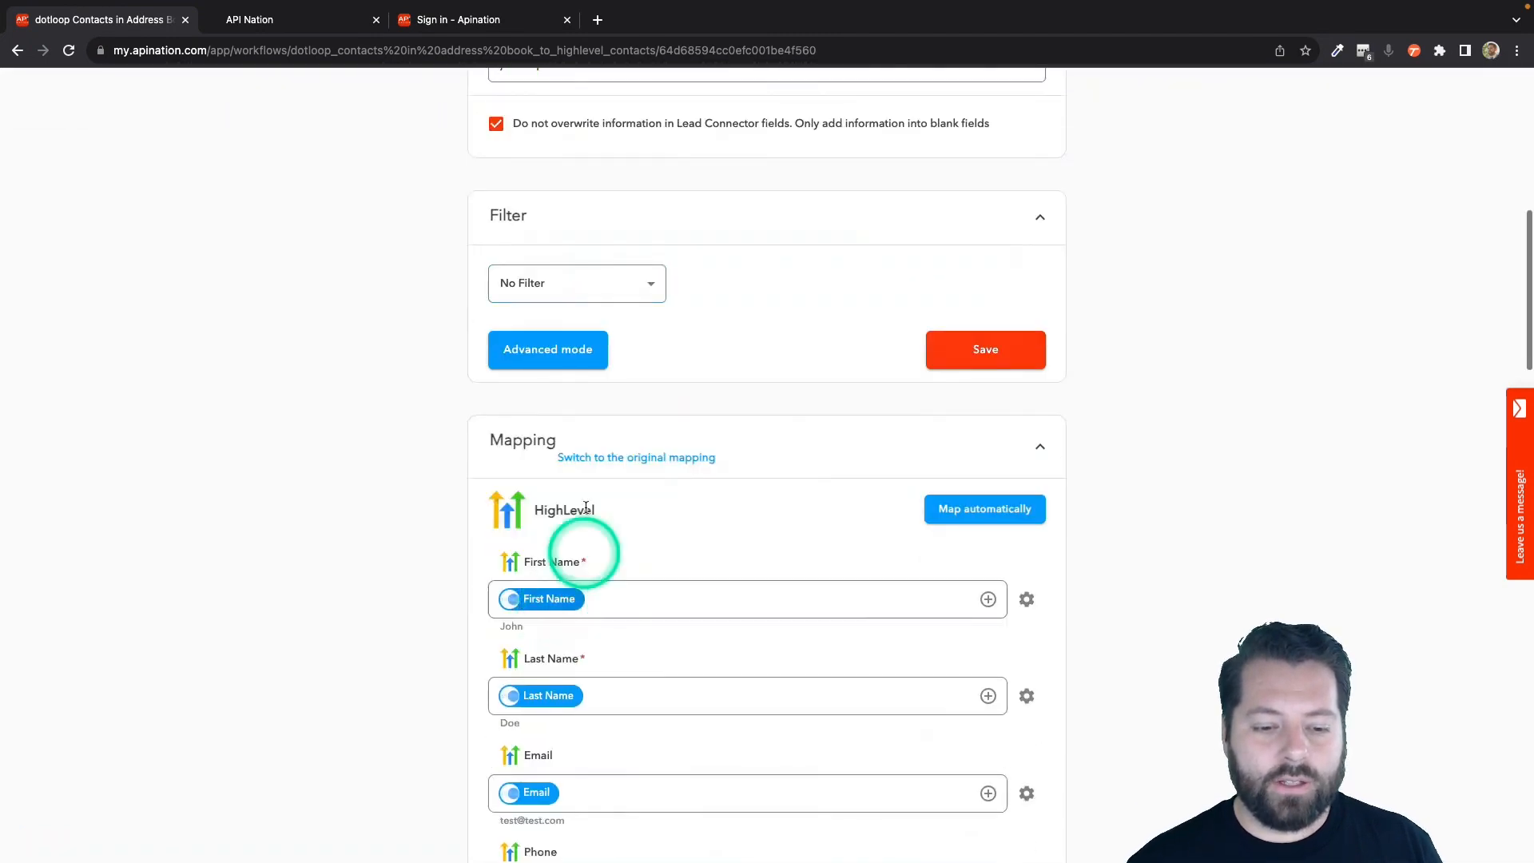
pyautogui.scroll(-7, 548, 624)
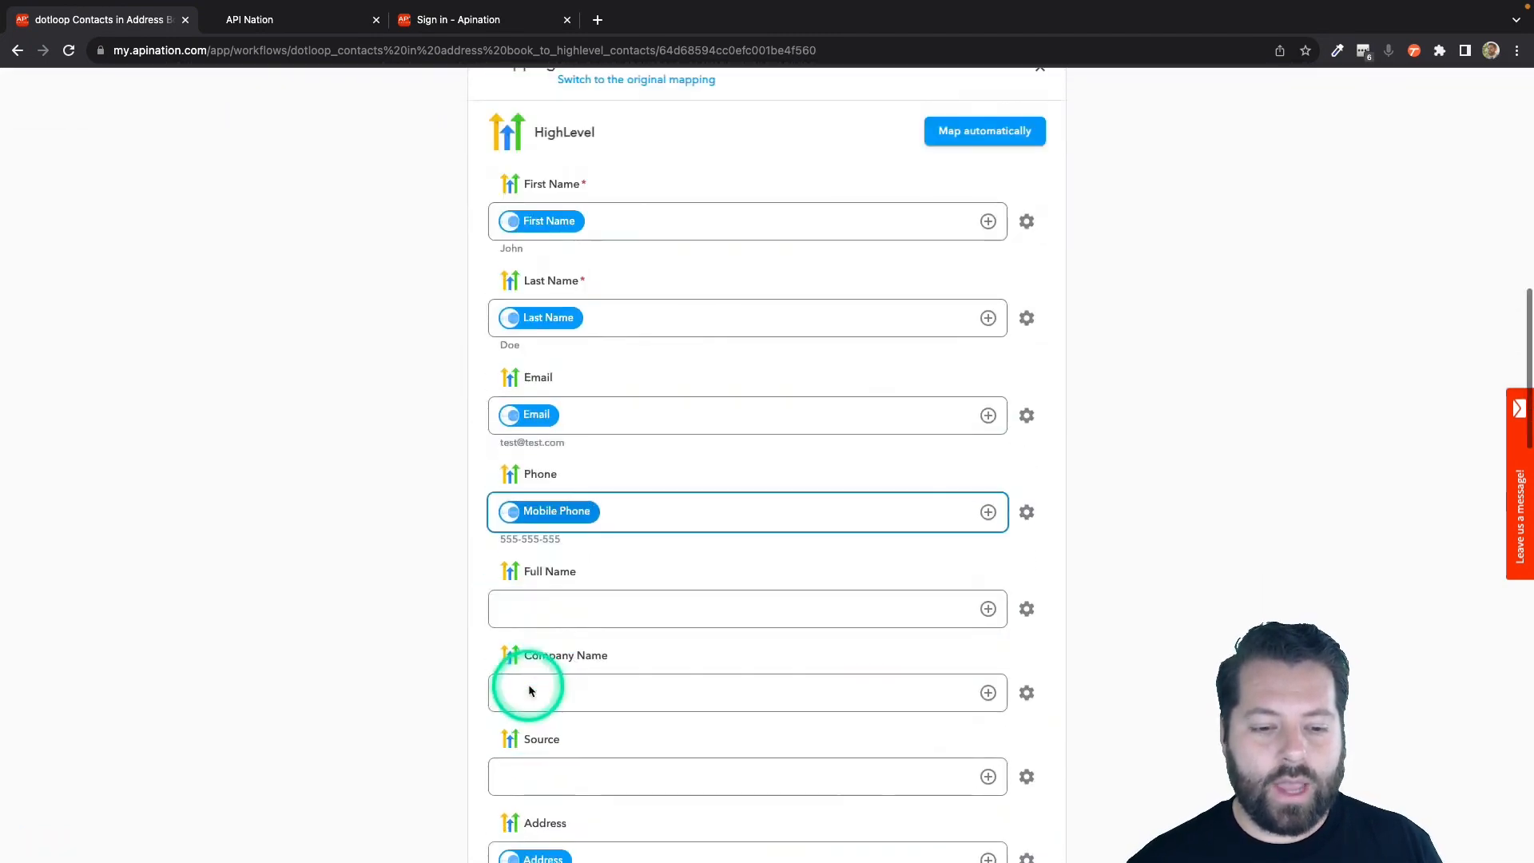
pyautogui.scroll(-7, 529, 690)
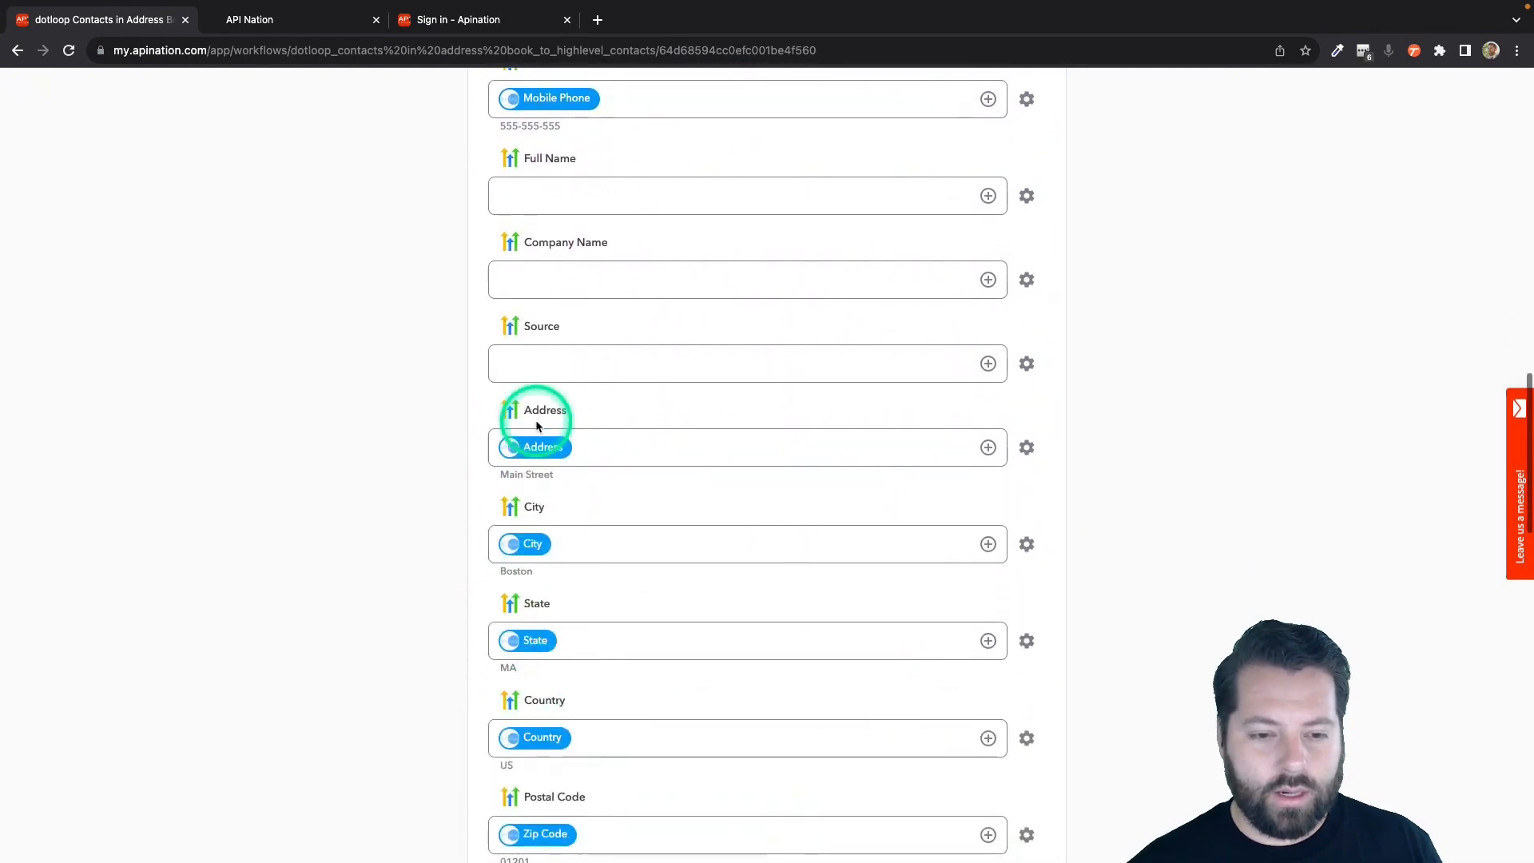
pyautogui.click(559, 366)
pyautogui.write('dotlo')
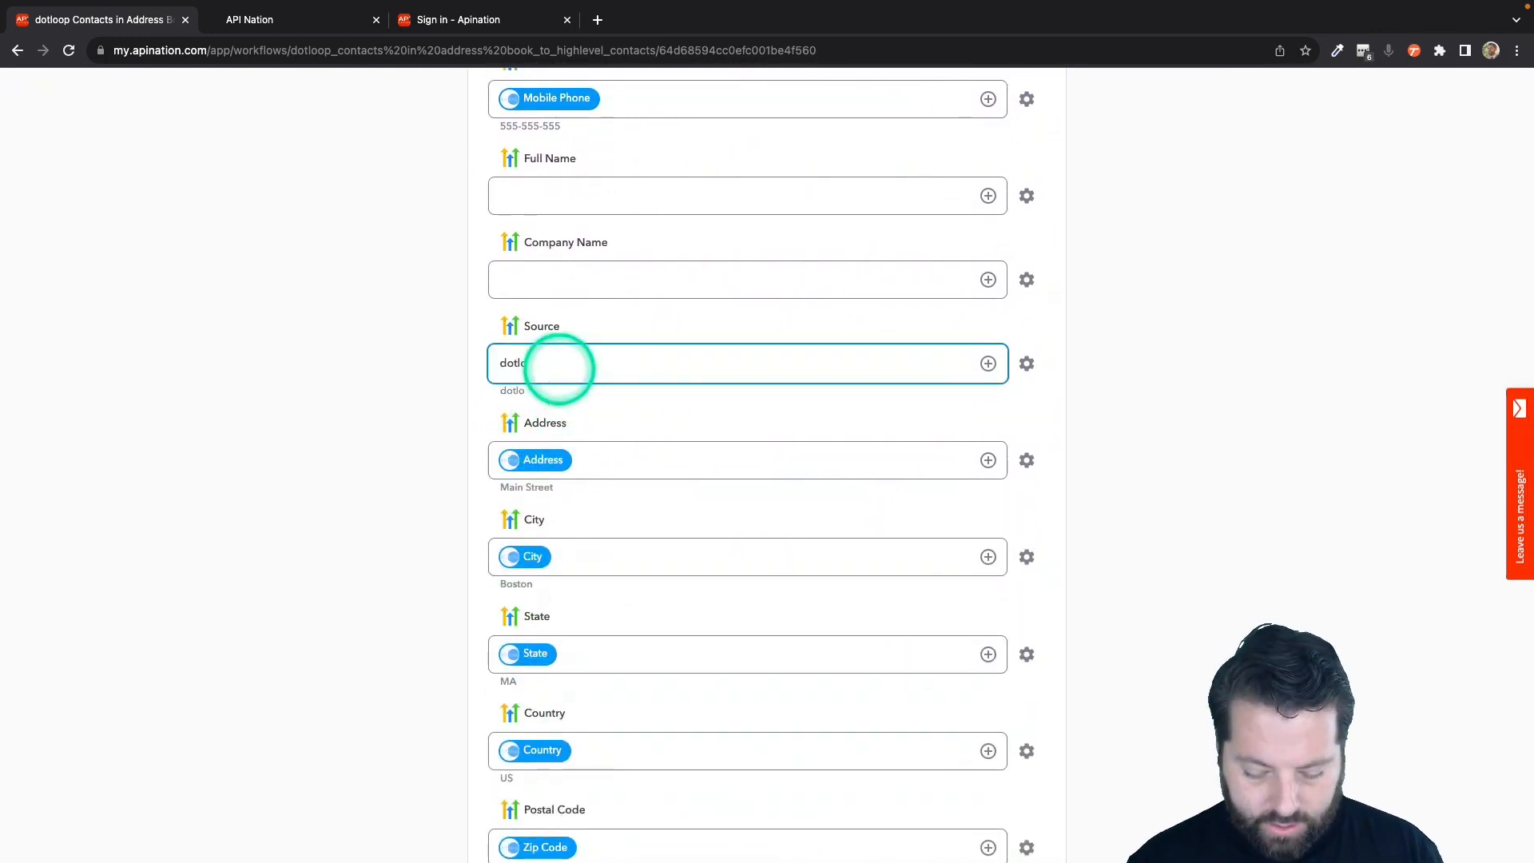
pyautogui.write('op')
pyautogui.click(469, 409)
pyautogui.click(548, 366)
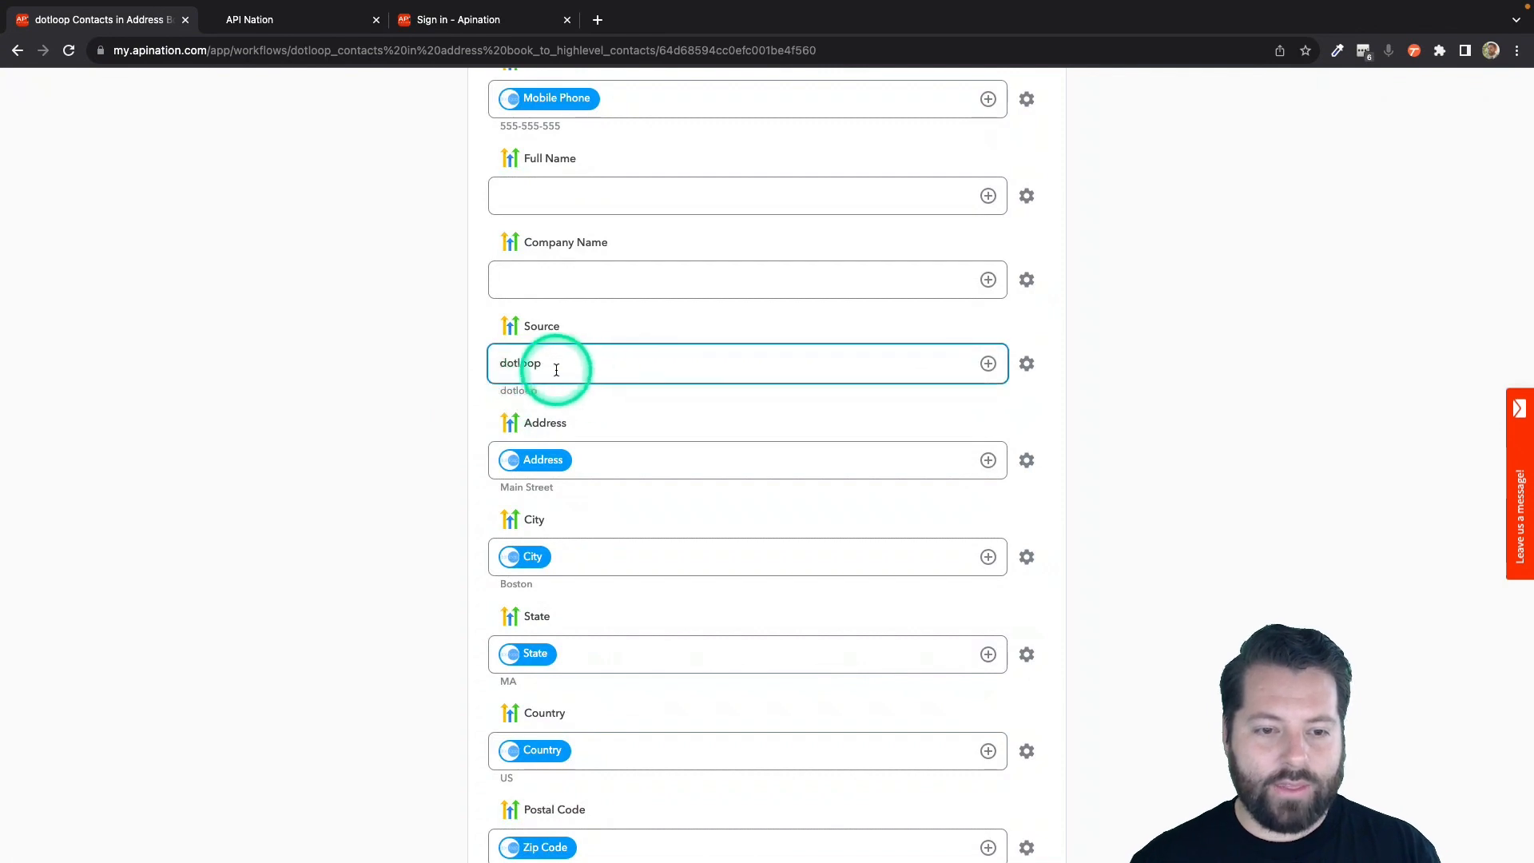
pyautogui.click(589, 453)
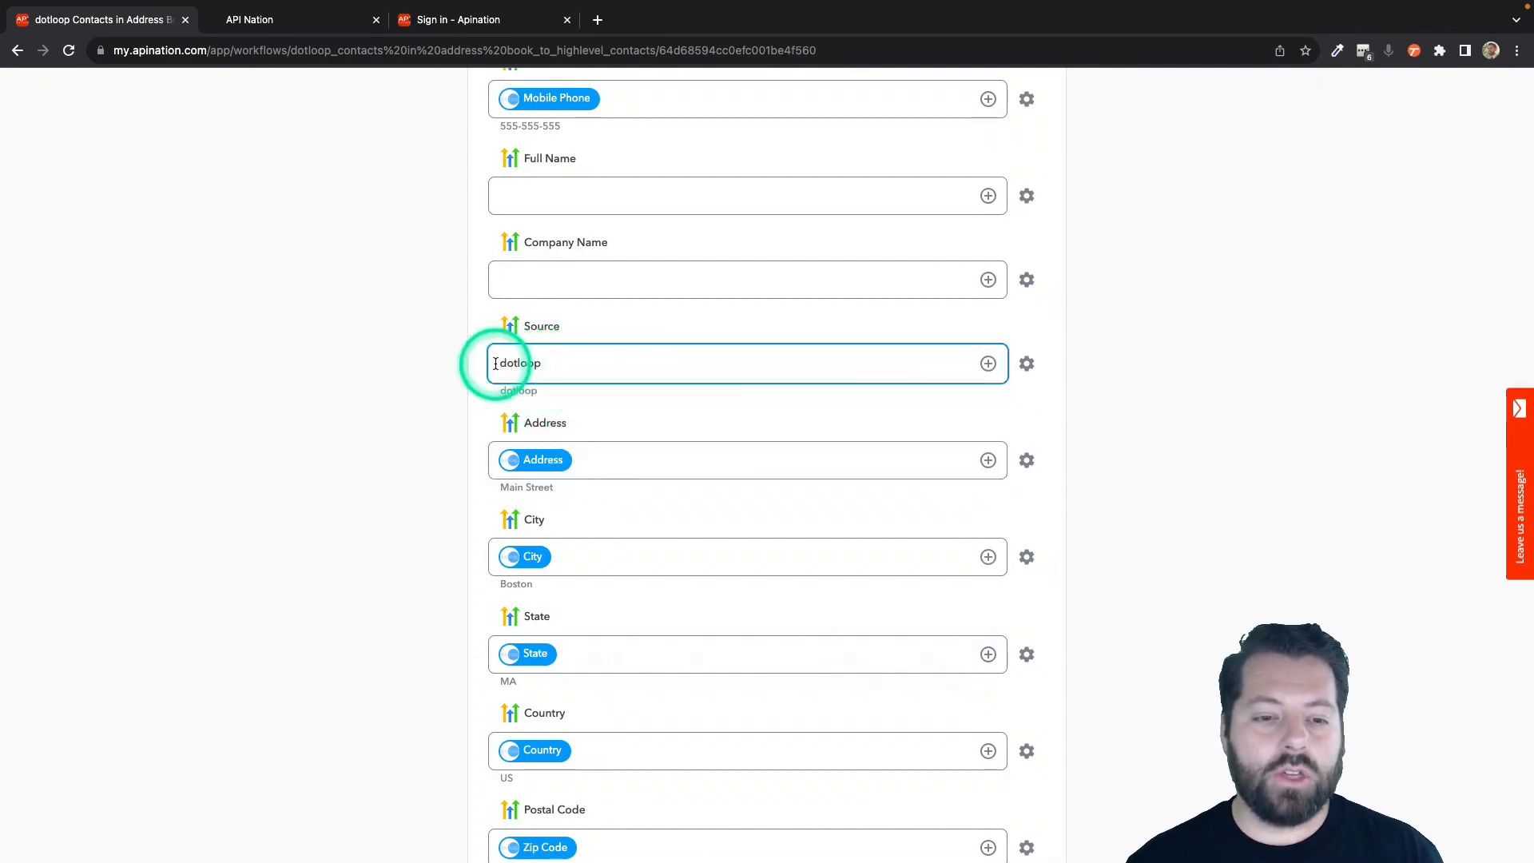
# Review the dotloop fields that can be mapped to the HighLevel Source field, leaving its fixed text in place.
pyautogui.moveTo(496, 364); pyautogui.dragTo(579, 364)
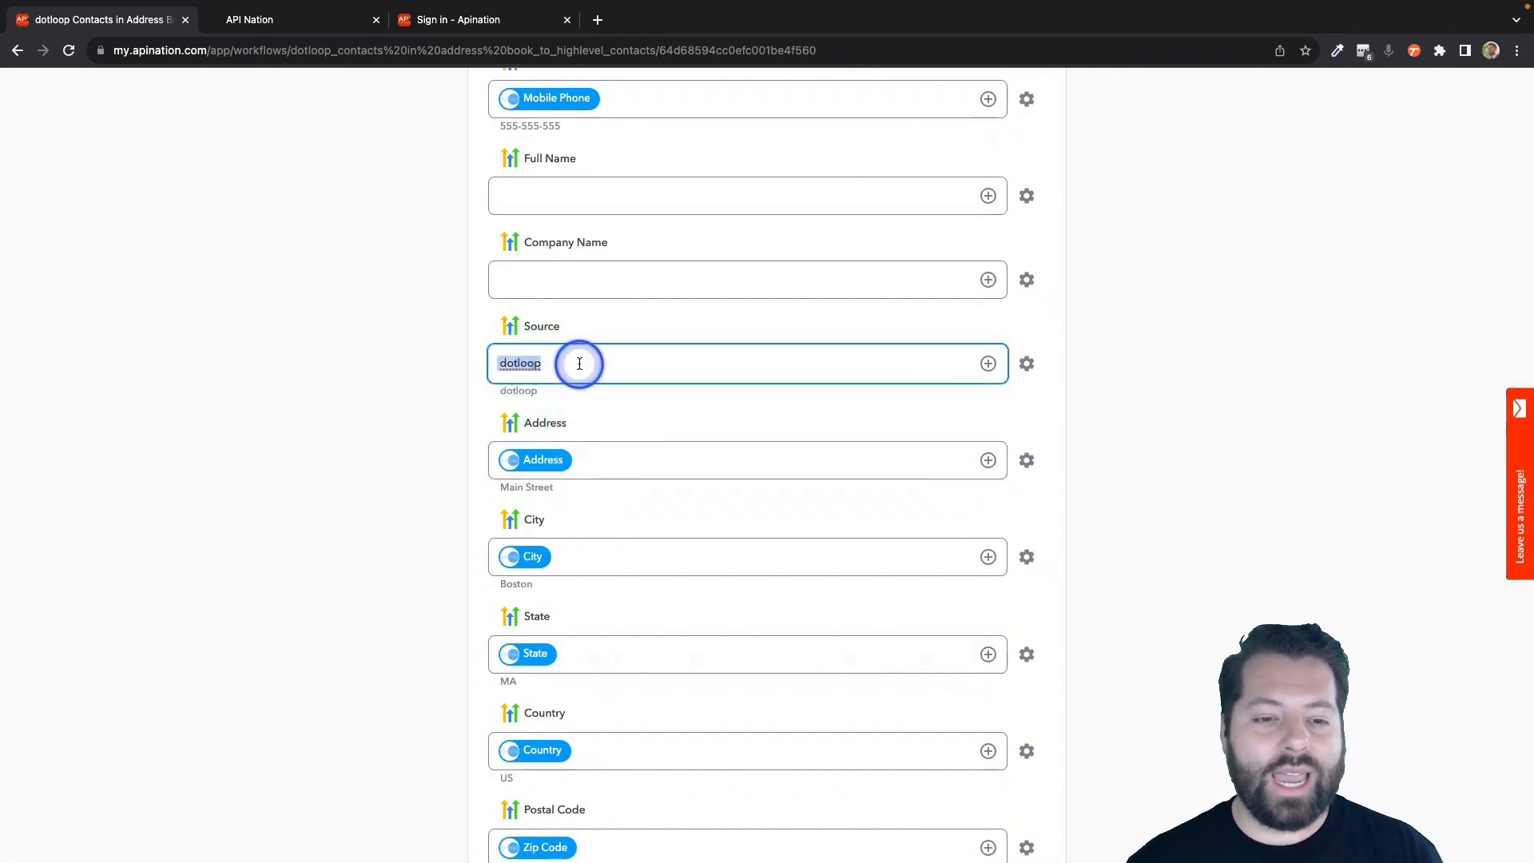
pyautogui.click(989, 368)
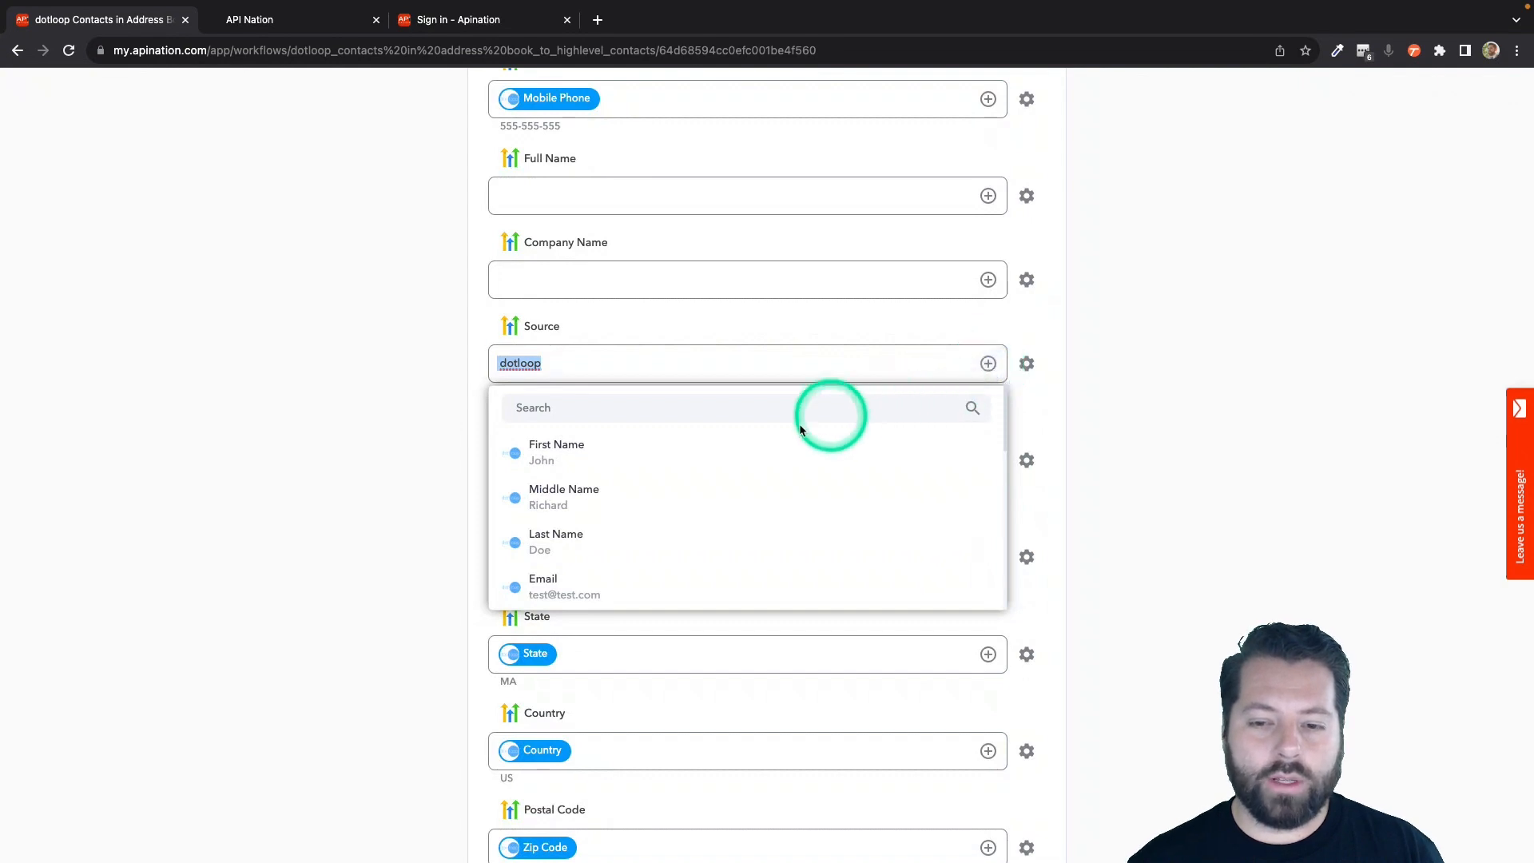
pyautogui.scroll(-5, 681, 540)
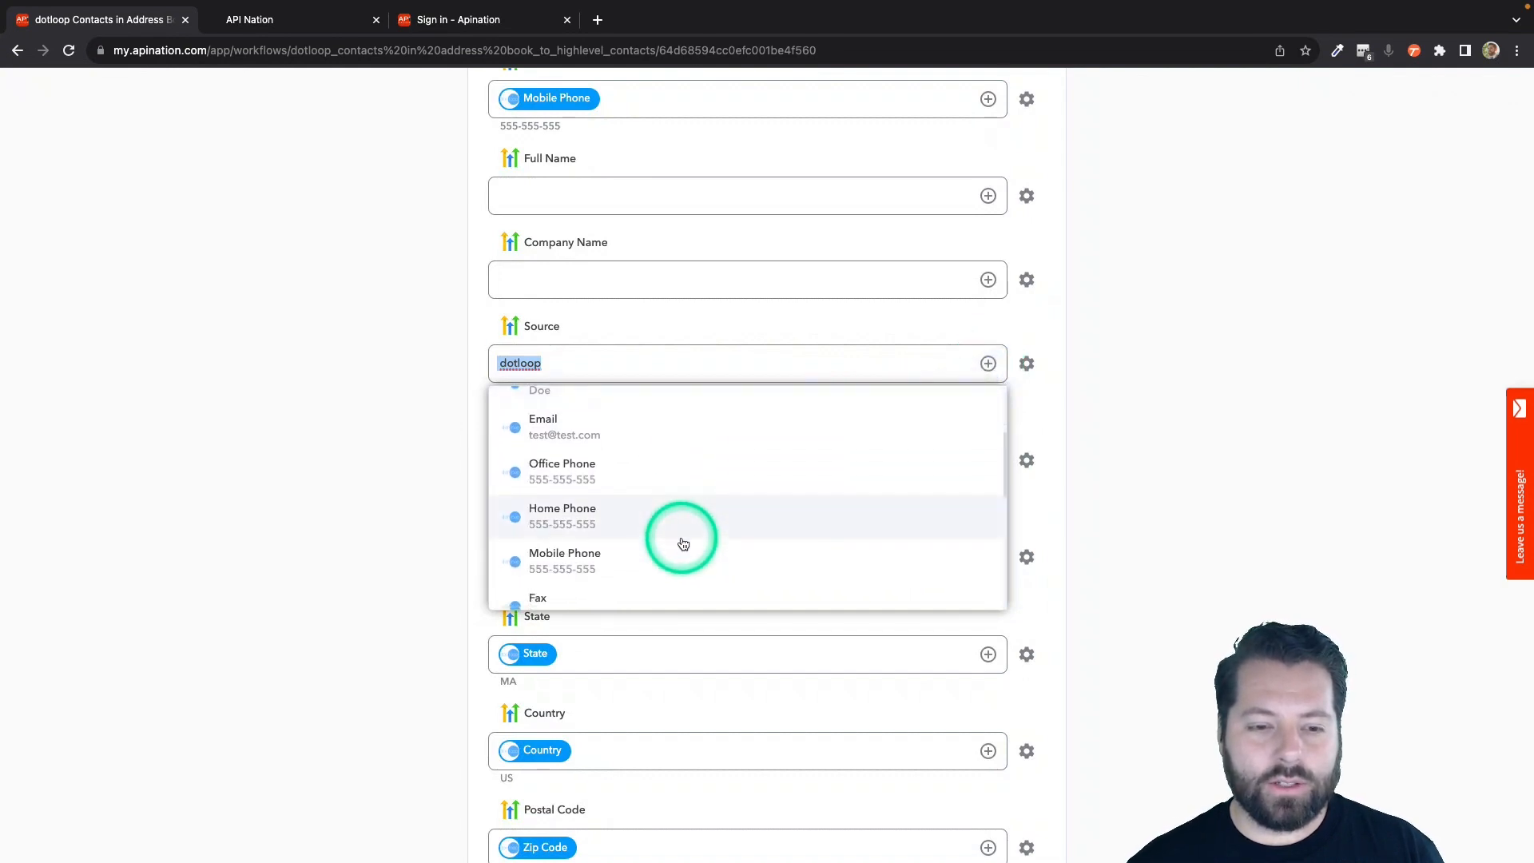
pyautogui.scroll(-6, 680, 541)
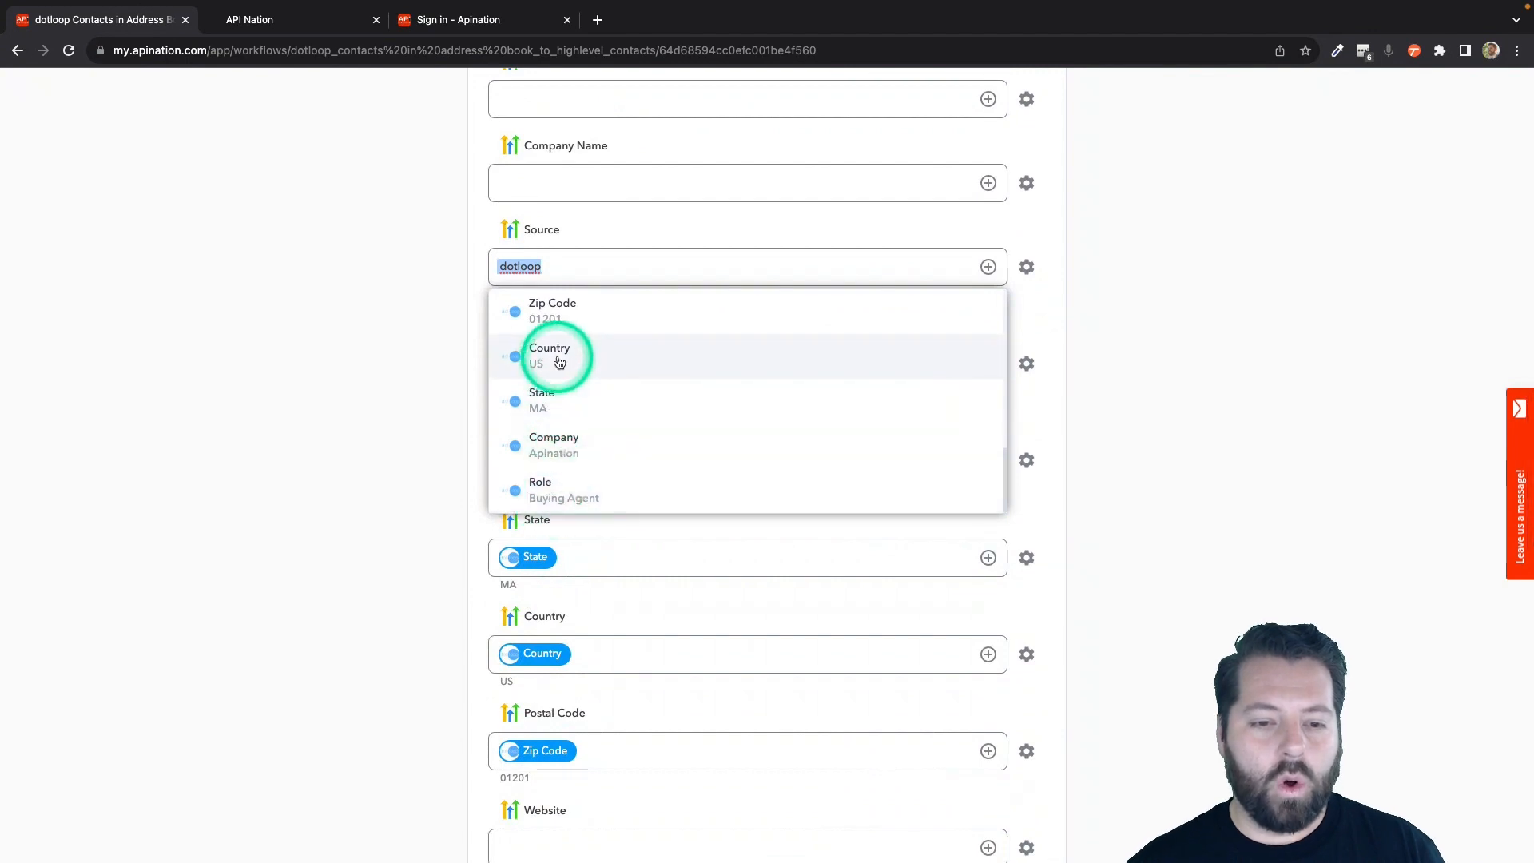
pyautogui.click(453, 466)
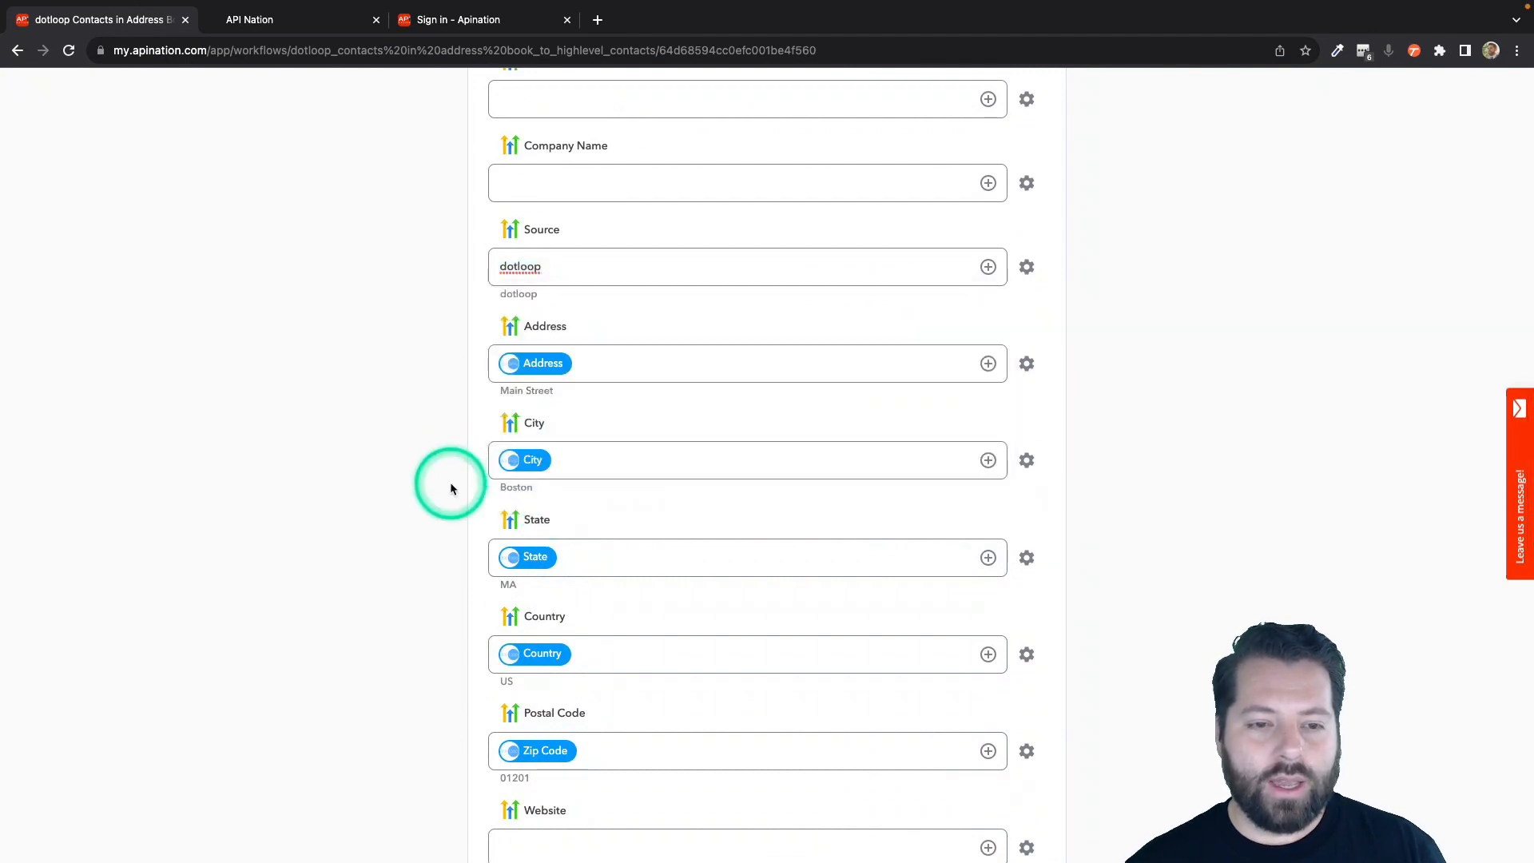
# Fill the HighLevel Tags field in the mapping with the fixed text "dotloop," followed by the dotloop Role field.
pyautogui.scroll(-6, 449, 482)
pyautogui.click(565, 461)
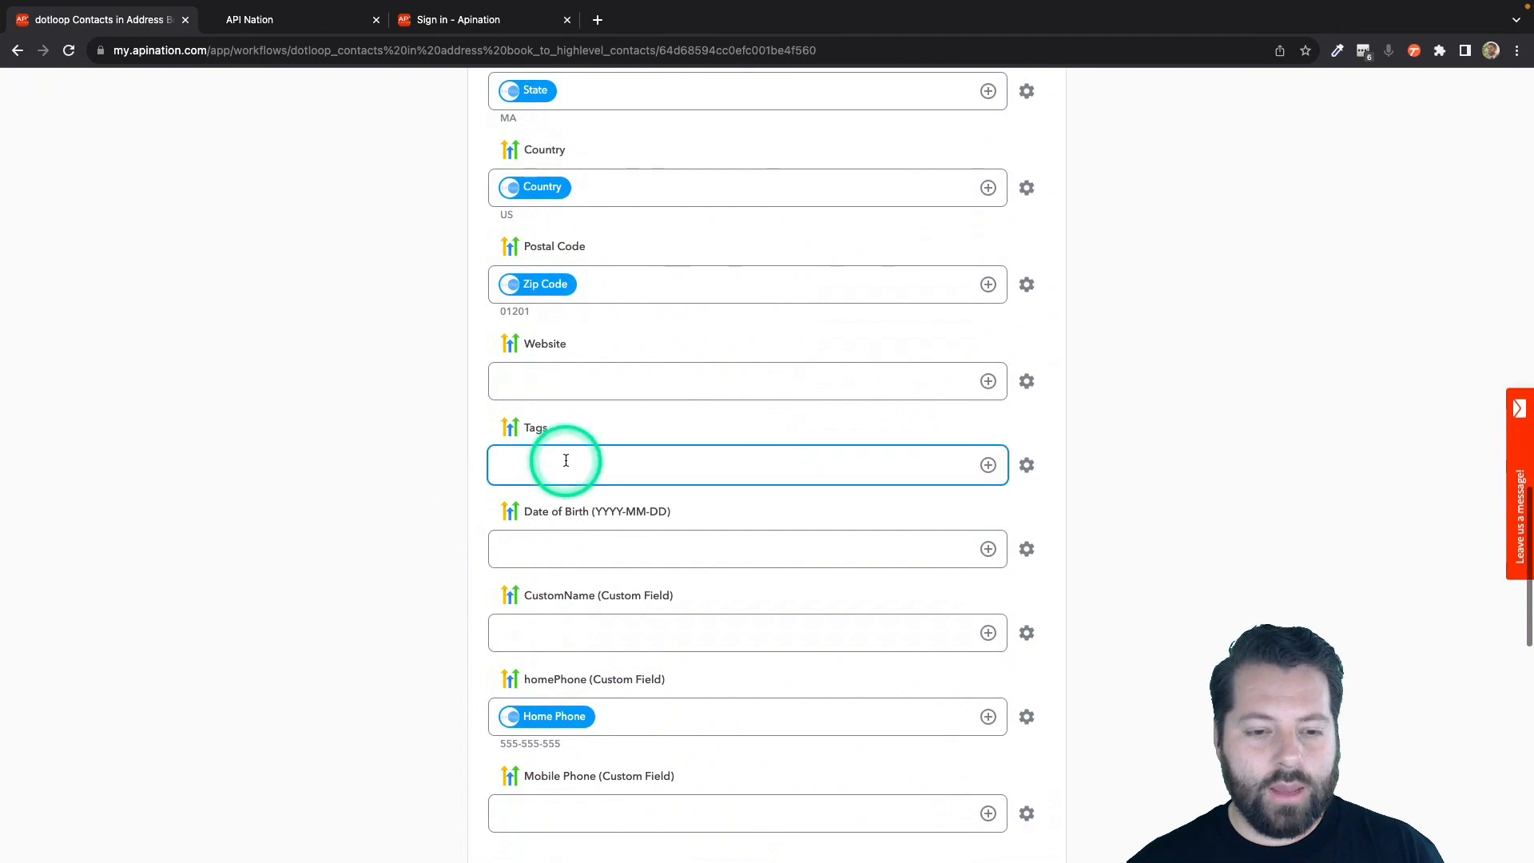
pyautogui.write('dot')
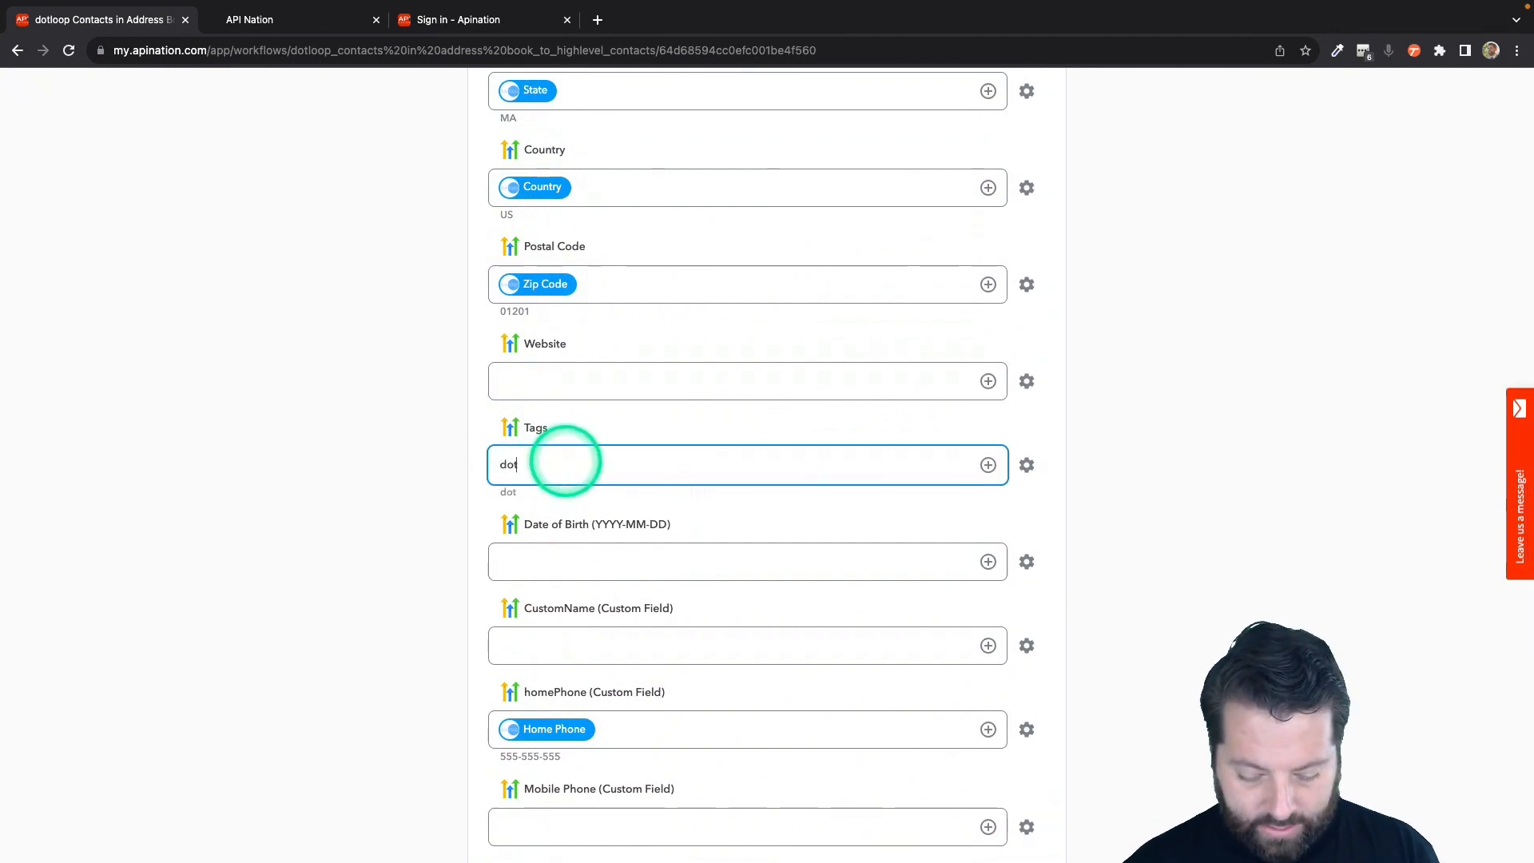
pyautogui.write('loop,')
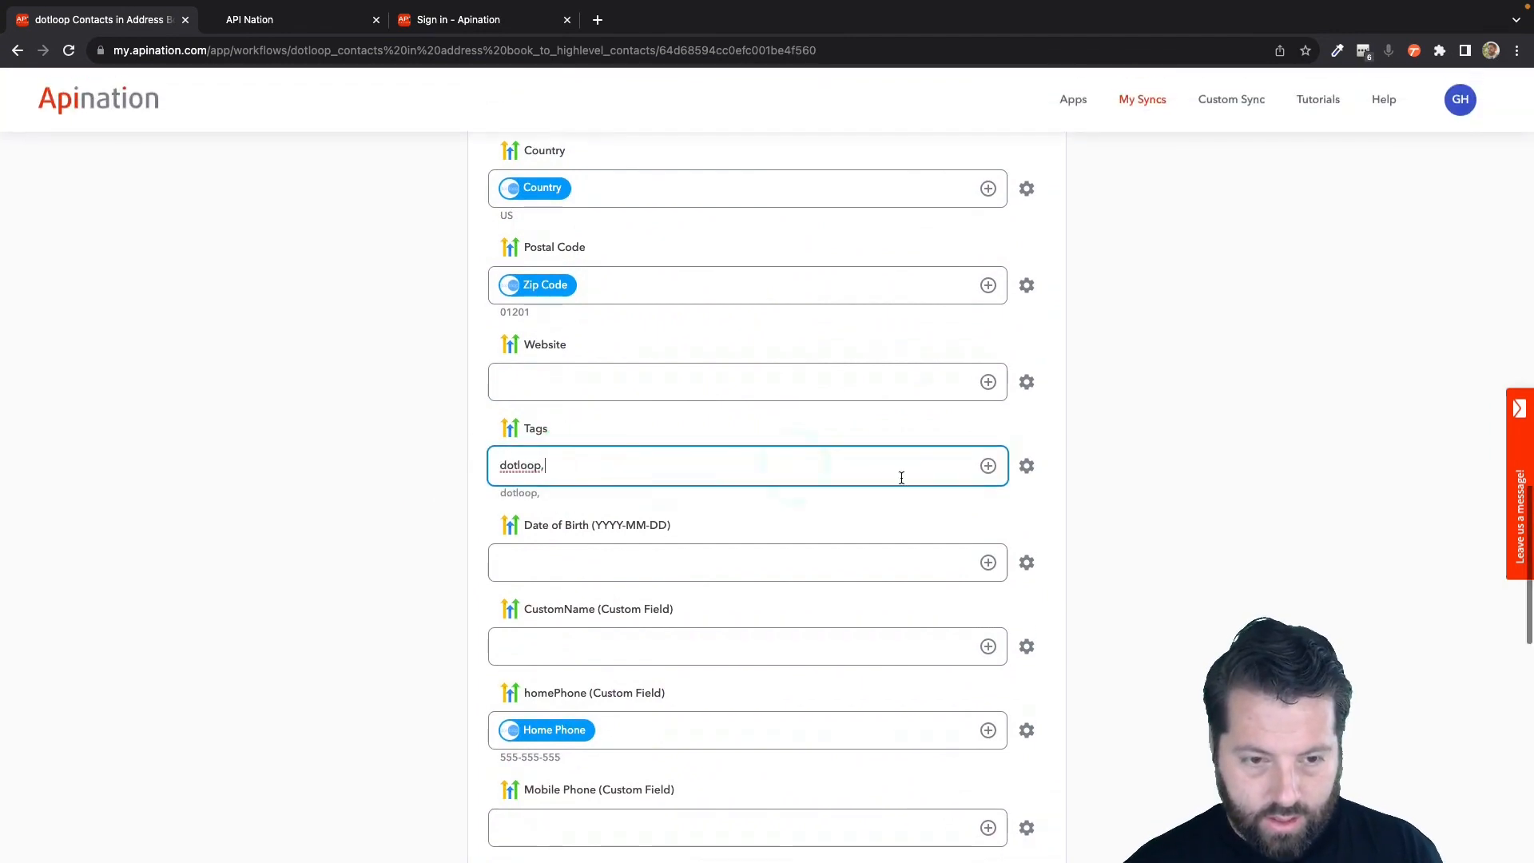
pyautogui.click(993, 471)
pyautogui.scroll(-5, 671, 605)
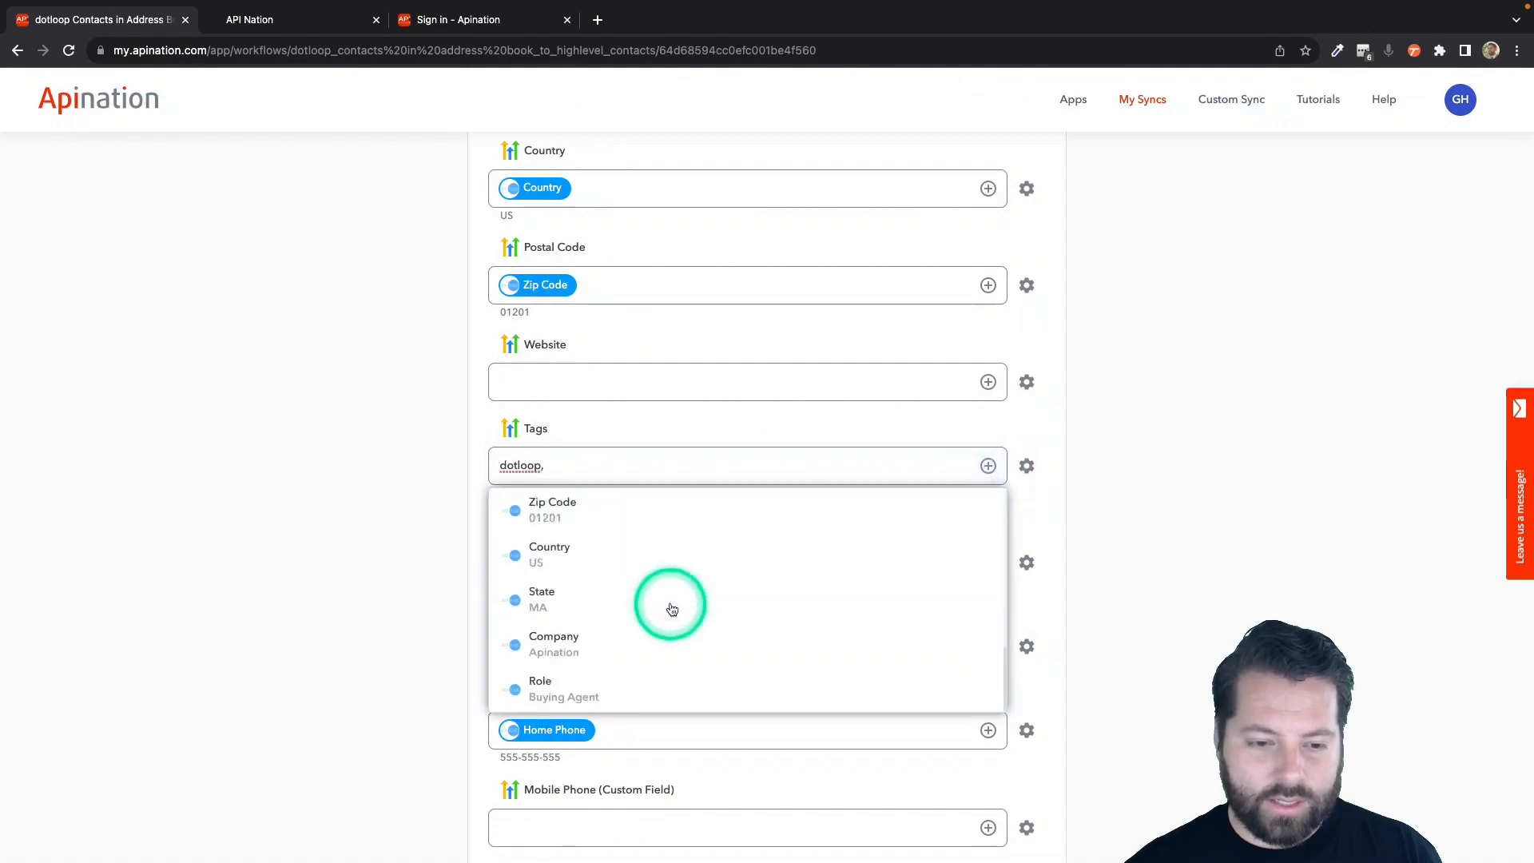
pyautogui.click(592, 692)
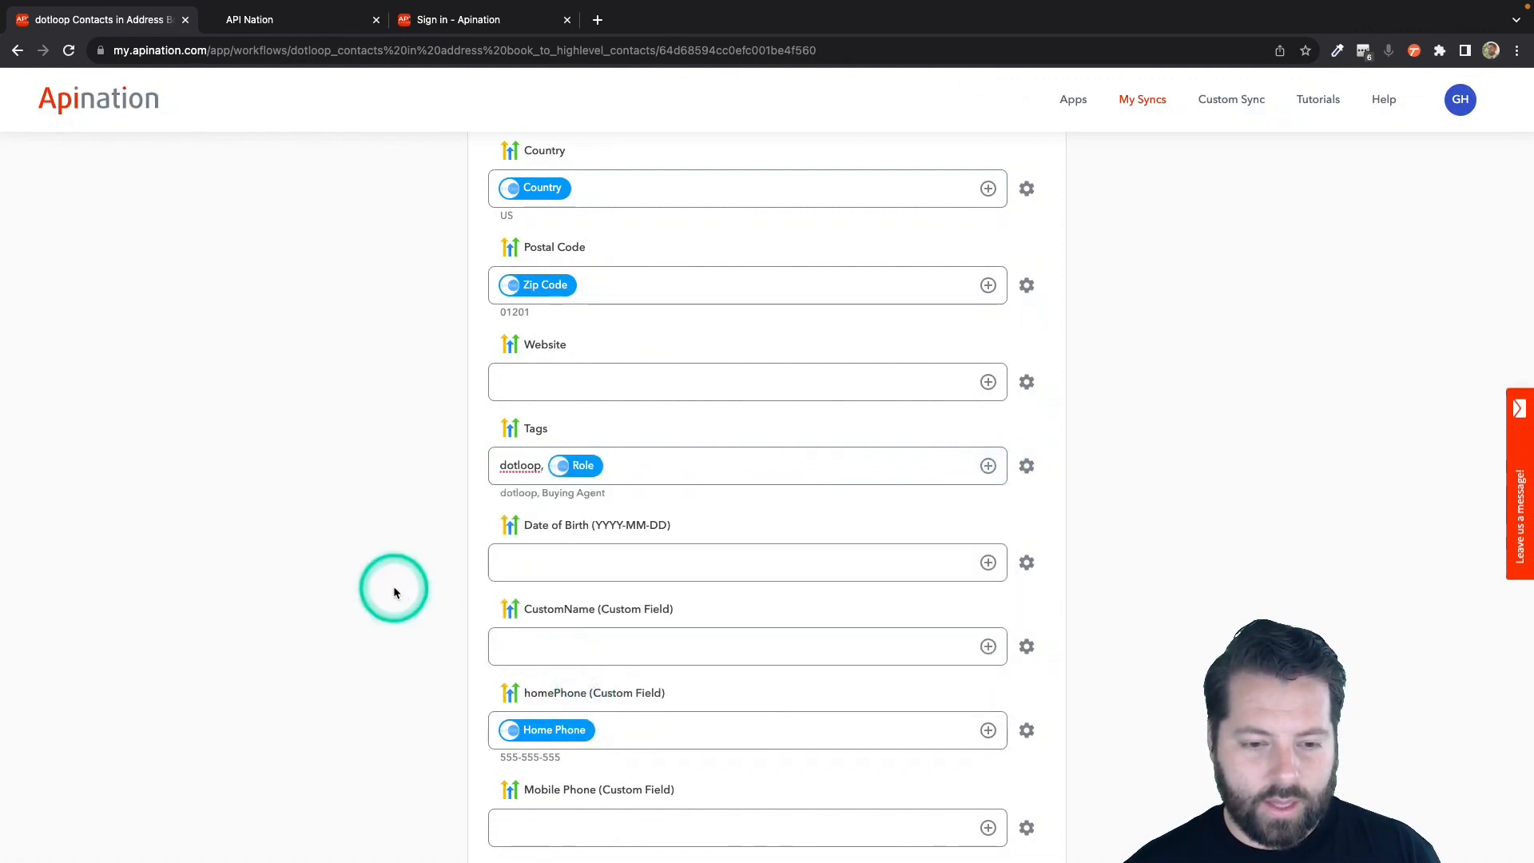
# Activate the dotloop Contacts in Address Book to HighLevel contacts sync and open the list of all syncs.
pyautogui.scroll(-3, 394, 592)
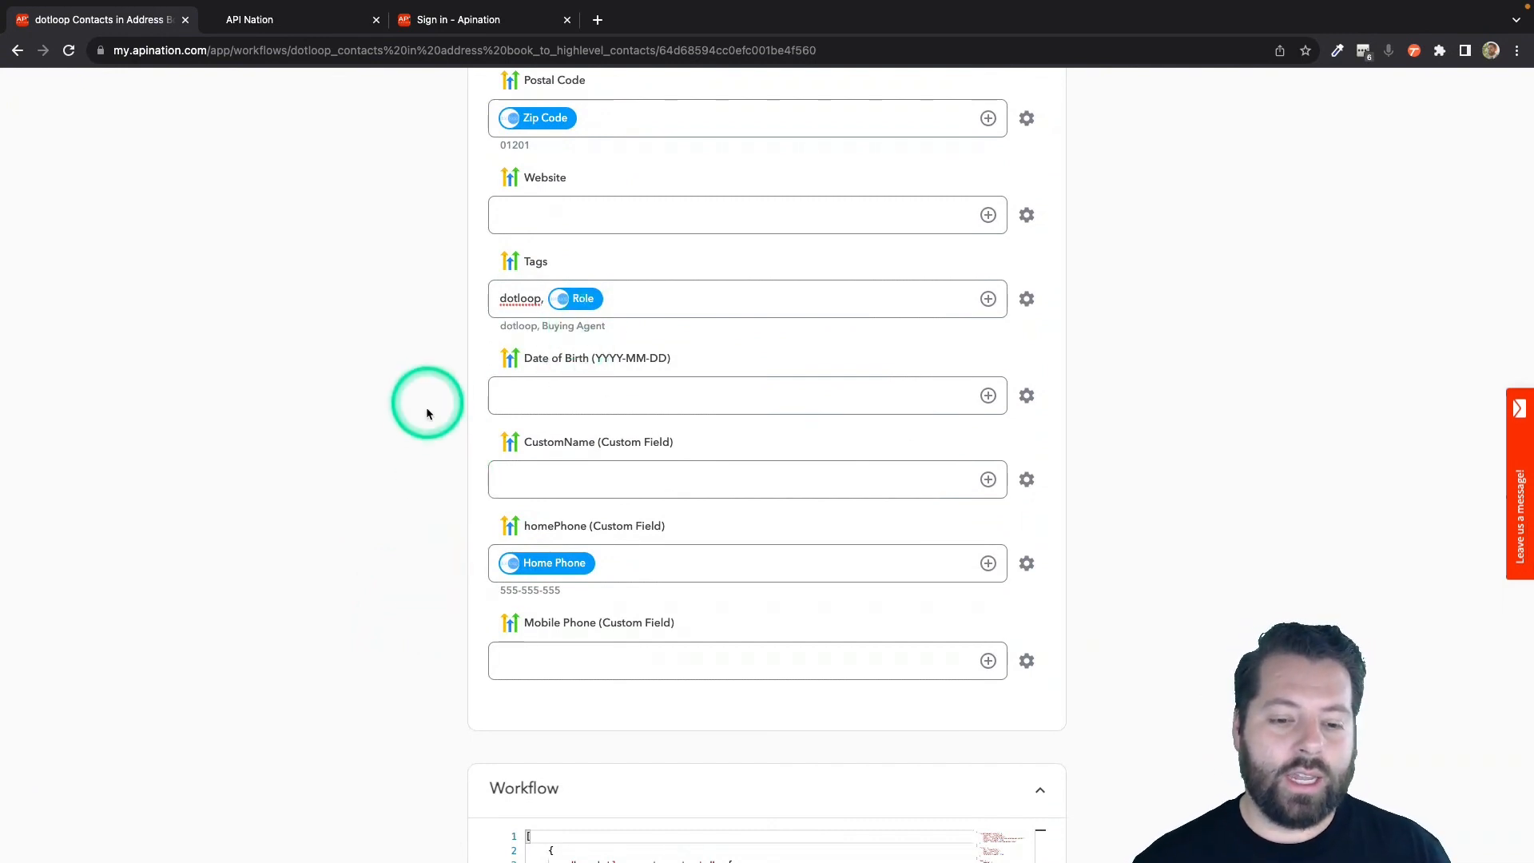
pyautogui.scroll(15, 463, 564)
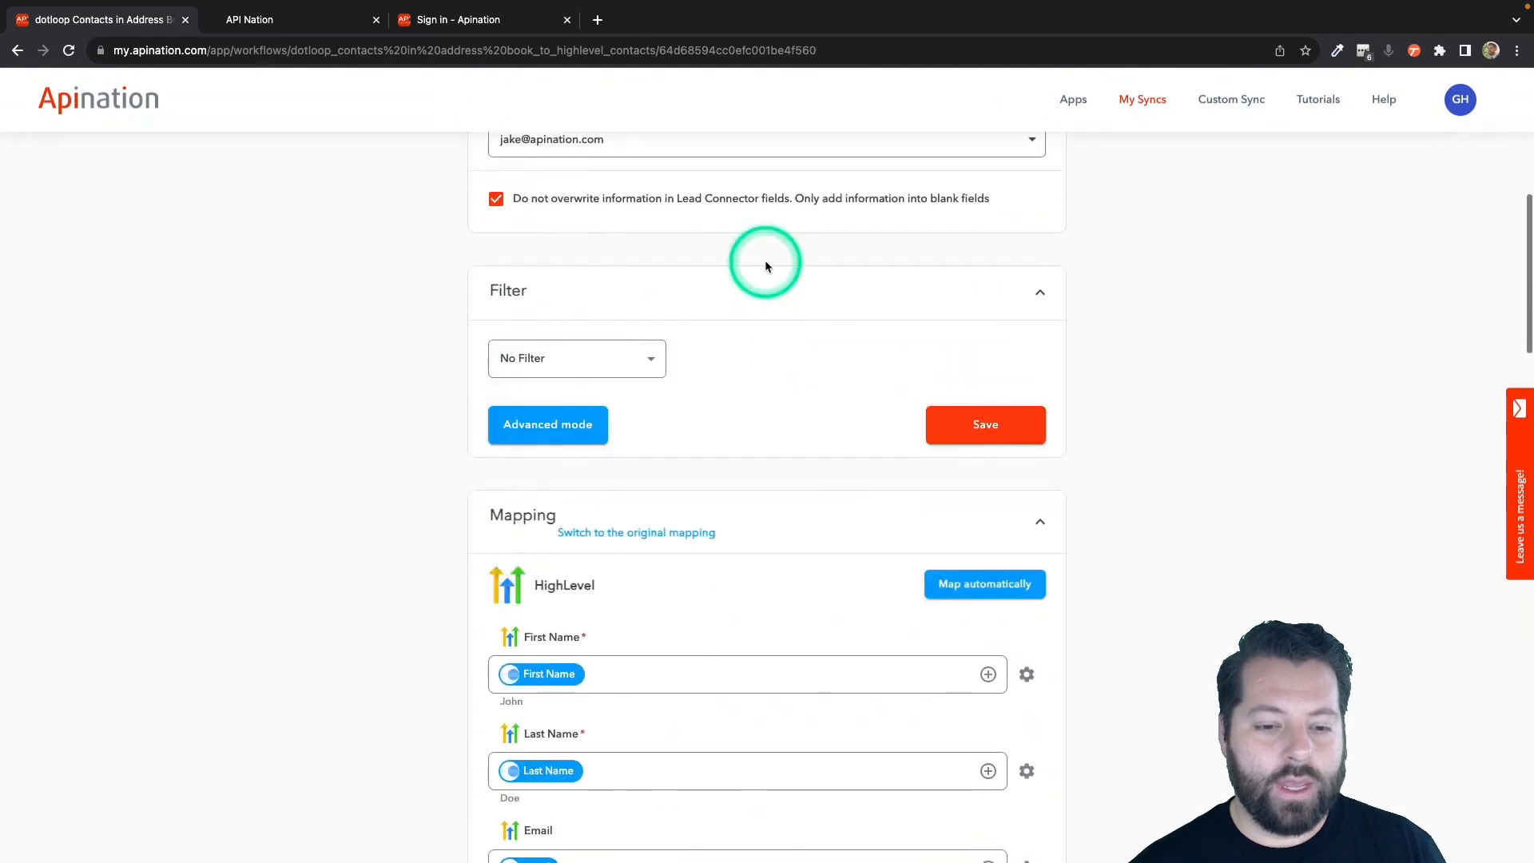
pyautogui.scroll(8, 764, 260)
pyautogui.click(763, 327)
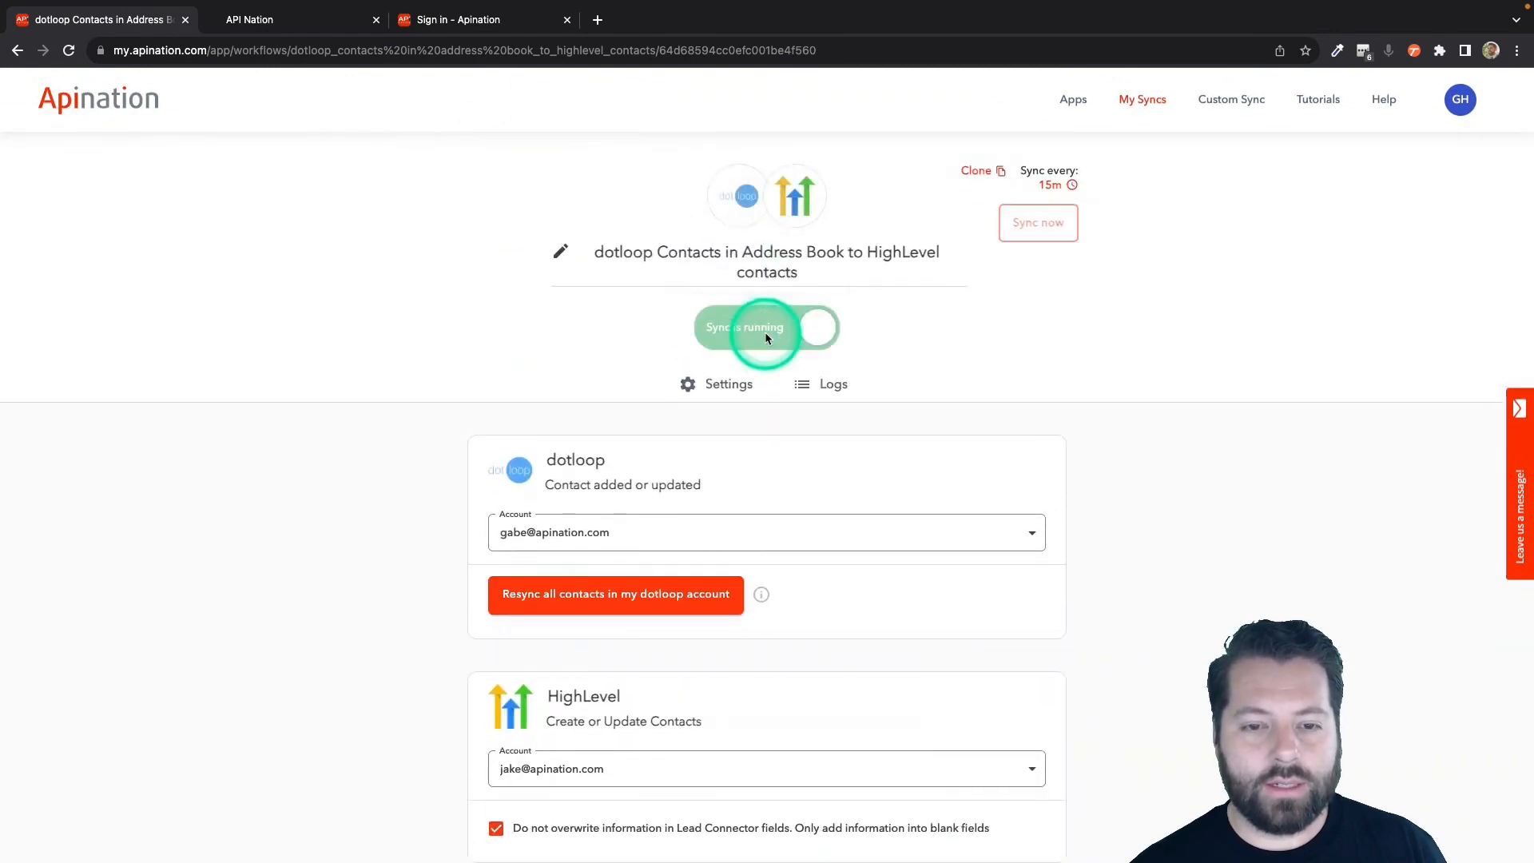
pyautogui.click(1147, 94)
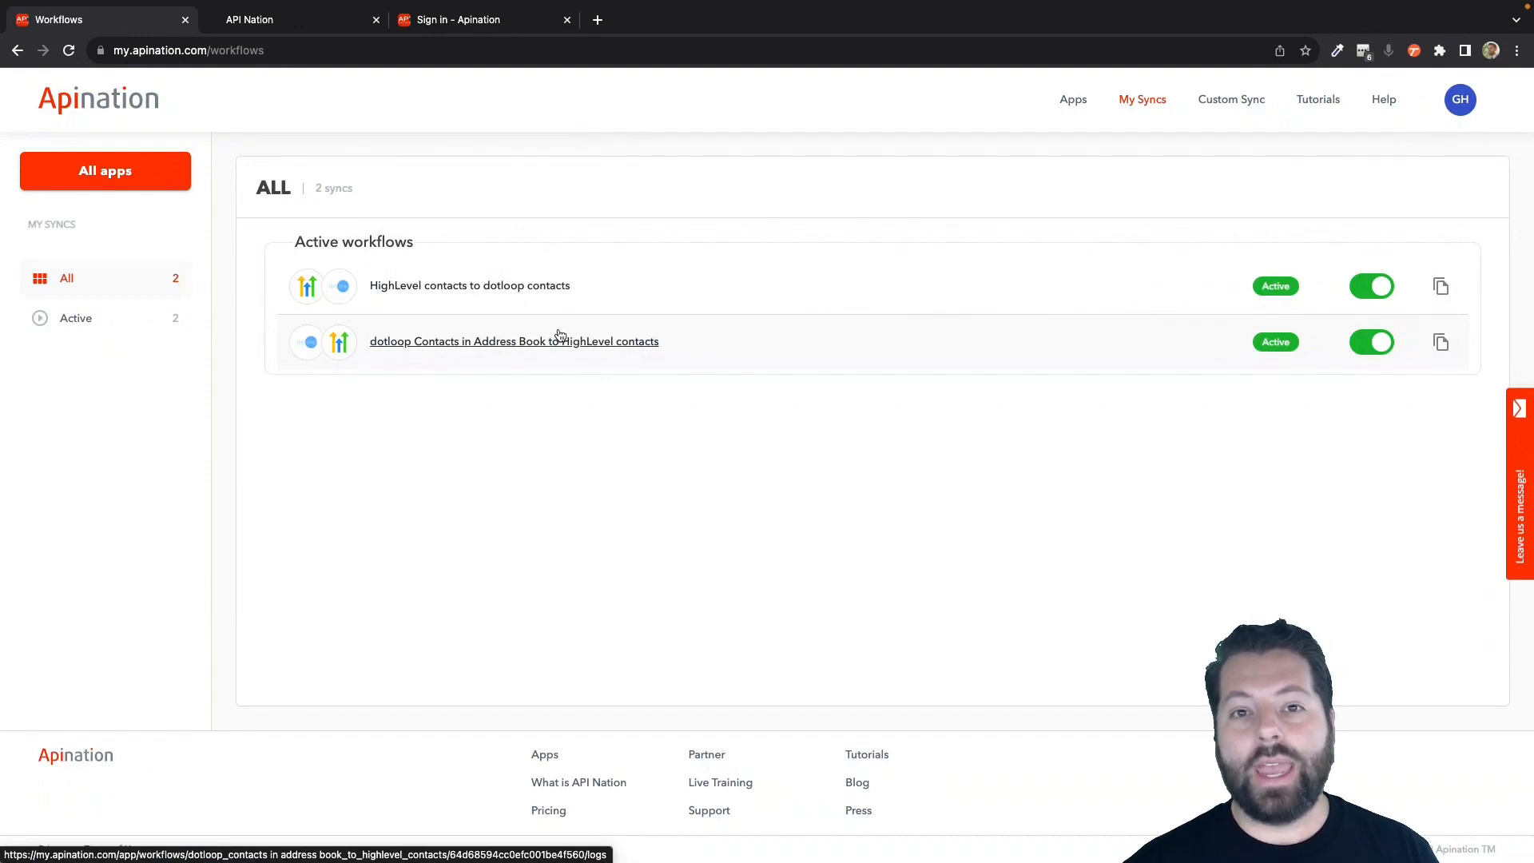
pyautogui.click(693, 850)
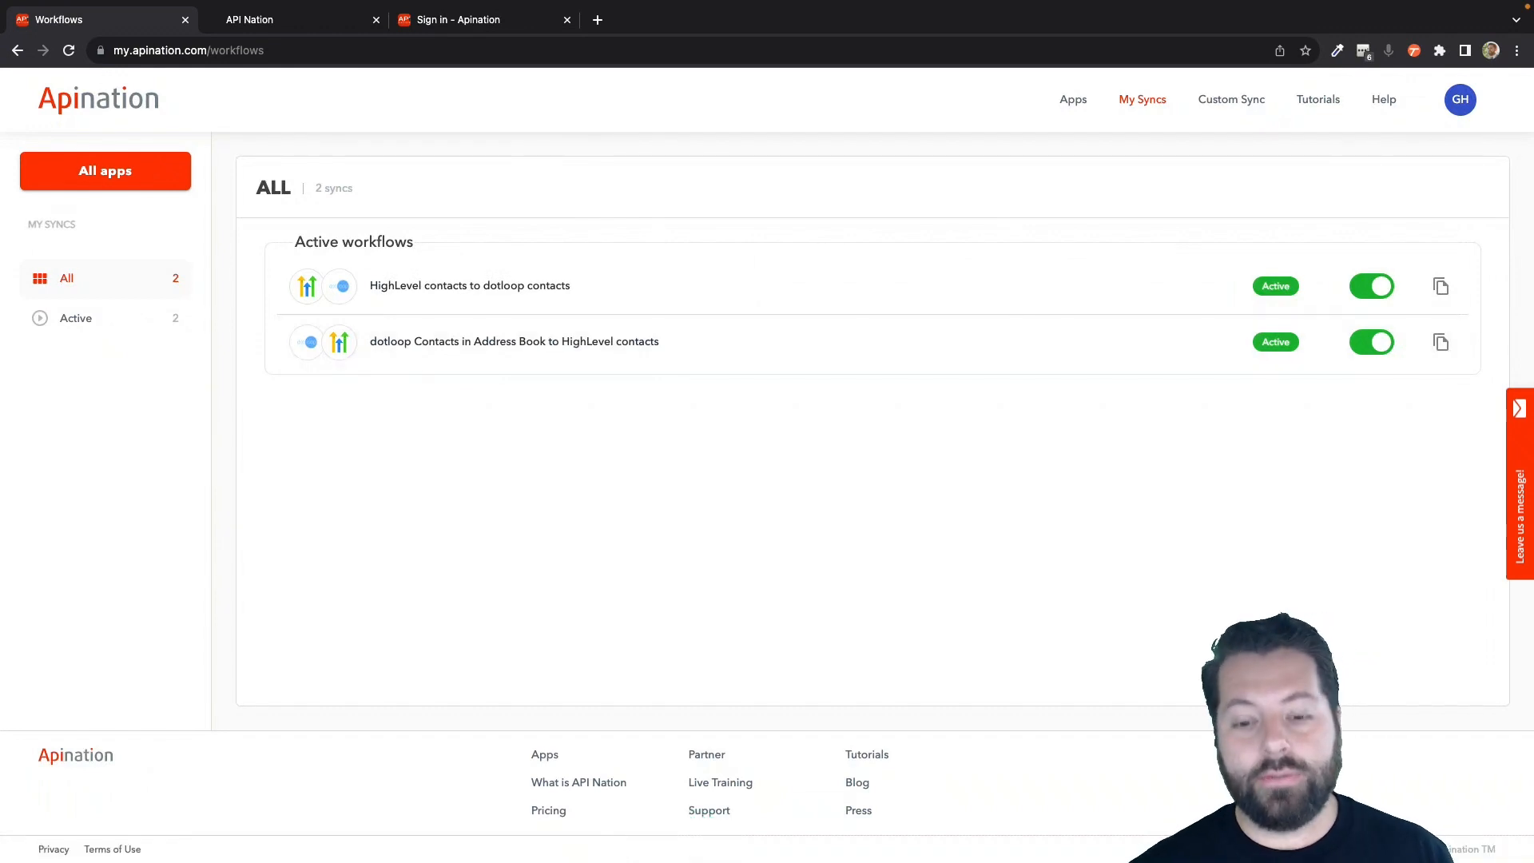